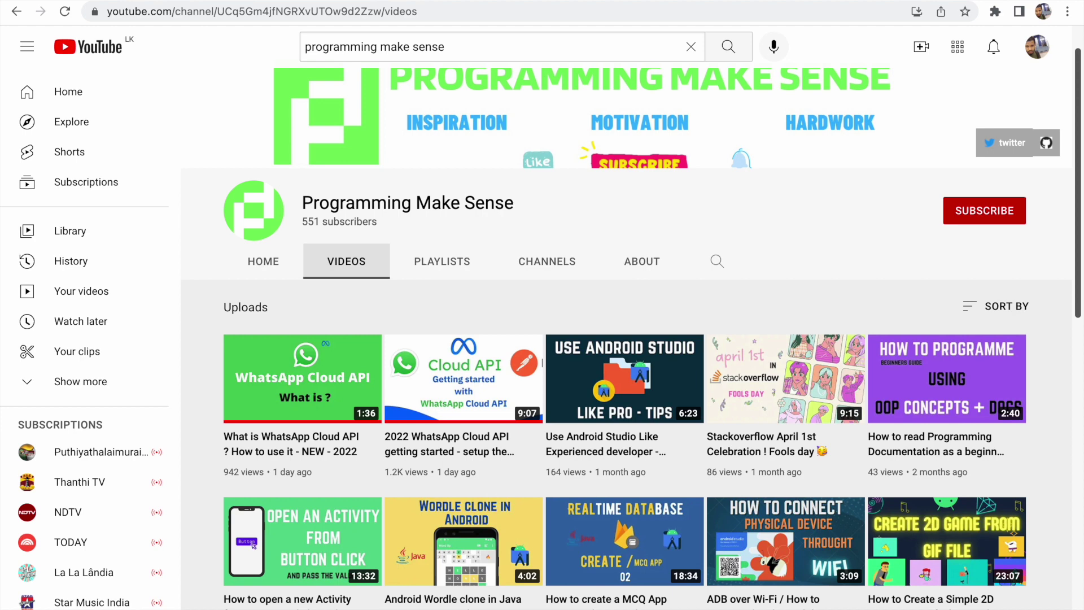
In a new tab, search Google for 'facebook developers' and open the Meta for Developers site
key(super+t)
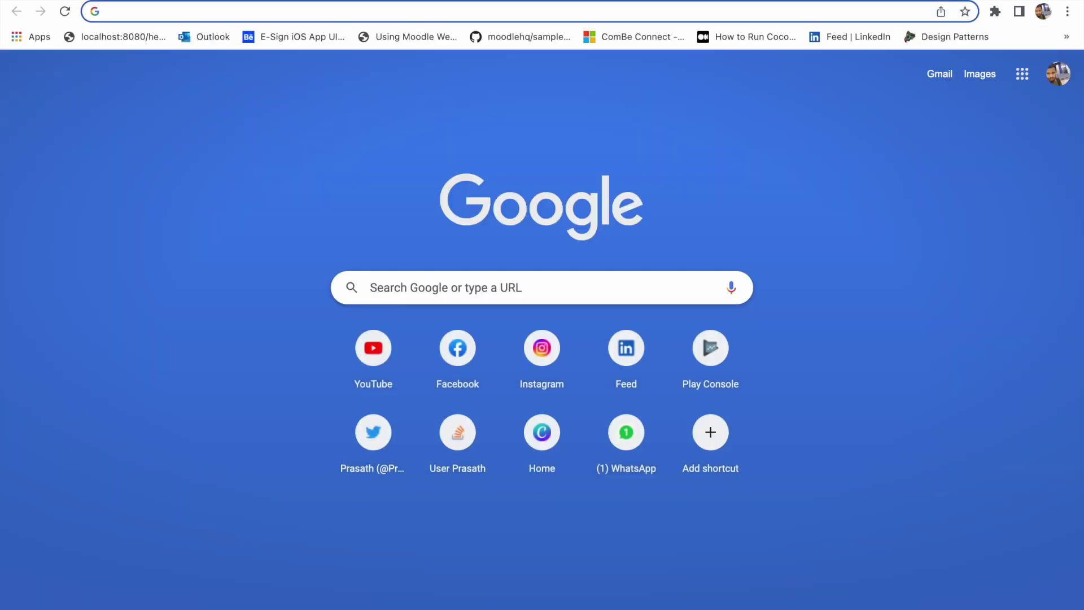
text(facebook developers)
key(Return)
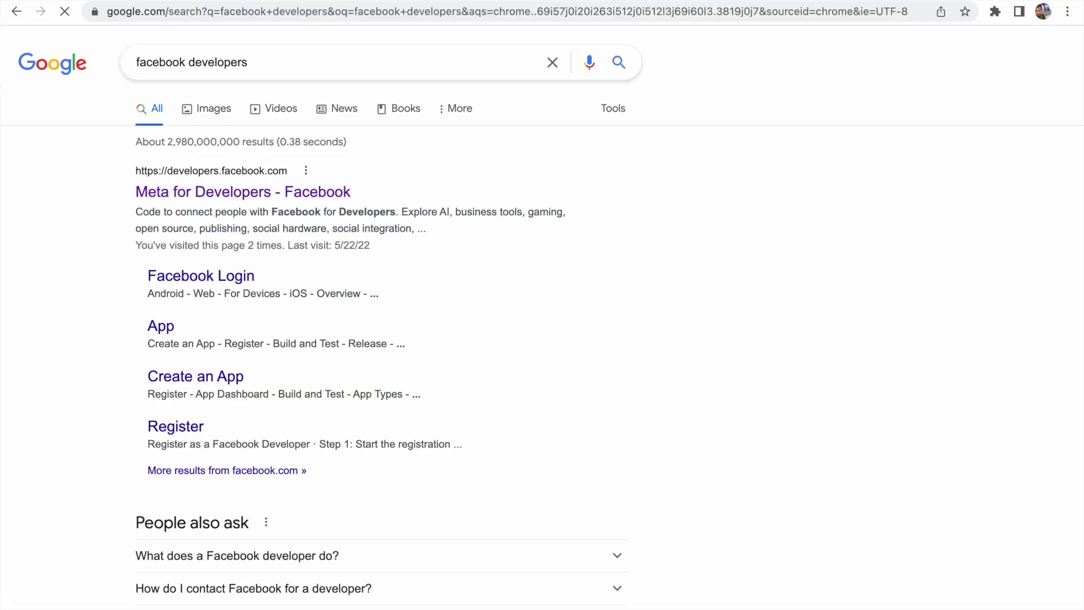
click(297, 198)
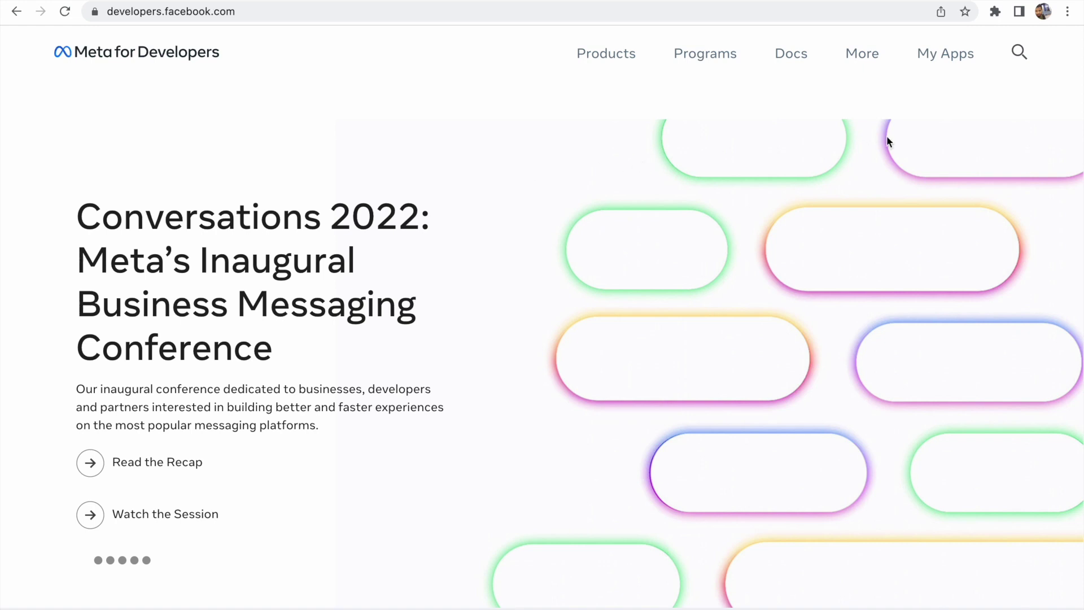
Go to the Docs overview and open the WhatsApp Business Platform documentation
click(954, 64)
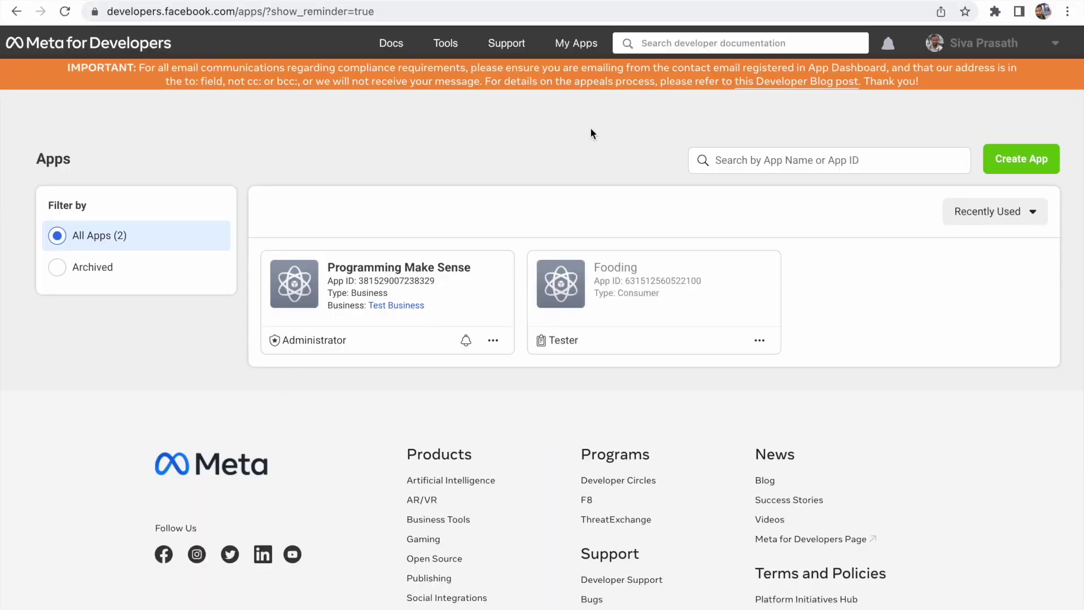
mouse_move(401, 48)
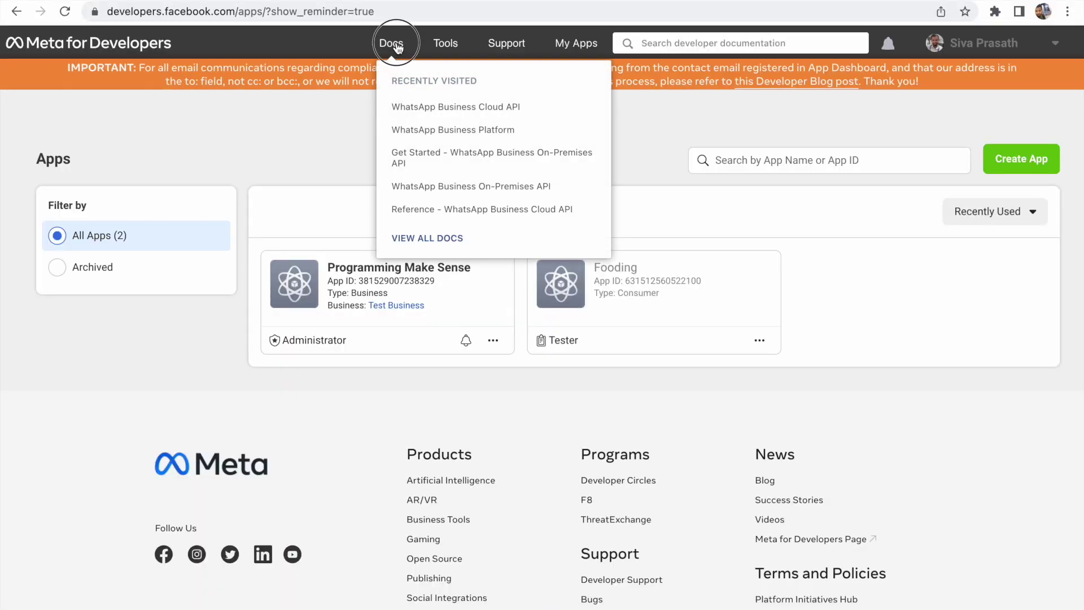
click(399, 48)
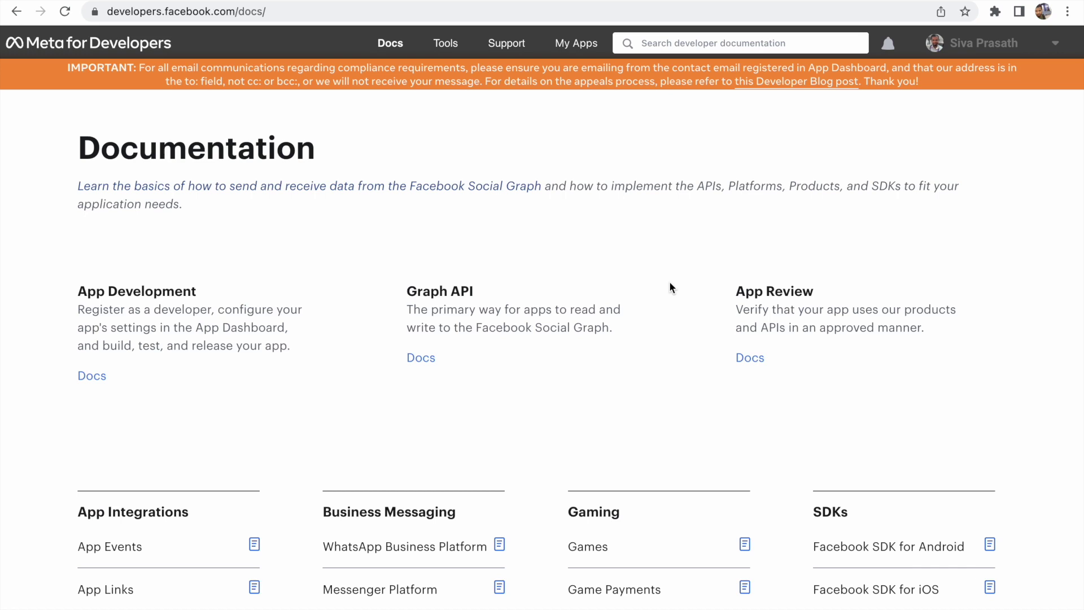
scroll(401, 345, down, 3)
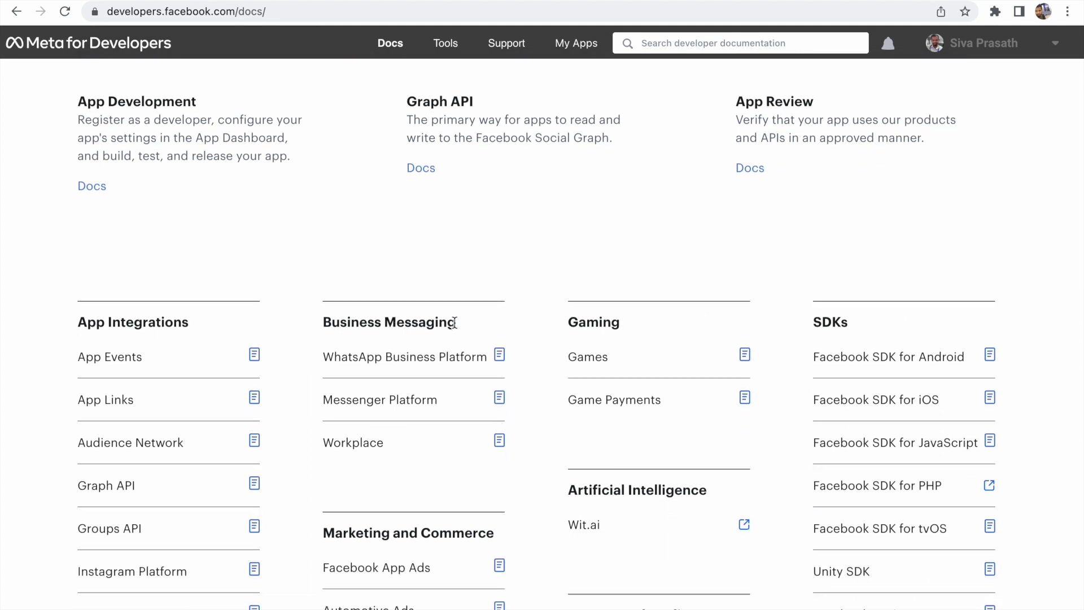
click(452, 363)
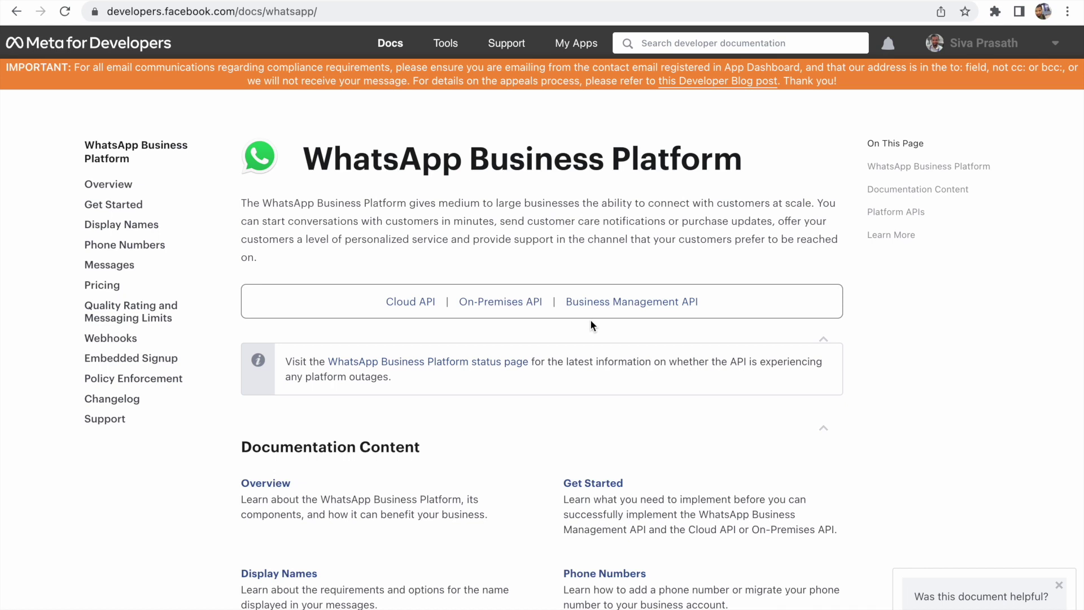
View the Cloud API docs, then open My Apps listing Programming Make Sense and Fooding
click(412, 303)
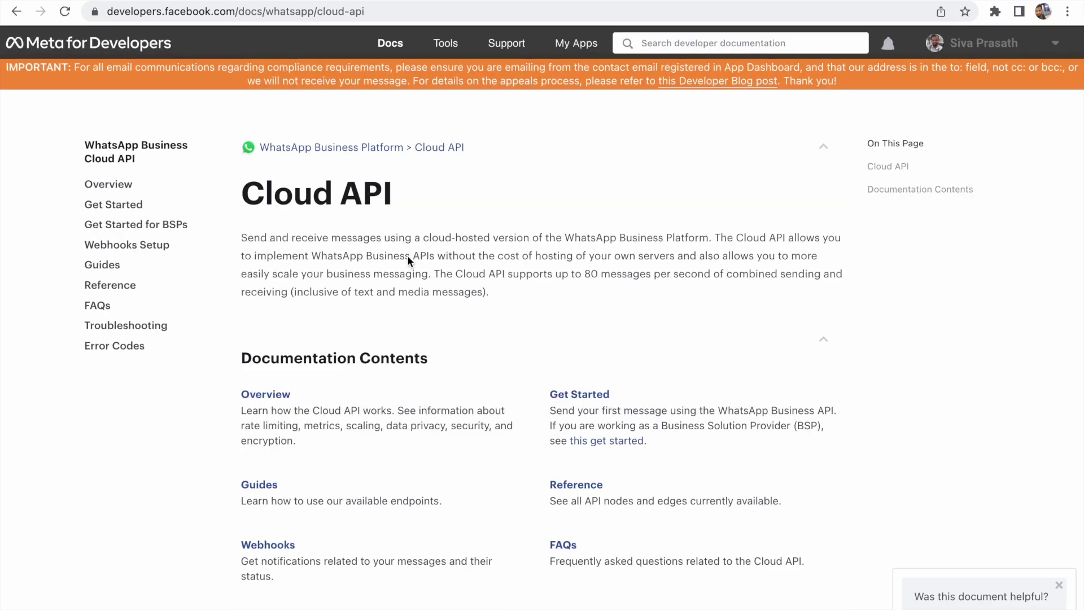
click(382, 12)
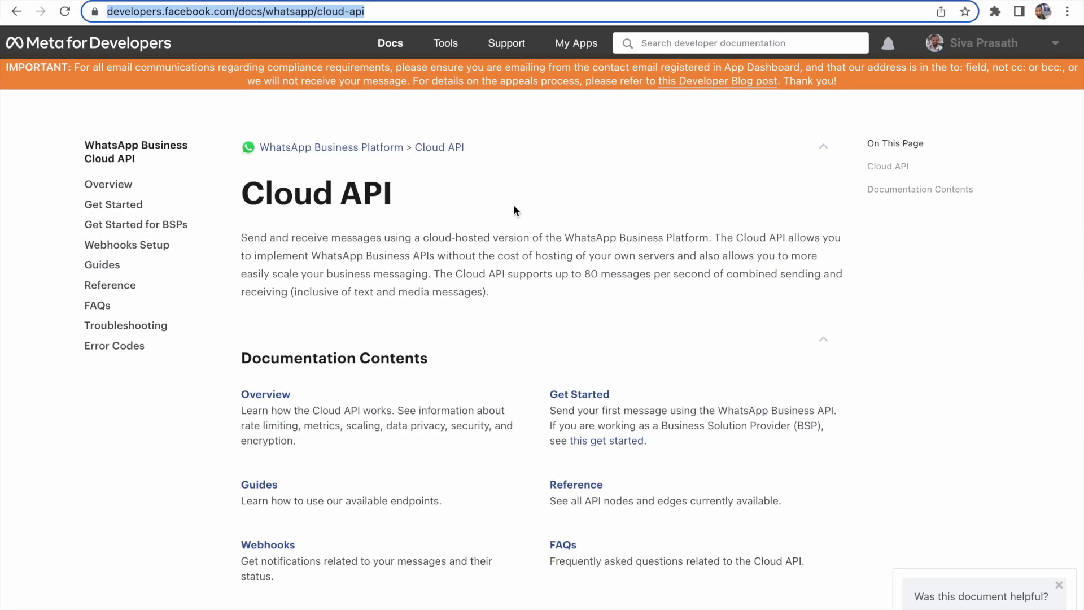
scroll(514, 208, down, 1)
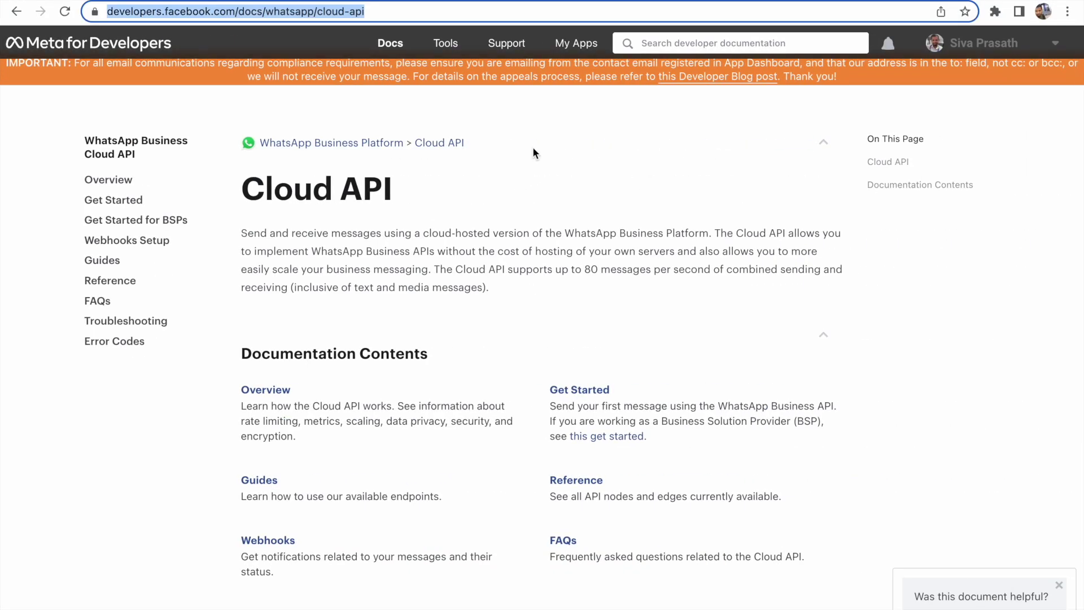
click(587, 45)
right_click(587, 45)
click(600, 48)
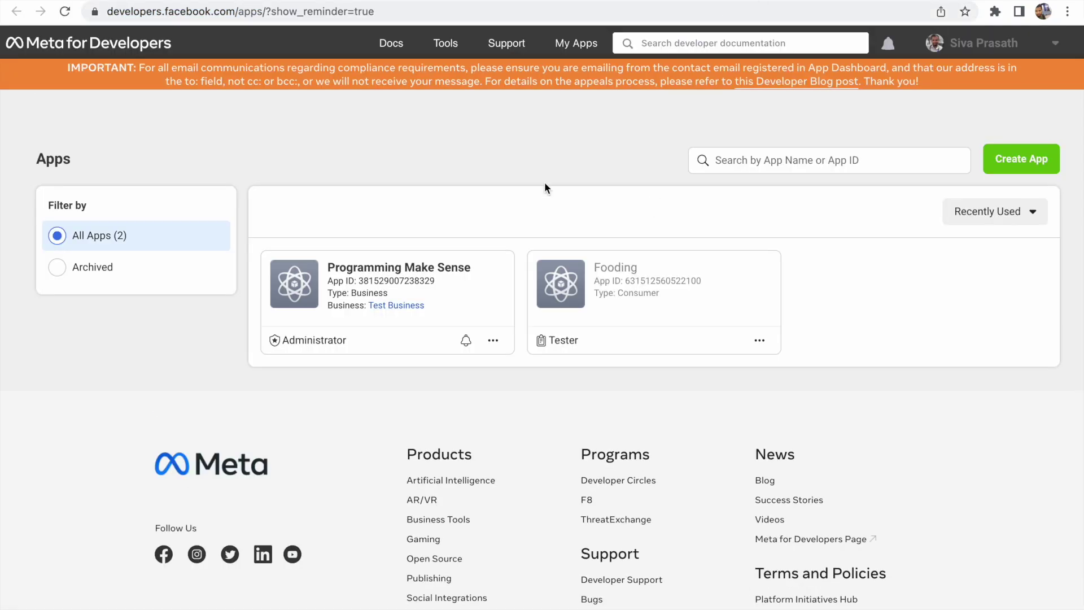
Open the Programming Make Sense app and expand its WhatsApp product section in the sidebar
click(415, 275)
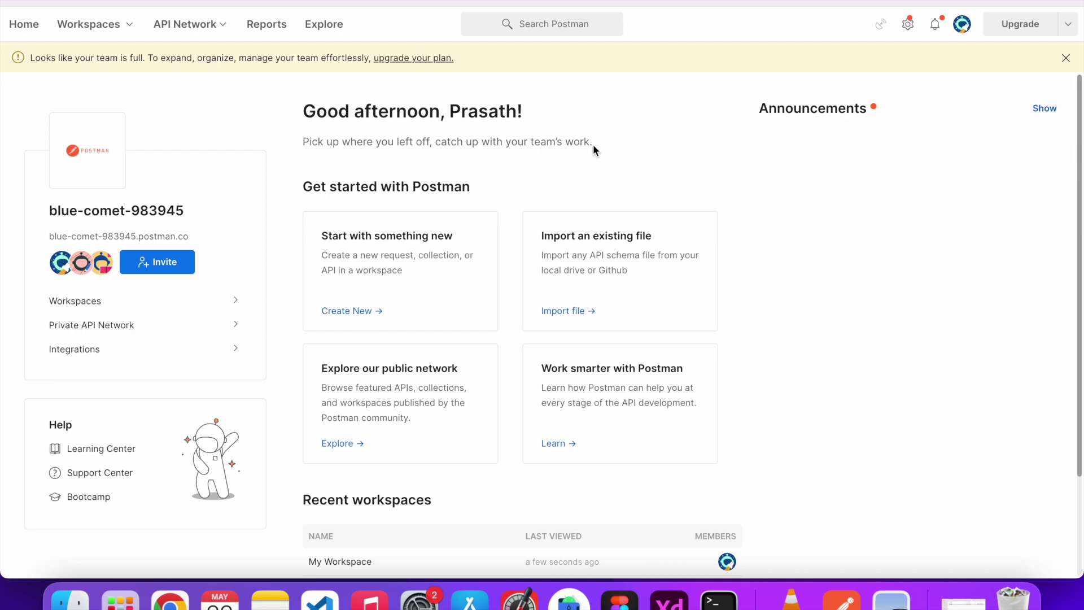
key(ctrl+Left)
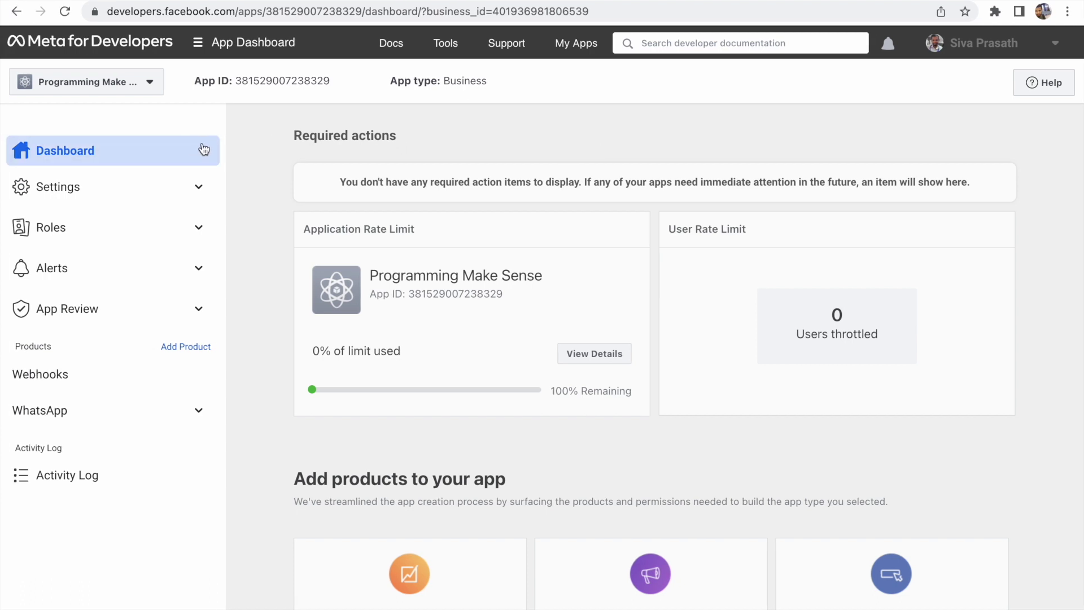
click(180, 418)
On WhatsApp Getting Started, choose the first test recipient number and launch Run in Postman
scroll(178, 417, down, 1)
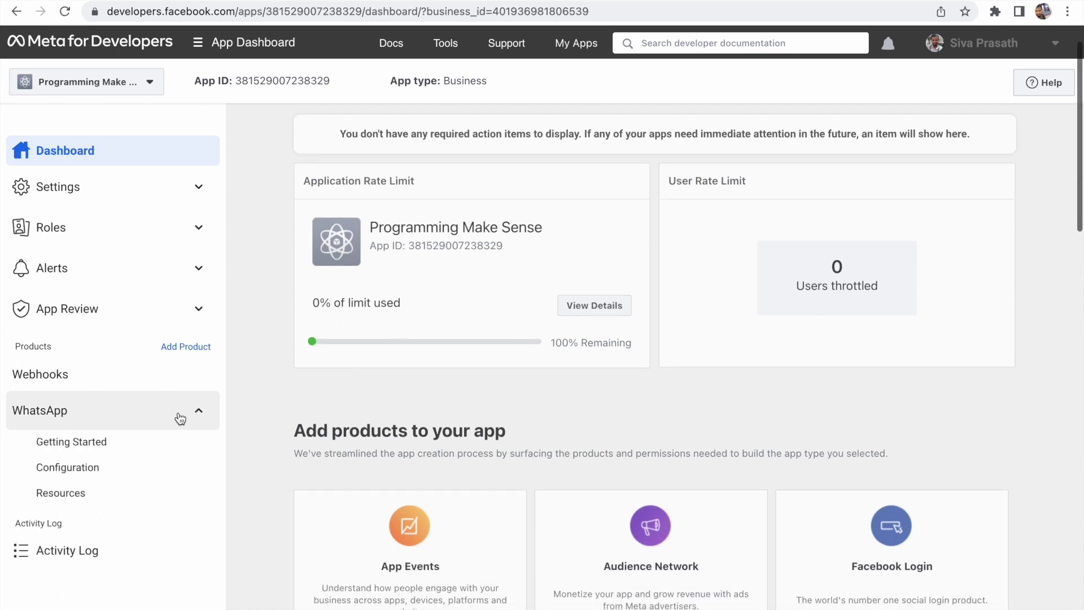
click(169, 453)
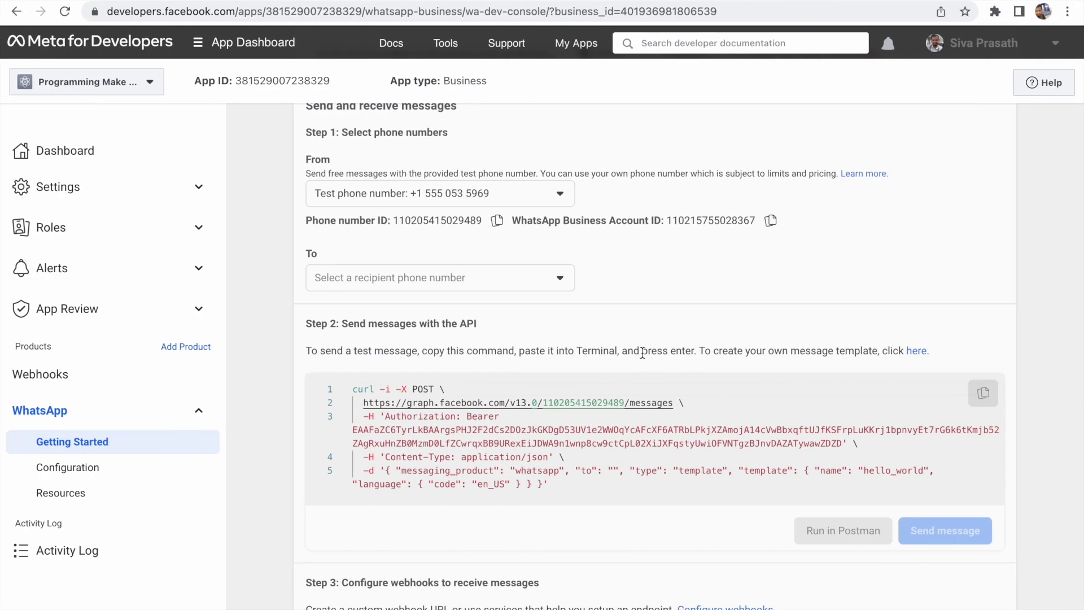
click(497, 279)
click(430, 314)
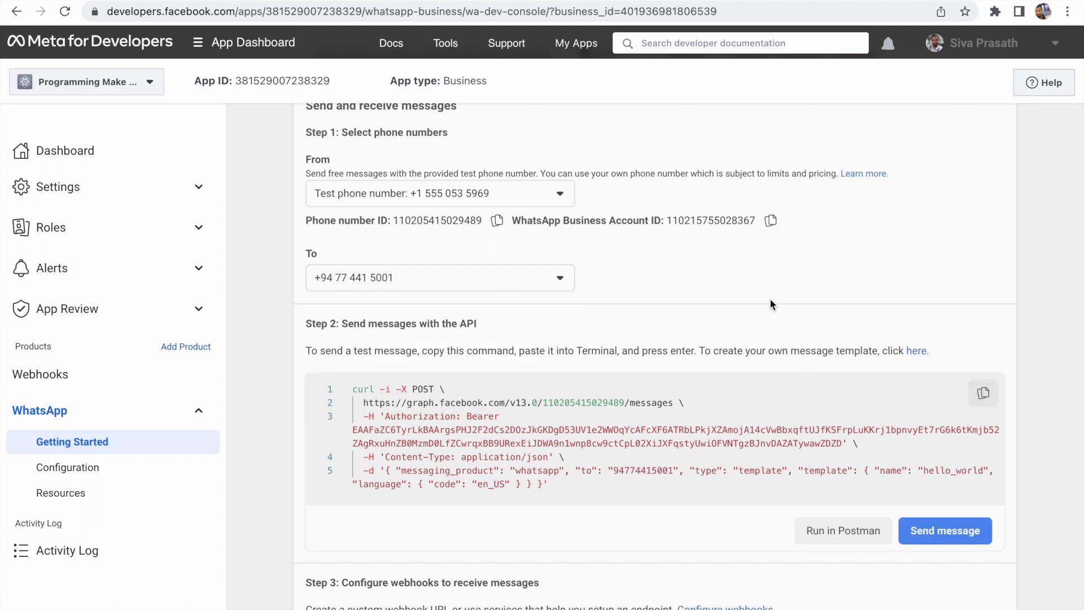
click(874, 534)
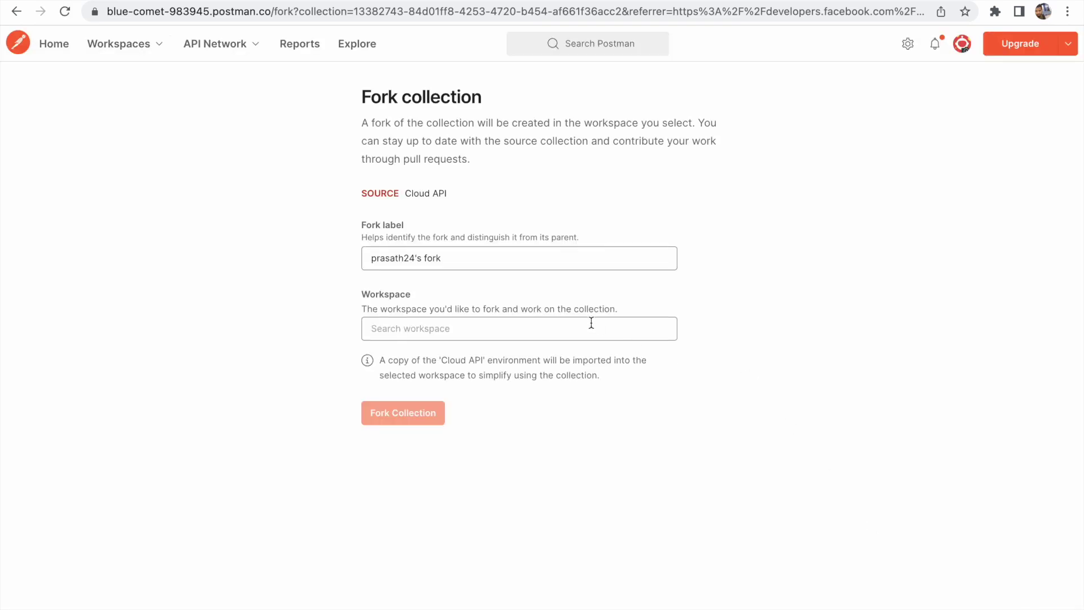
Create Postman workspace 'WhatsApp Cloud API Collection' with summary 'Working with WP APIs'
key(ctrl+Right)
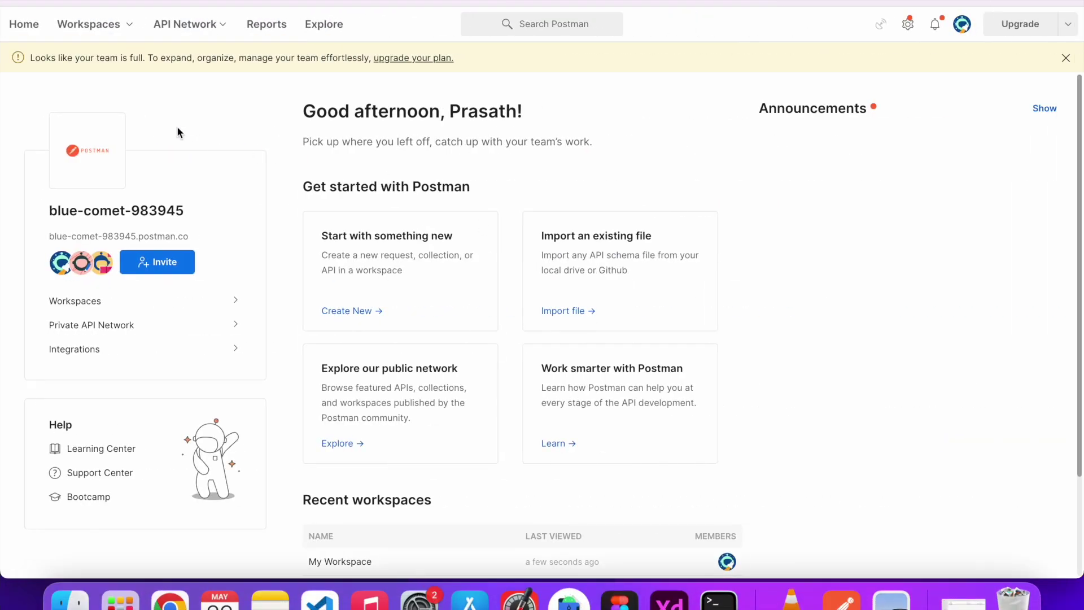
click(111, 33)
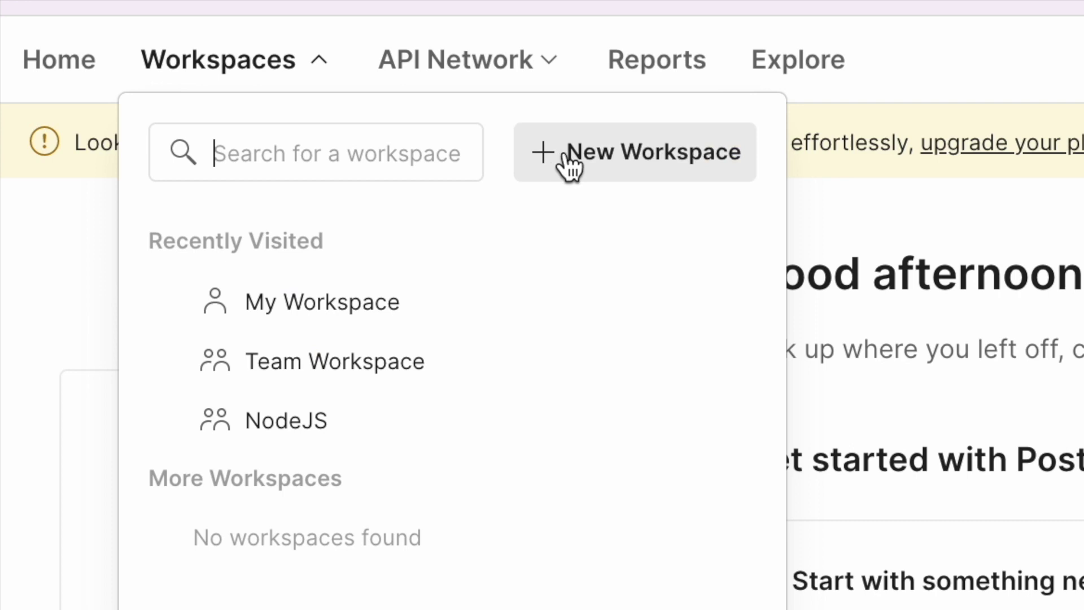
click(568, 153)
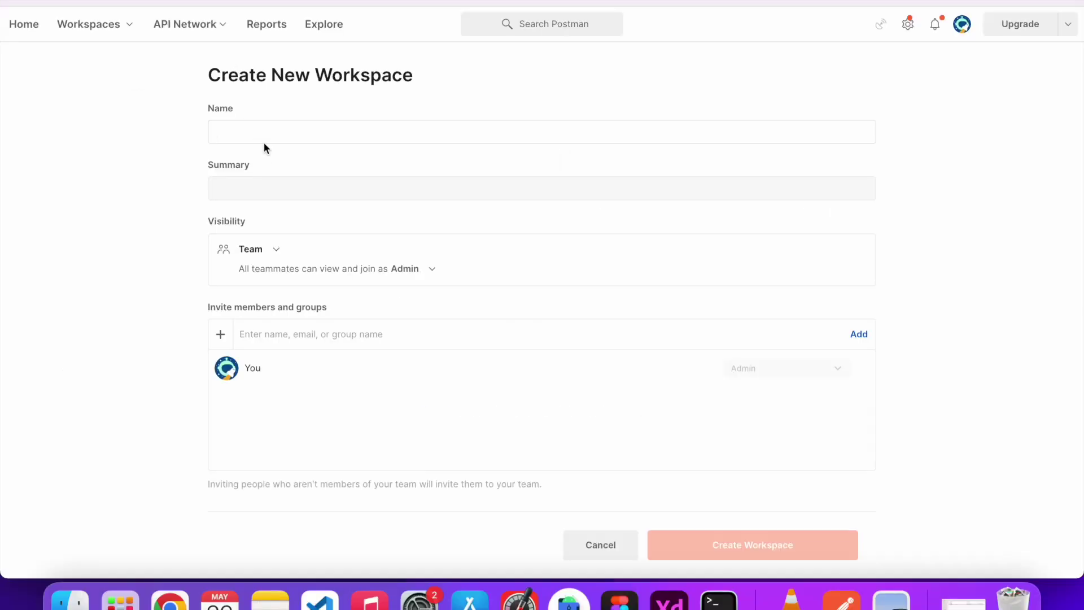
click(260, 133)
text(WhatsApp Cloud API Collection)
key(Tab)
text(Working with WP APIs)
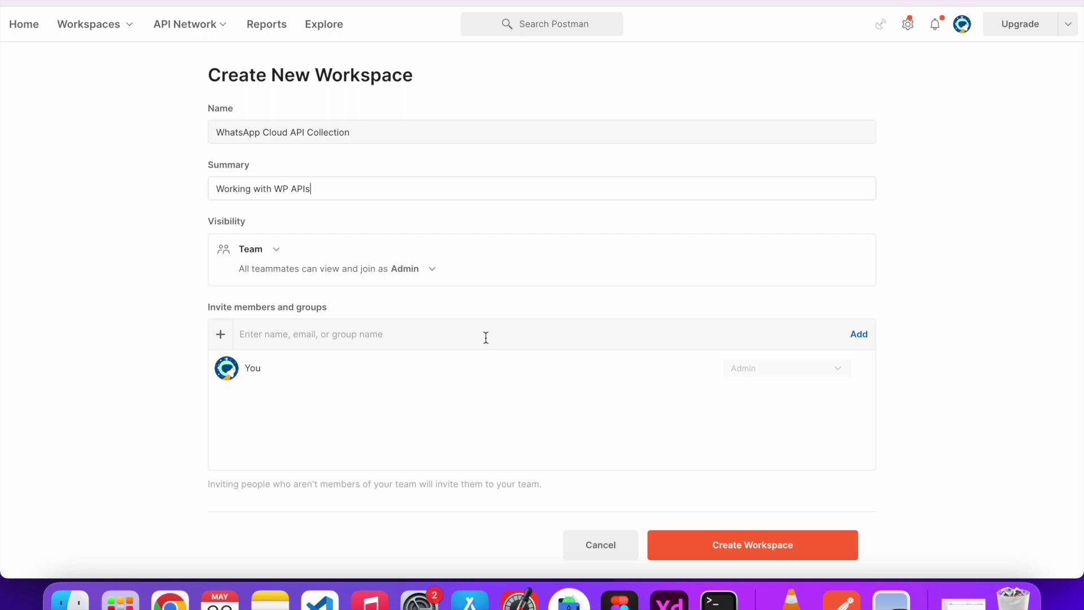
click(807, 556)
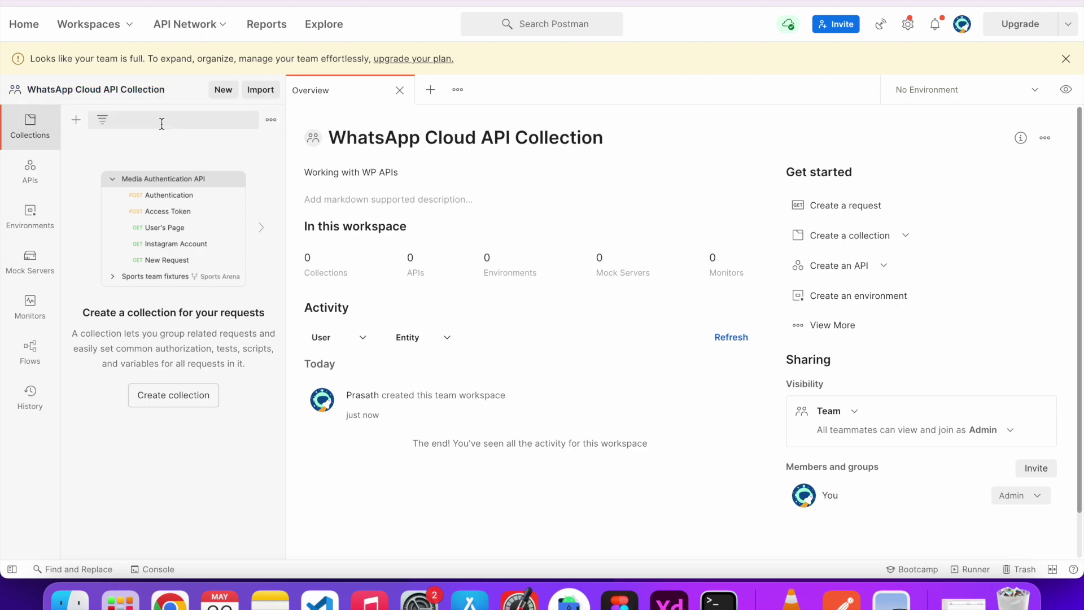
key(ctrl+Left)
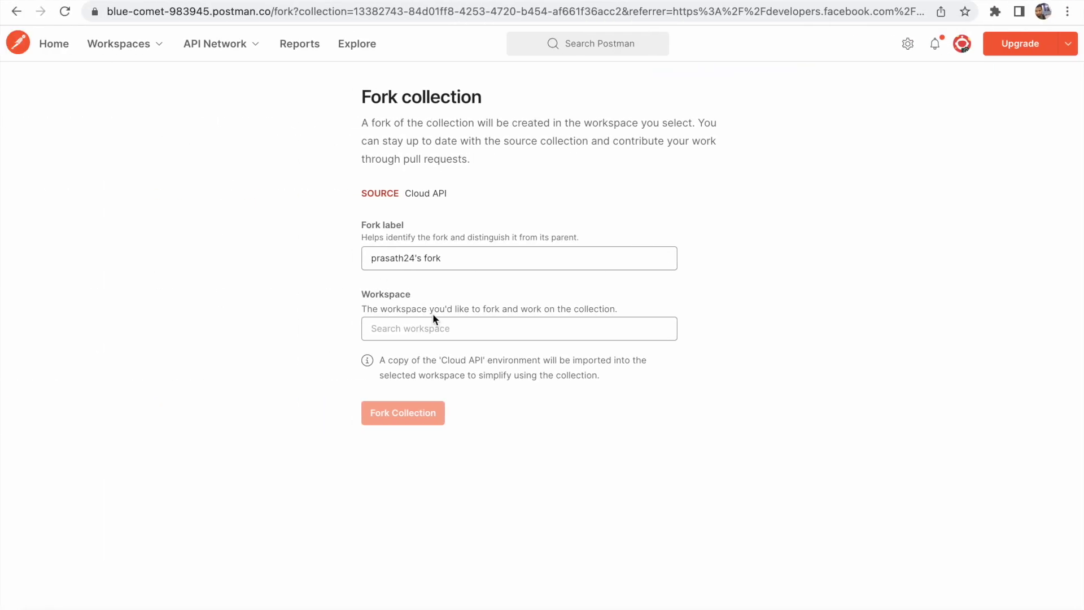
Fork the Cloud API collection into the WhatsApp Cloud API Collection workspace with a shortened label
click(432, 325)
click(520, 332)
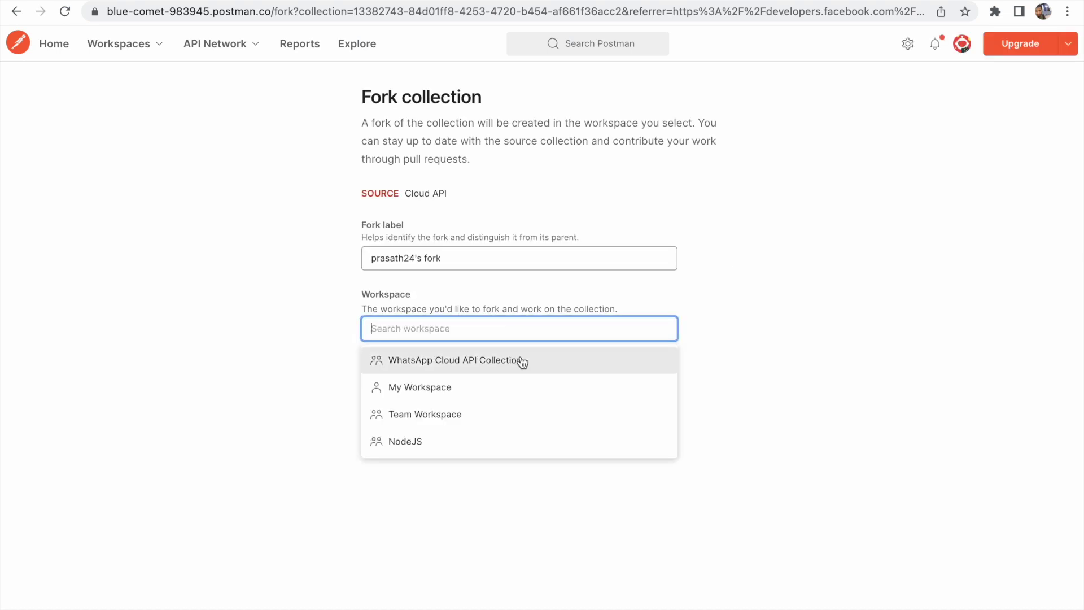
click(578, 360)
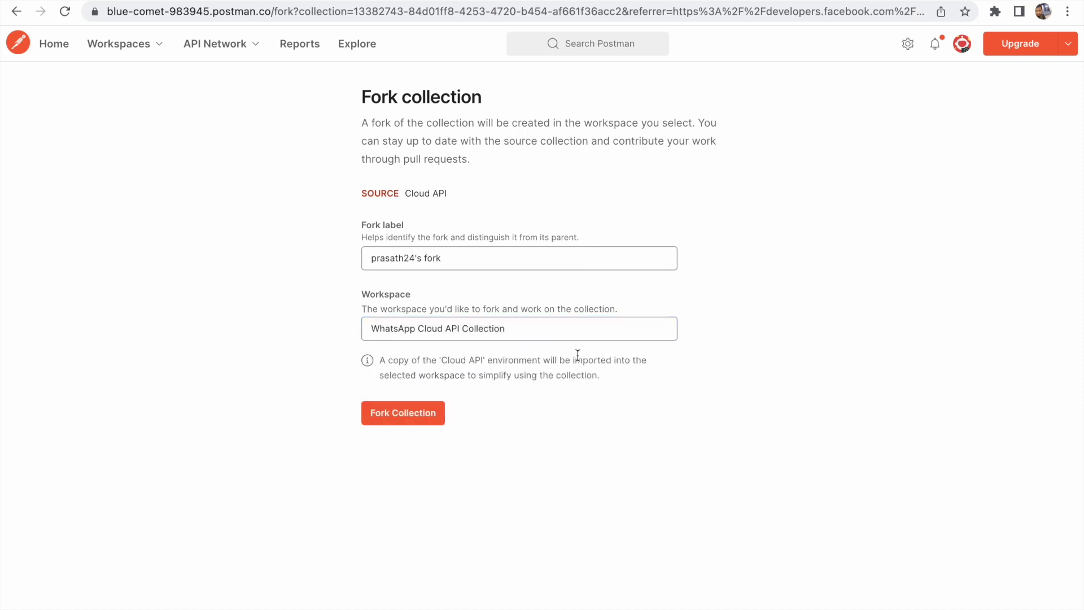
click(457, 259)
key(BackSpace)
key(BackSpace)
key(BackSpace)
key(BackSpace)
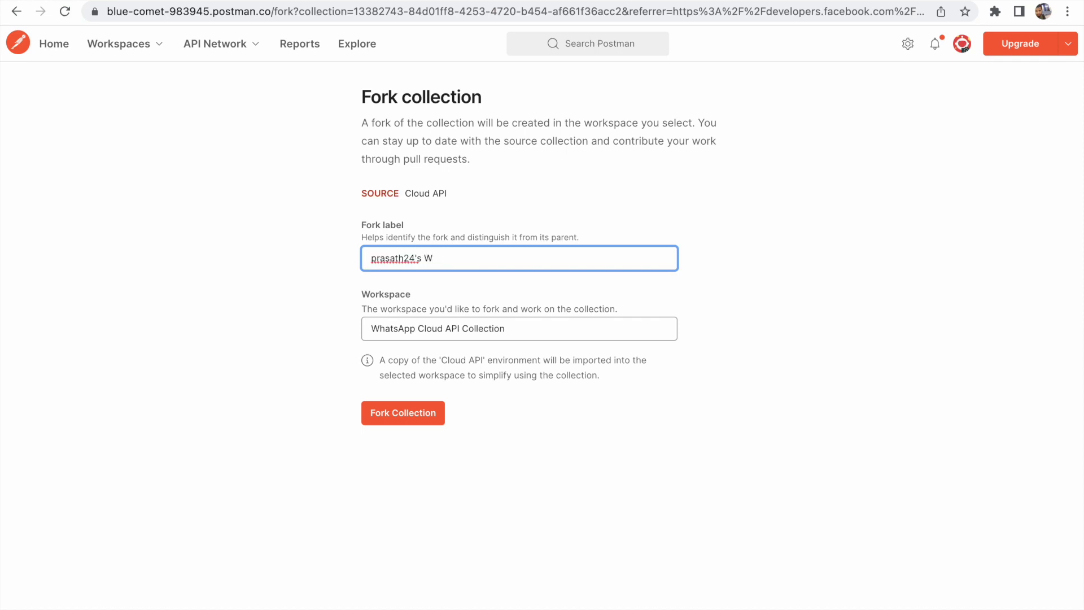
click(439, 416)
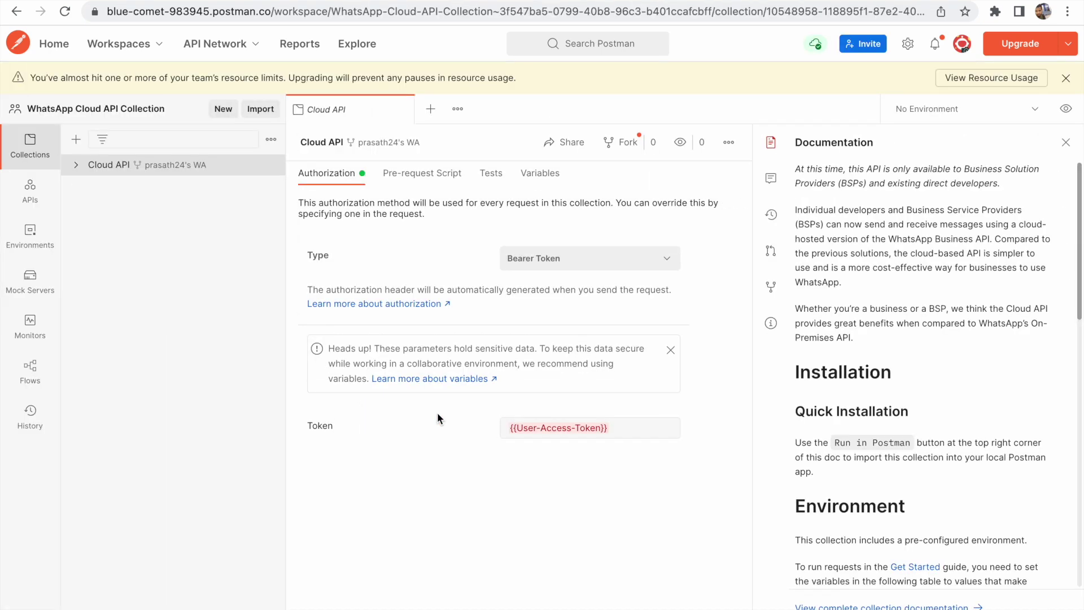
Close the docs panel and collection tab, then expand the Cloud API collection and its API Reference folder
click(1067, 146)
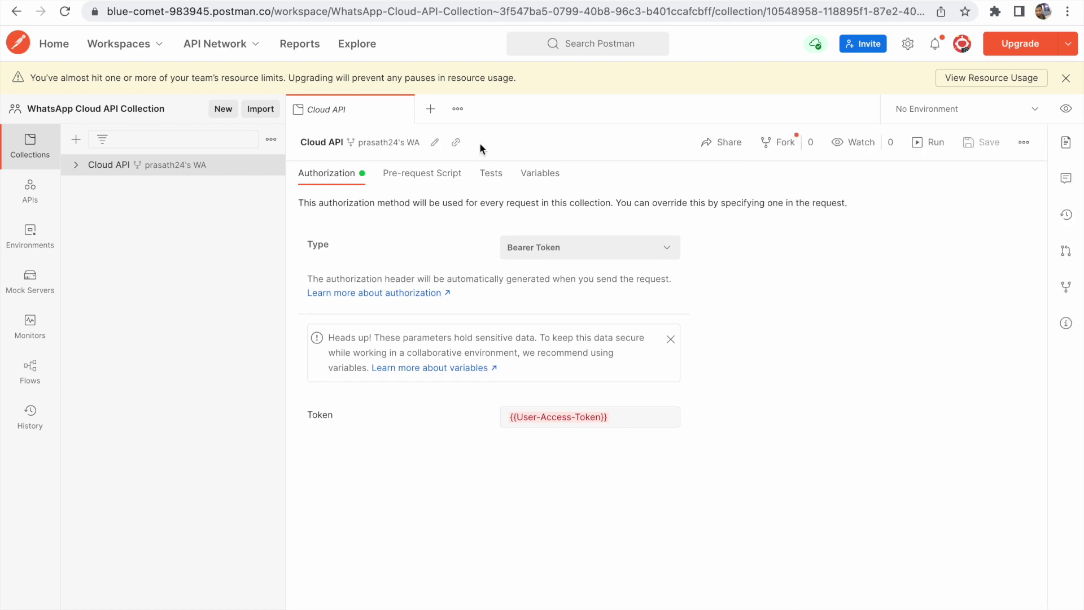
click(403, 109)
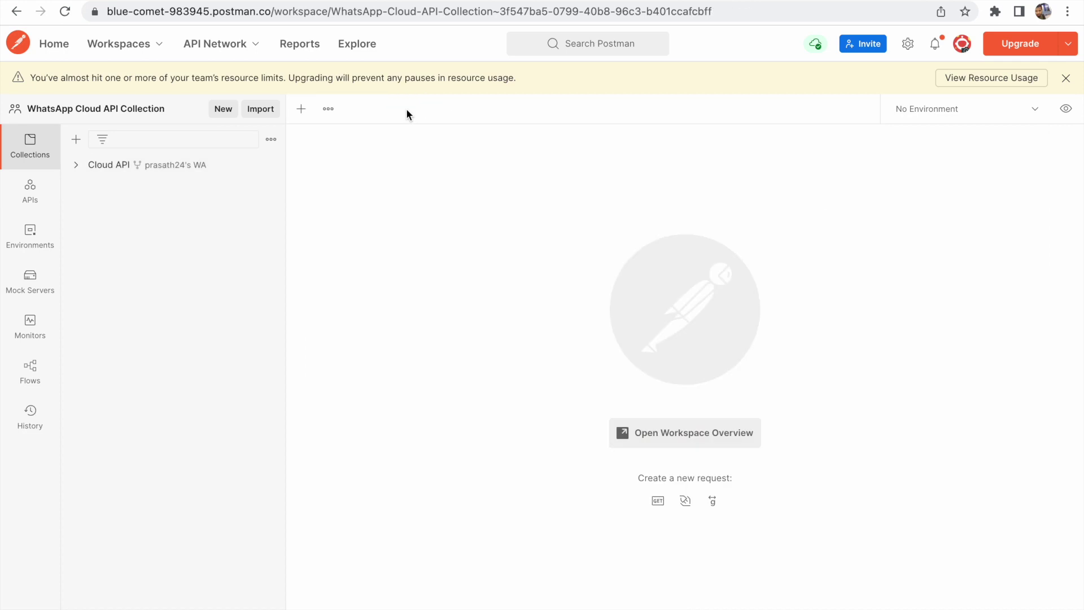
click(77, 165)
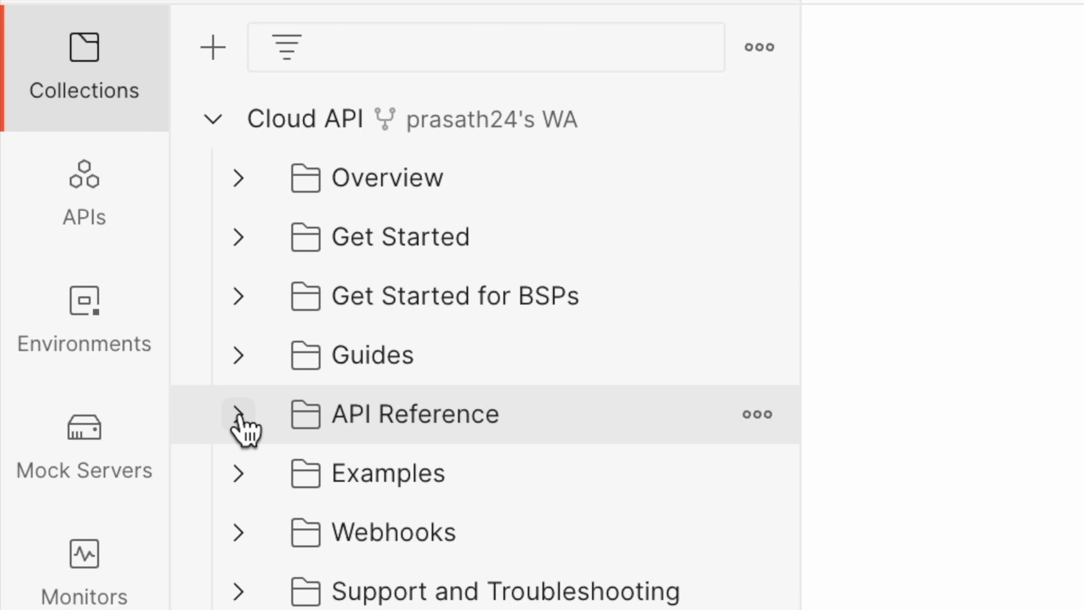
click(239, 415)
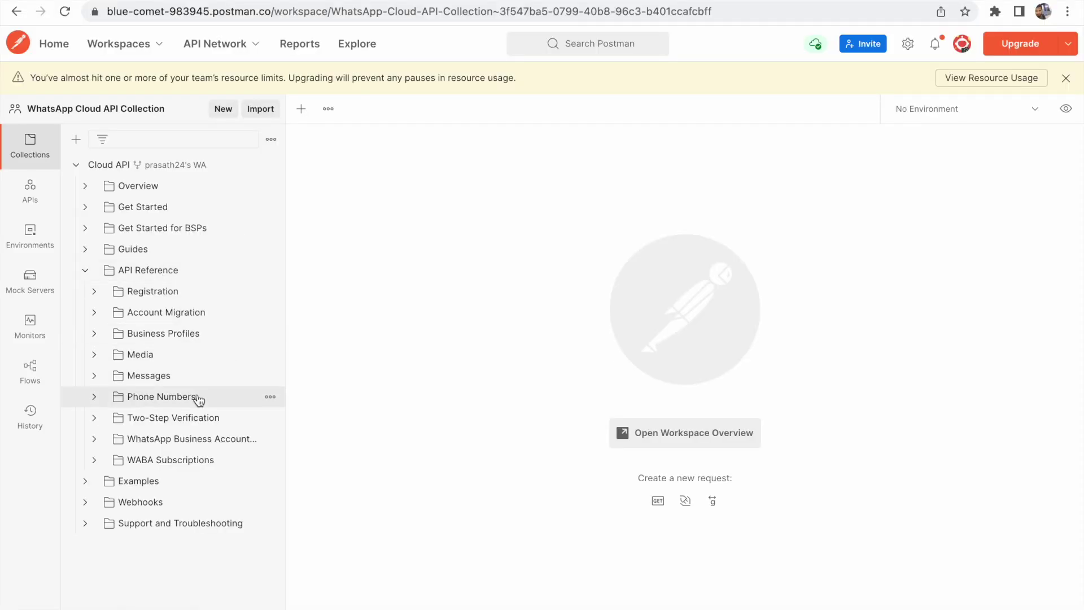
Open the Register Phone example from the Registration folder
click(94, 291)
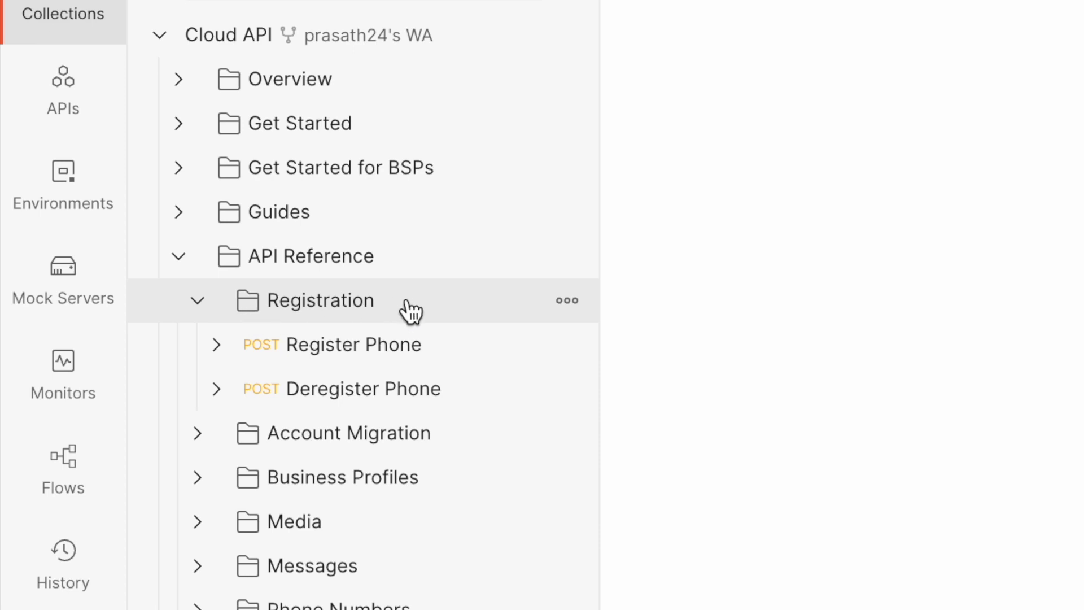
click(216, 345)
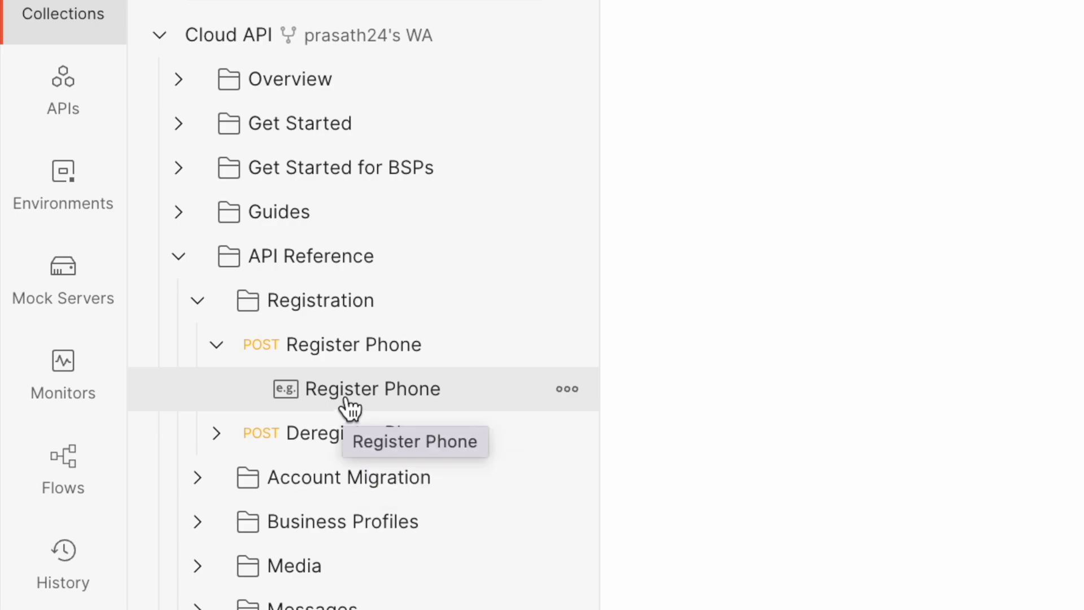
click(346, 402)
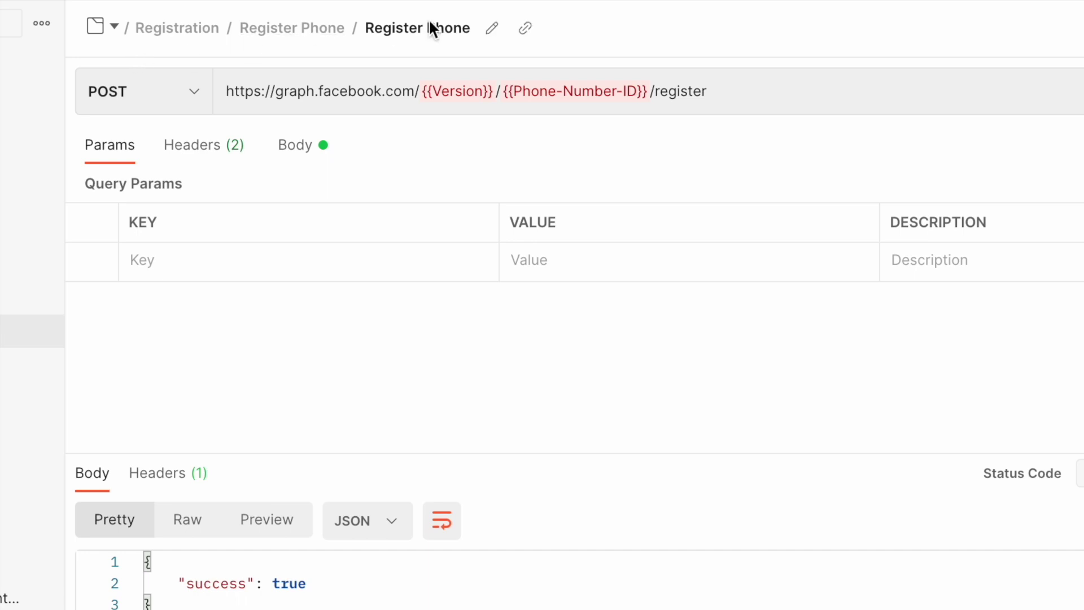
click(213, 151)
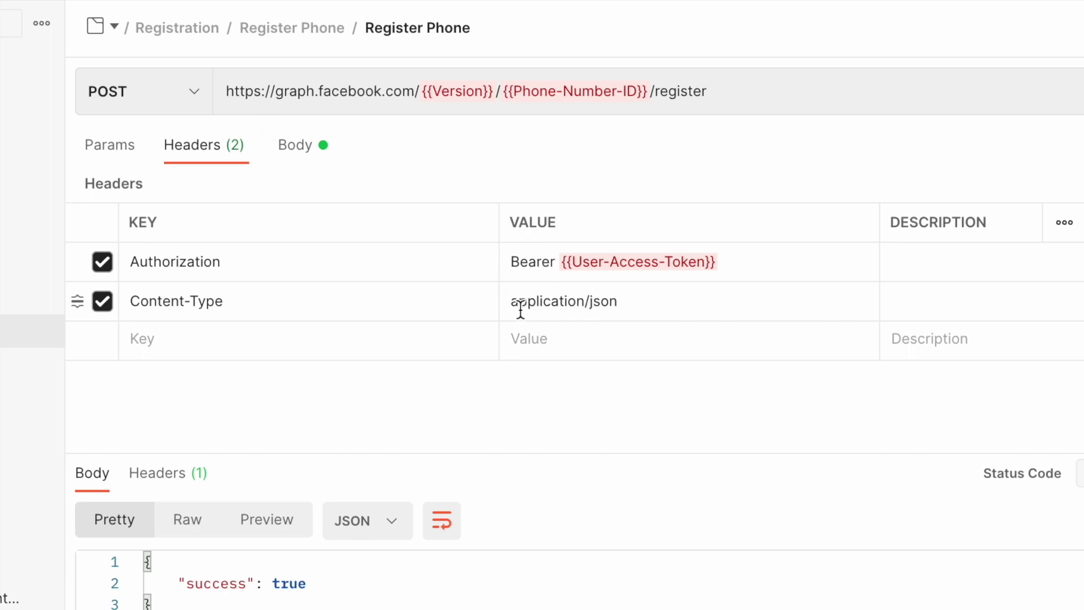
click(315, 151)
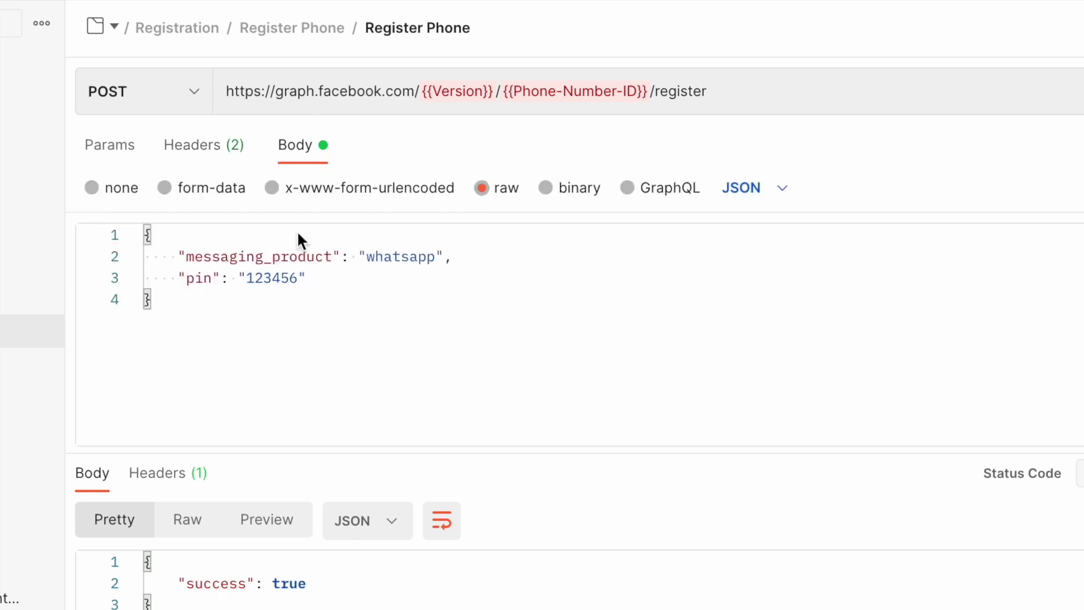
click(419, 260)
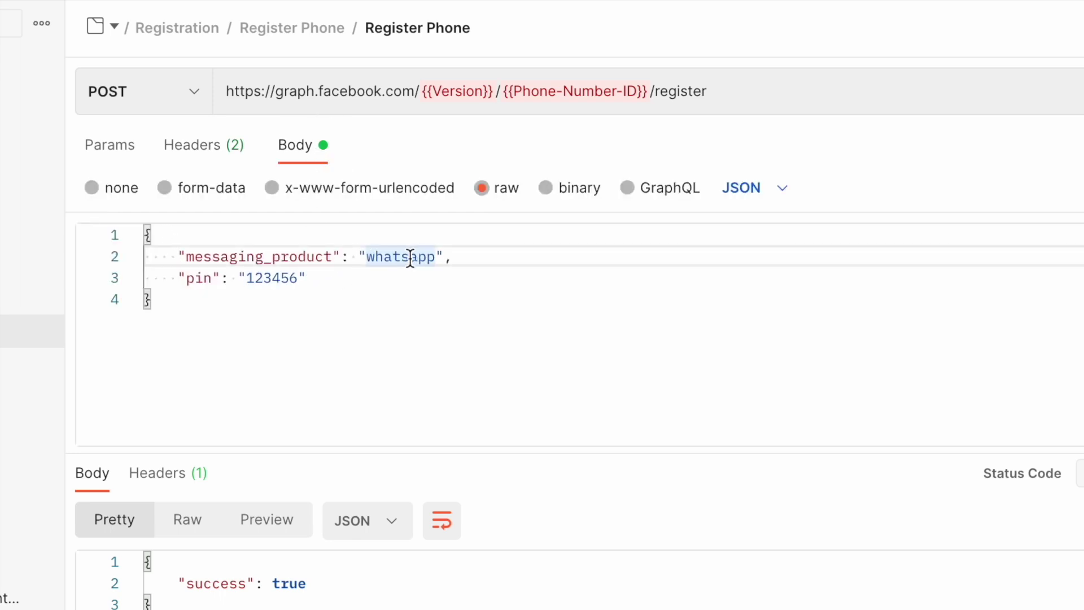
double_click(275, 277)
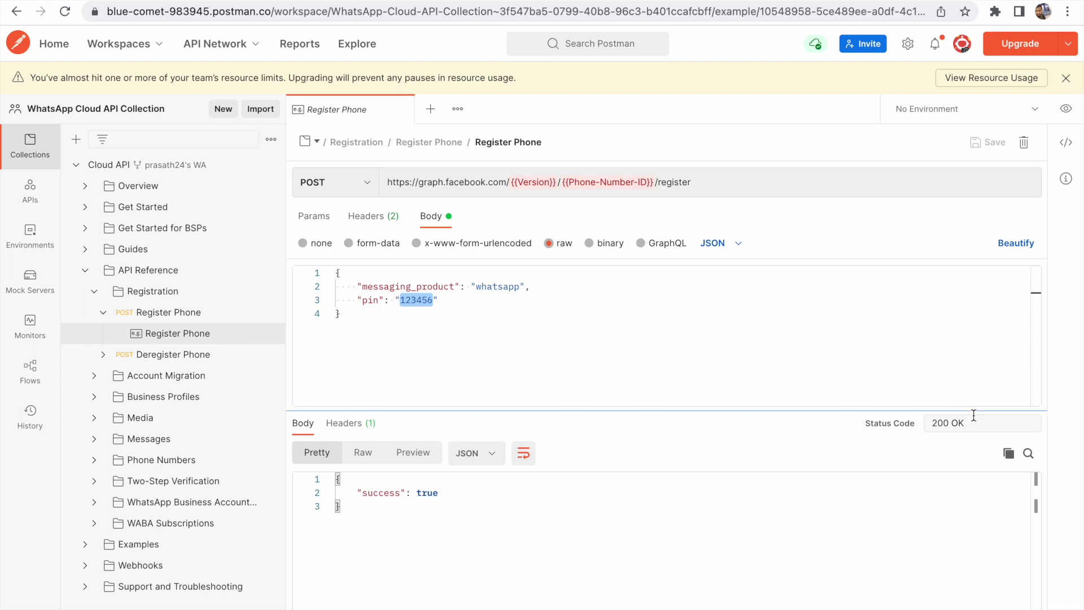
drag(975, 418, 927, 418)
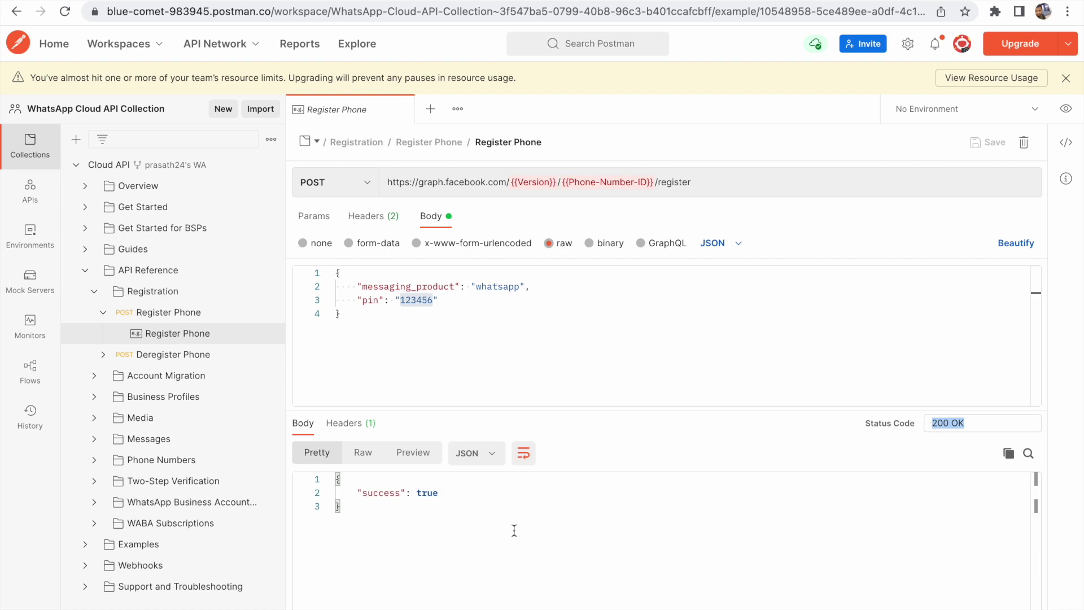
double_click(381, 492)
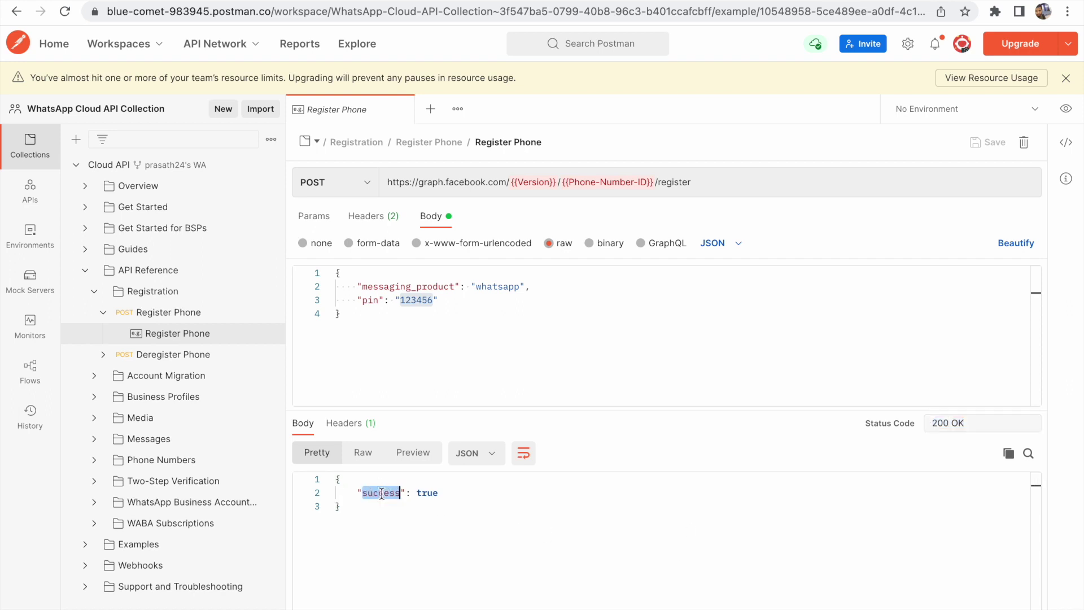
double_click(428, 493)
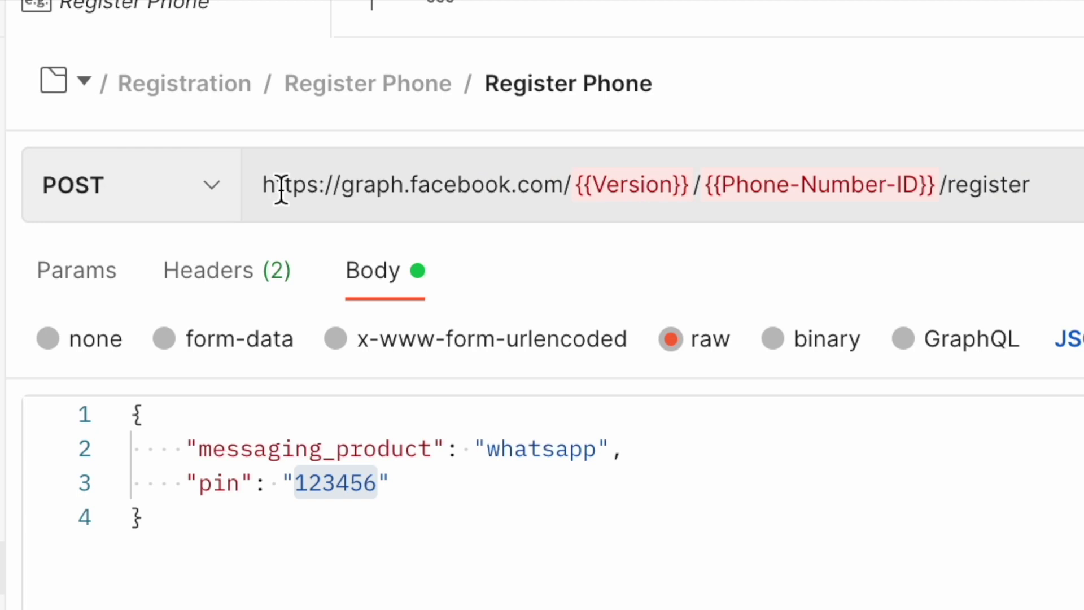
drag(266, 187, 561, 188)
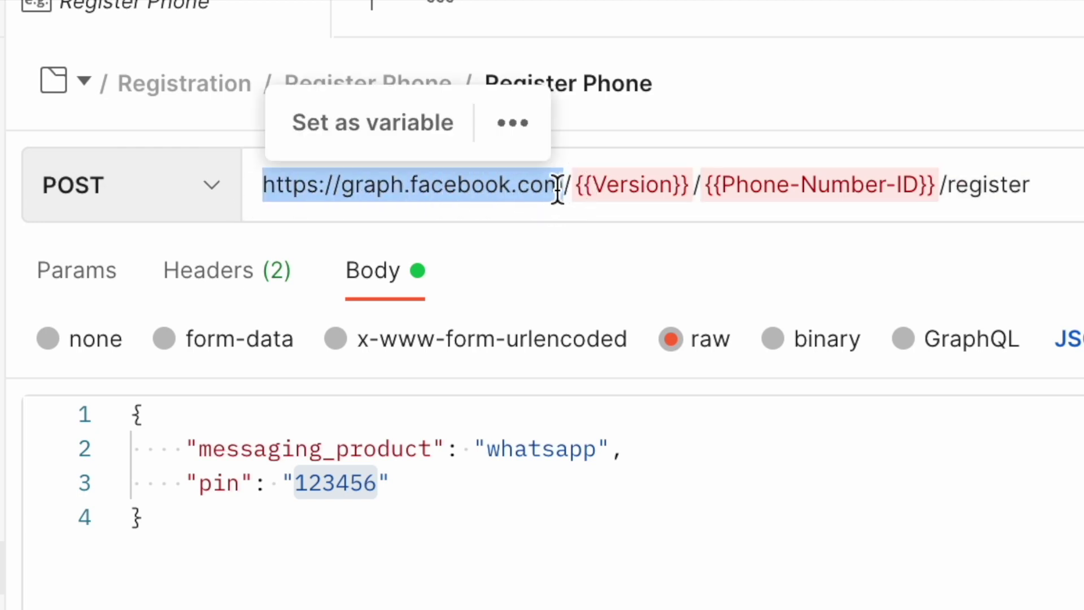
click(572, 190)
mouse_move(625, 184)
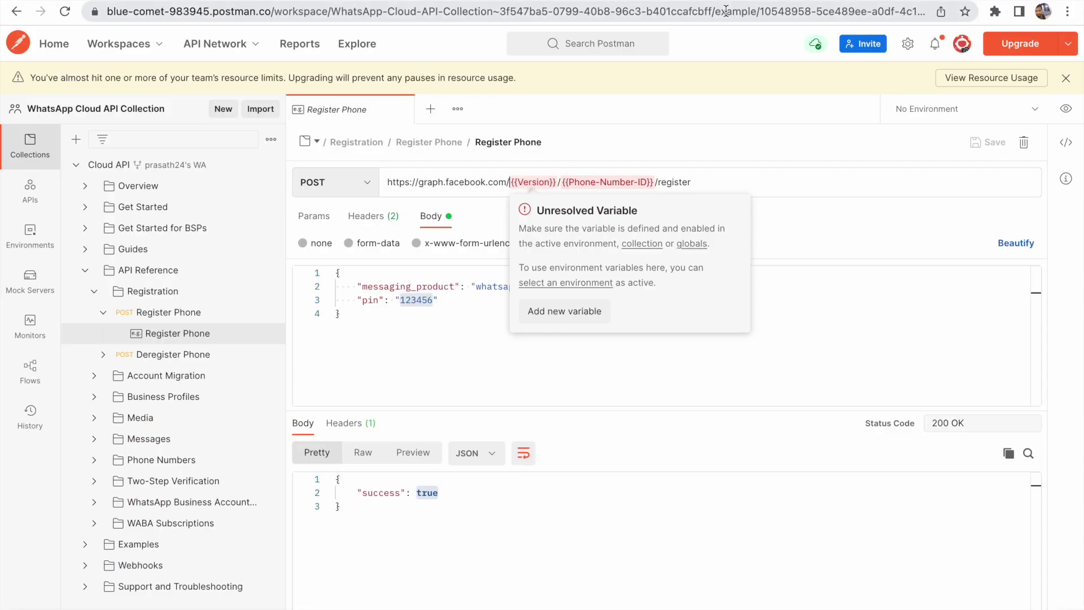
Locate the v13.0 API version and the test Phone number ID in the sample messages curl command
click(706, 1)
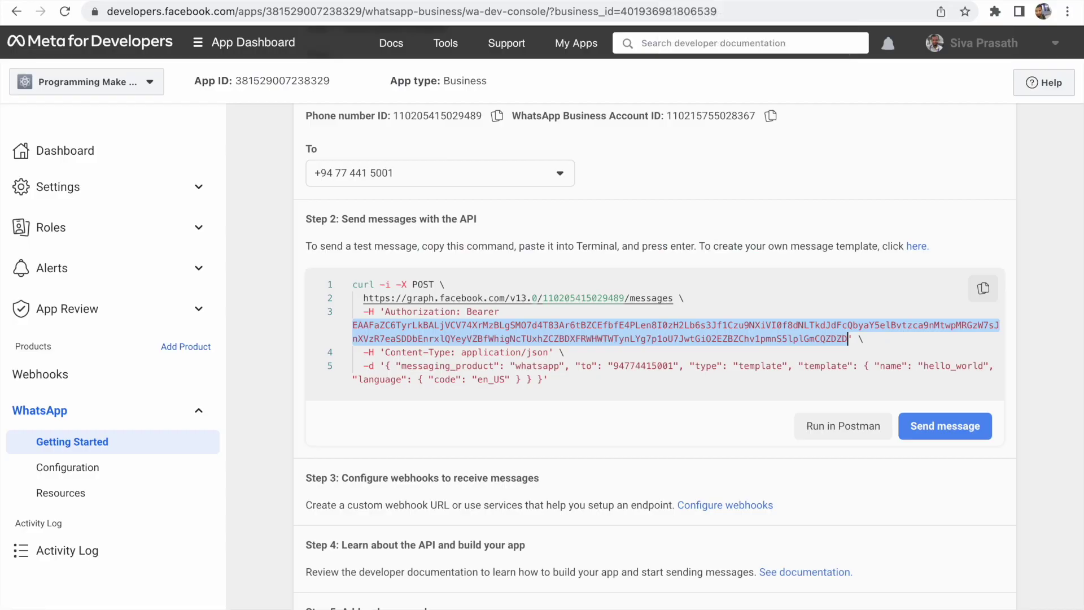
click(559, 284)
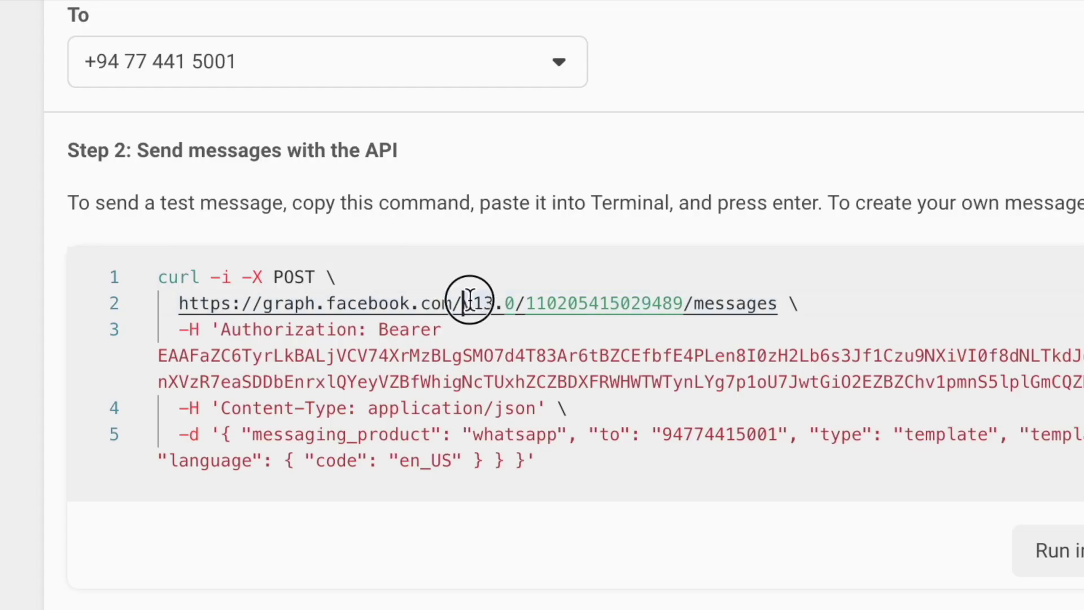
mouse_move(512, 297)
mouse_down()
mouse_move(538, 297)
mouse_move(517, 299)
mouse_up()
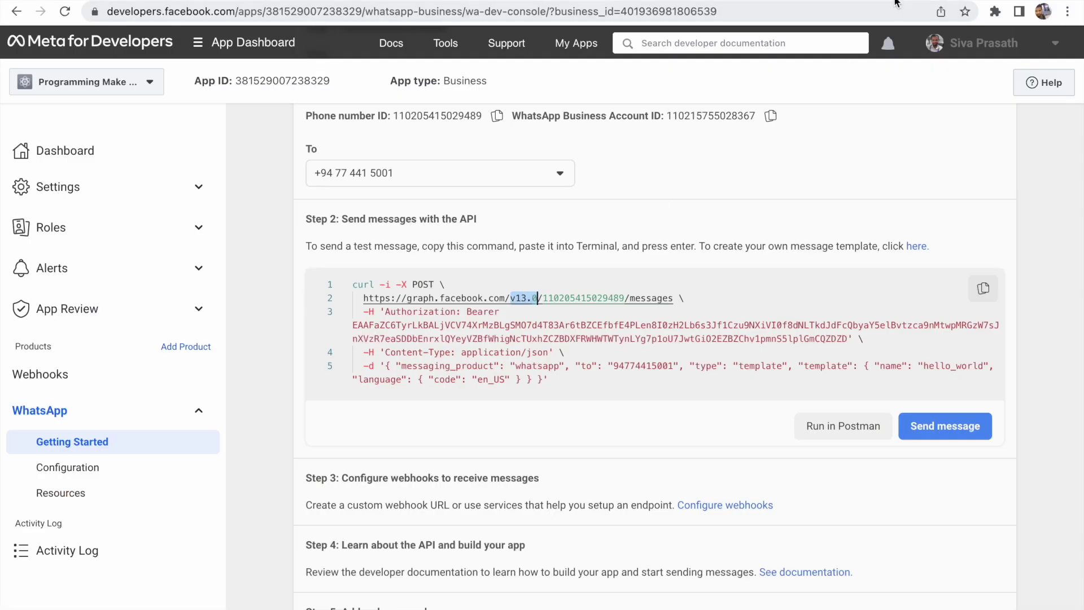
click(896, 3)
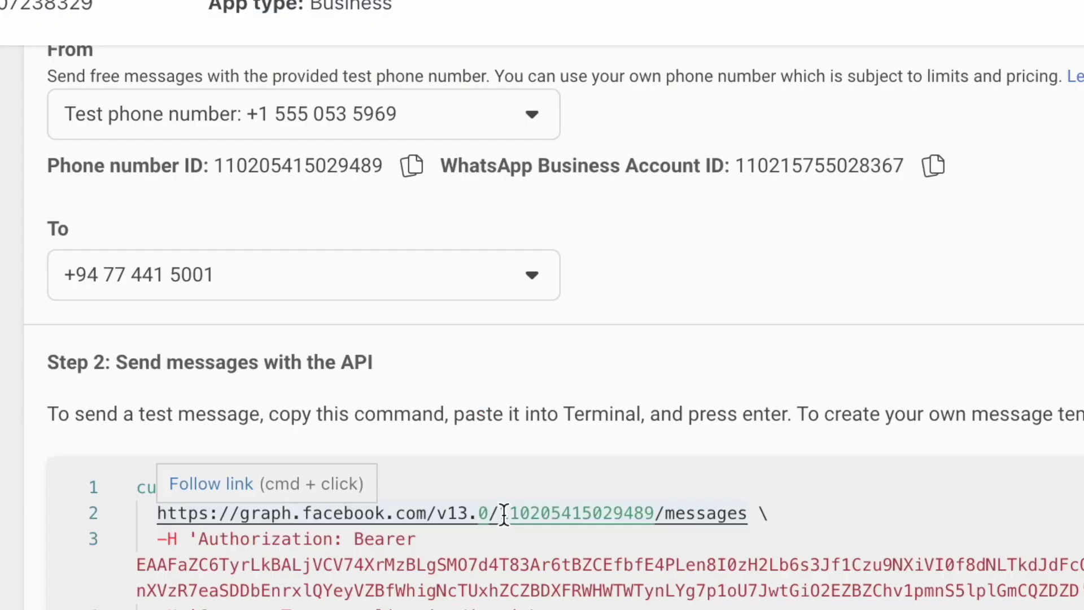
click(520, 513)
drag(520, 514, 665, 514)
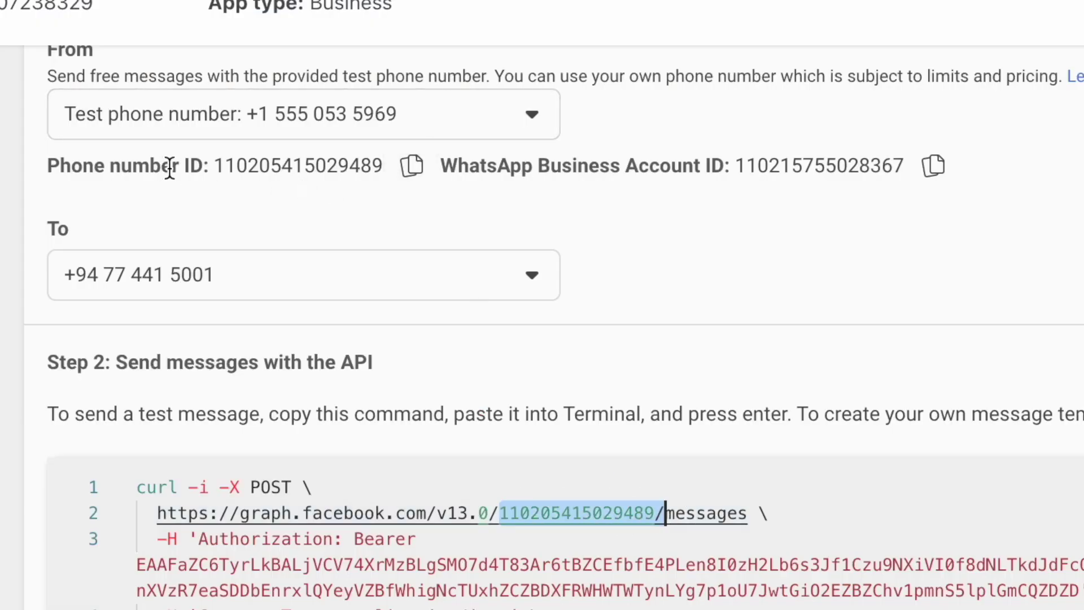
drag(216, 165, 377, 171)
drag(500, 513, 653, 511)
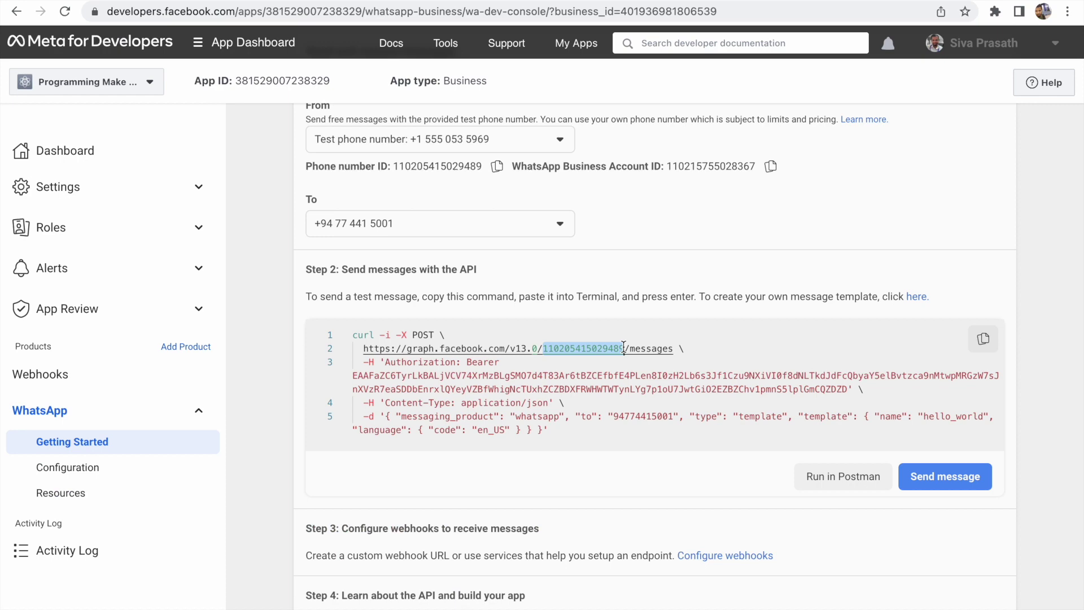
Collapse Register Phone and open the Deregister Phone example
click(869, 1)
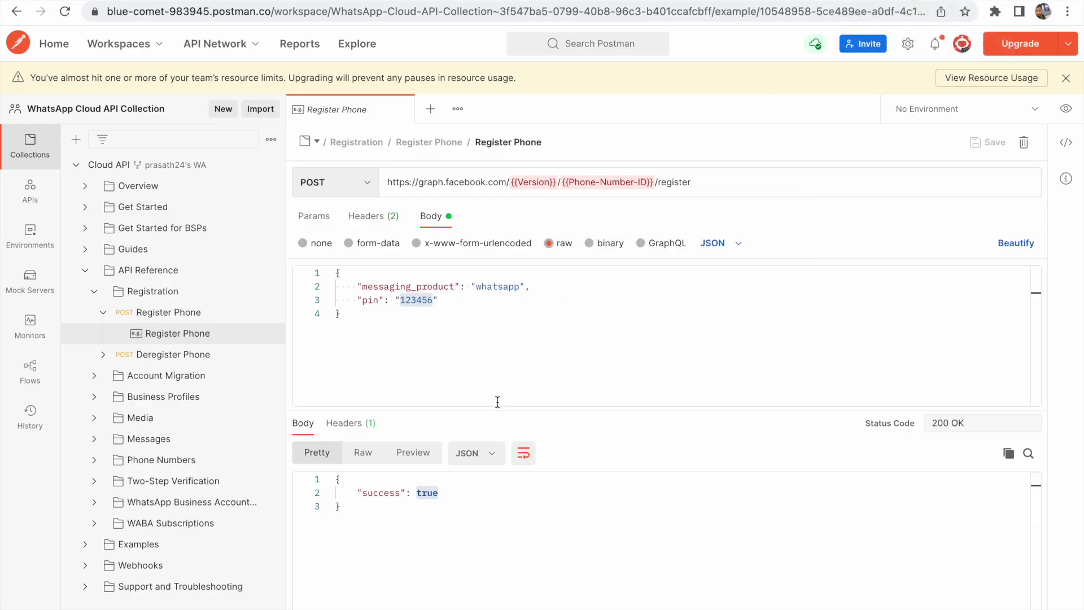
click(104, 314)
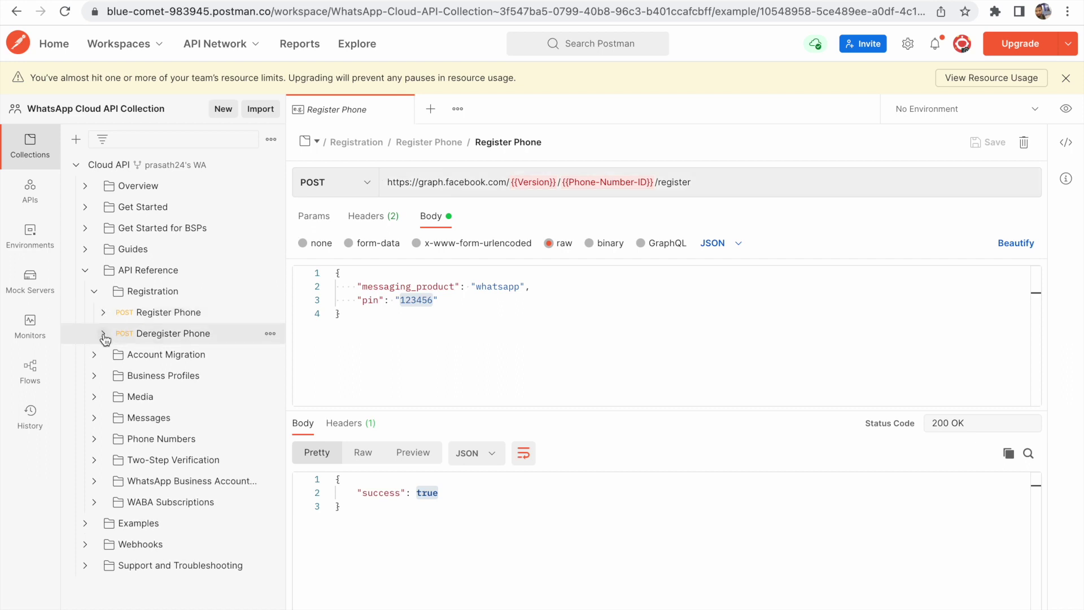
click(104, 335)
click(192, 357)
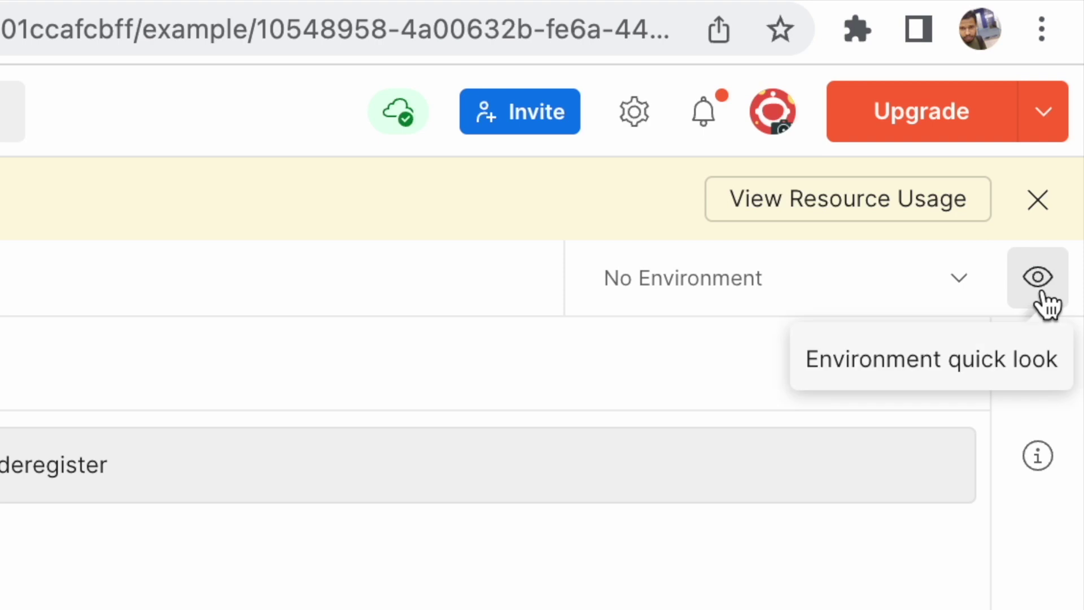
Check the Environment quick look, then list the Globals and Cloud API environments
click(1041, 293)
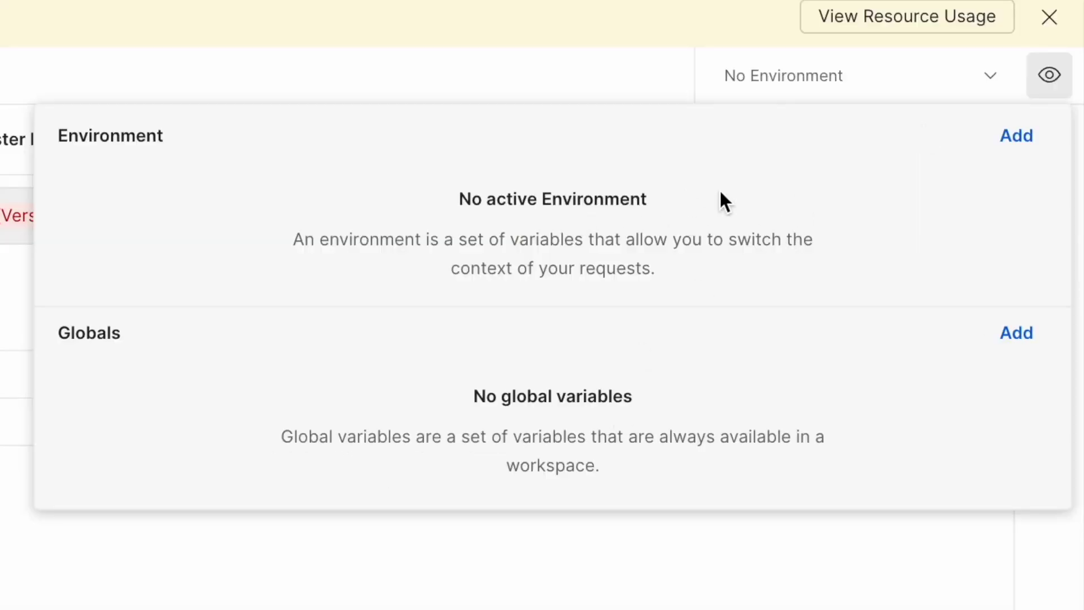
click(307, 588)
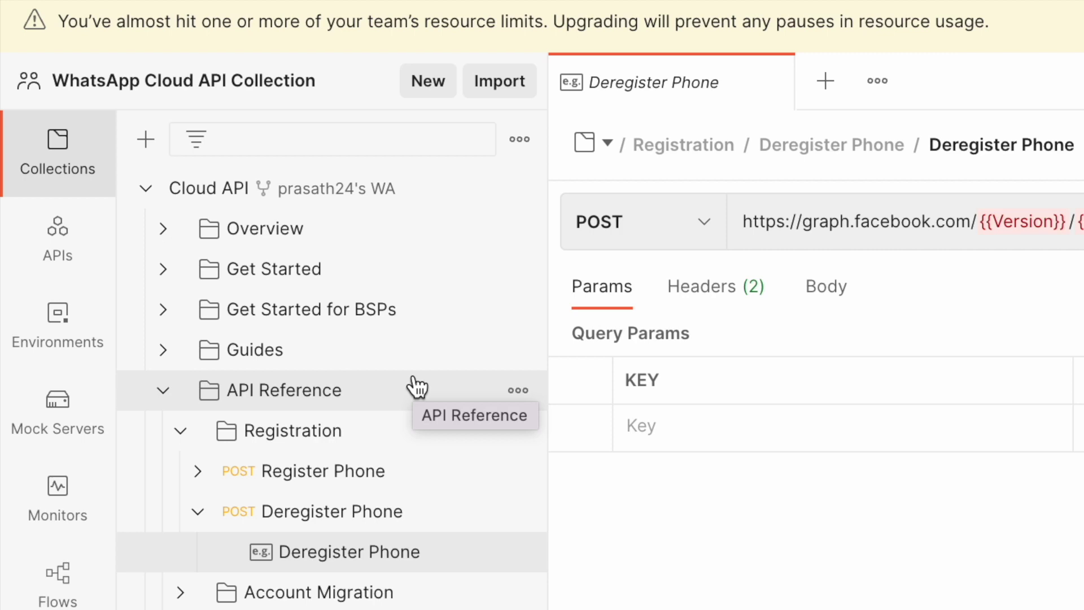
click(79, 333)
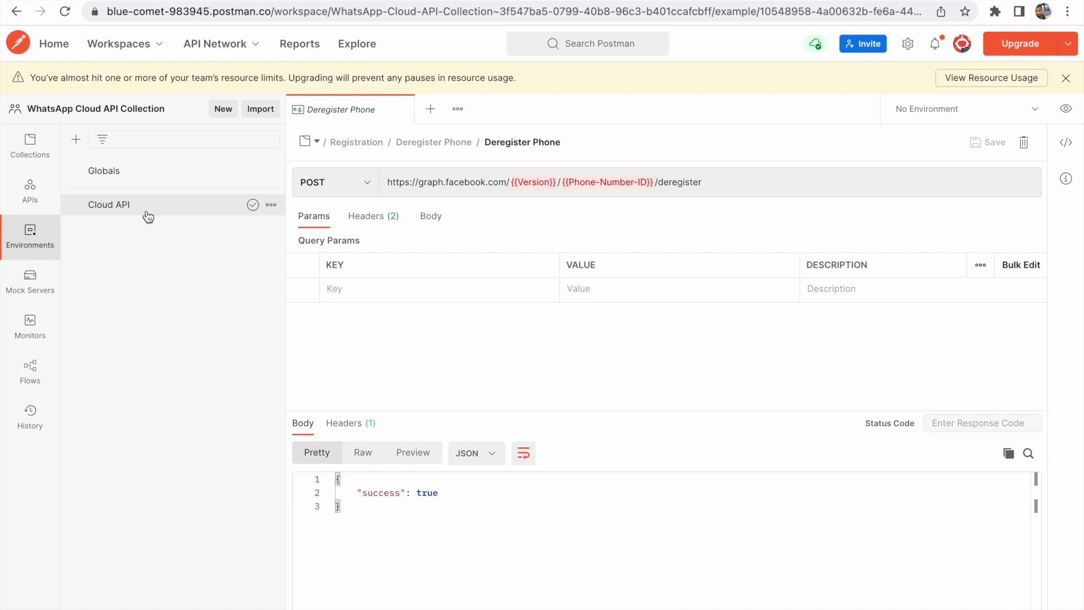
click(15, 143)
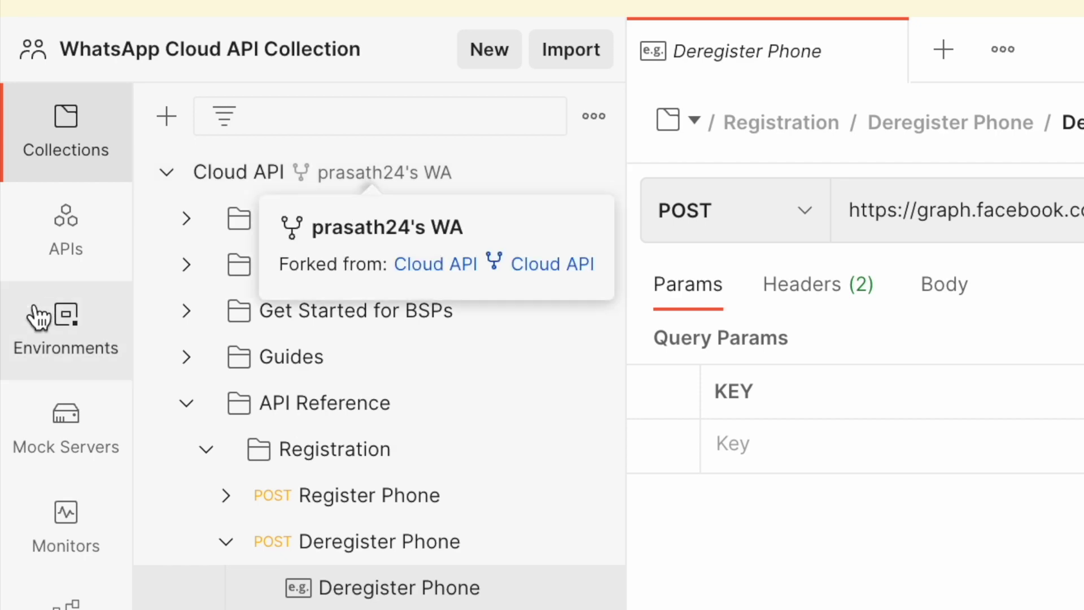
click(72, 356)
click(255, 259)
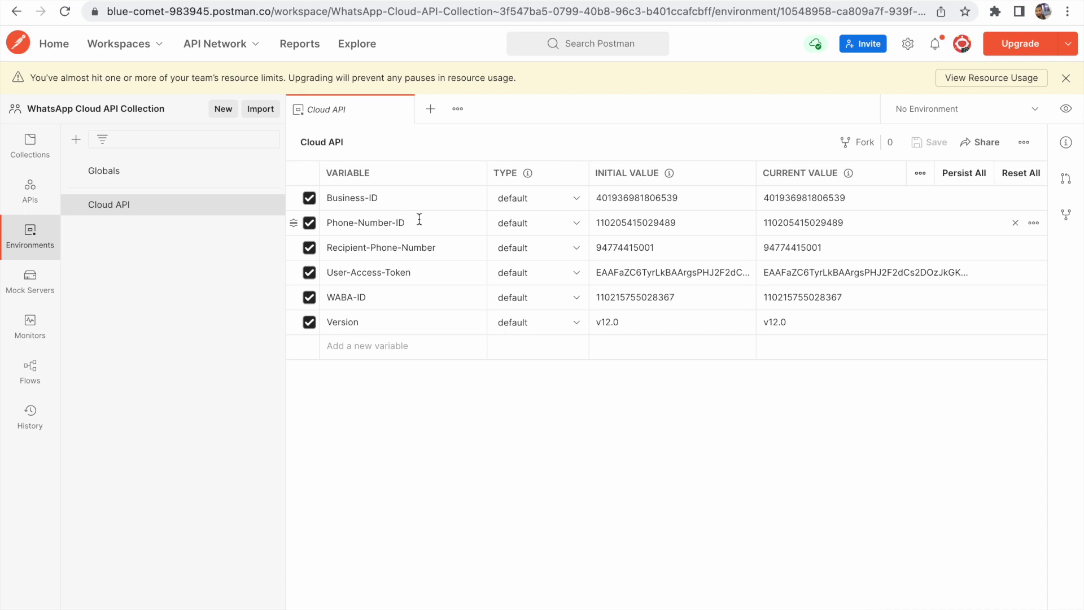
click(429, 224)
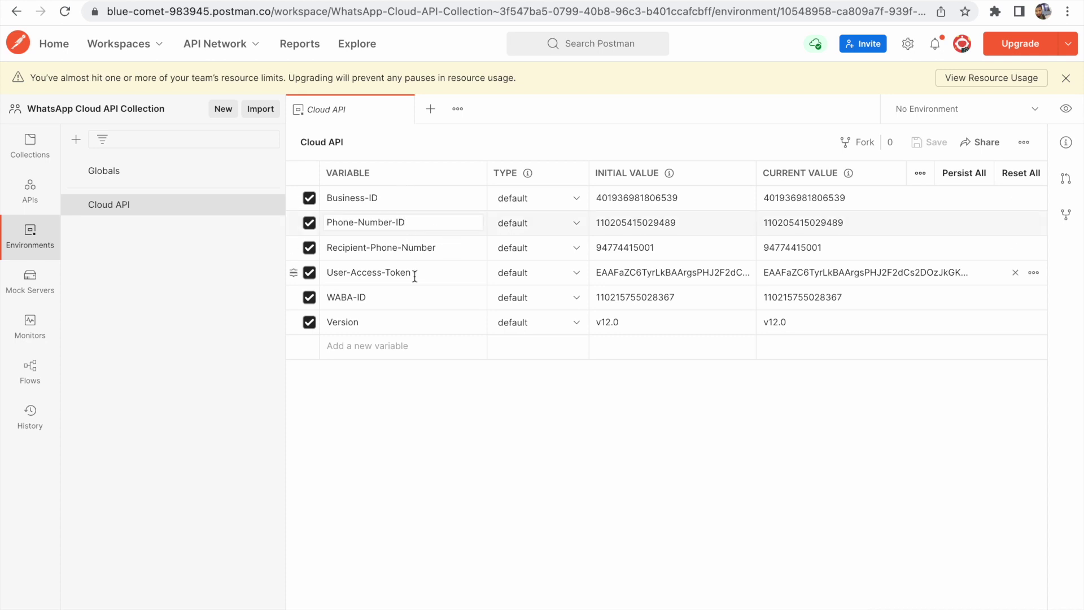
click(41, 159)
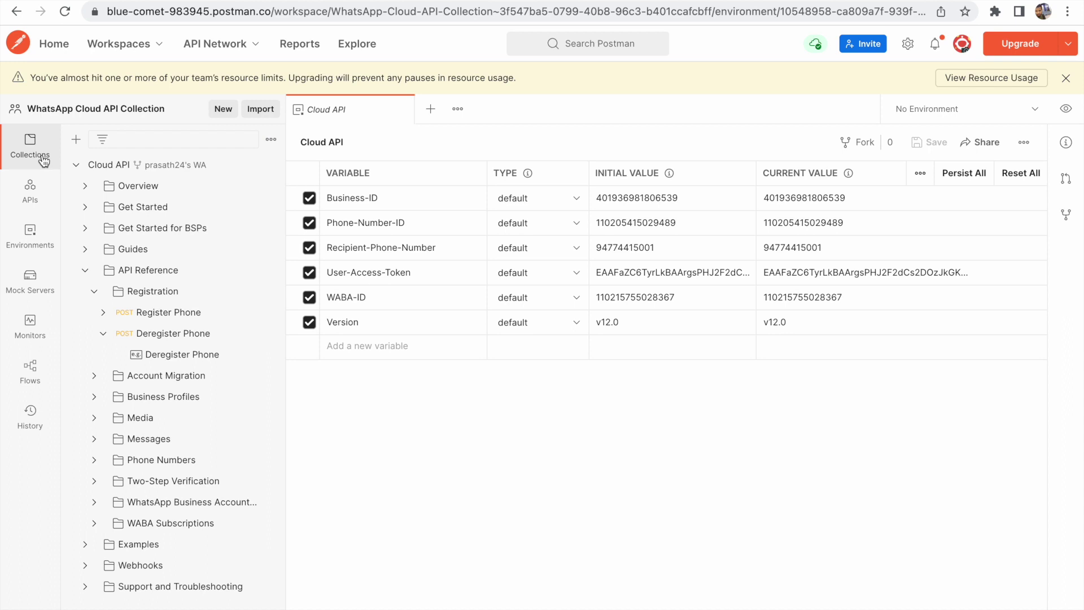
click(206, 316)
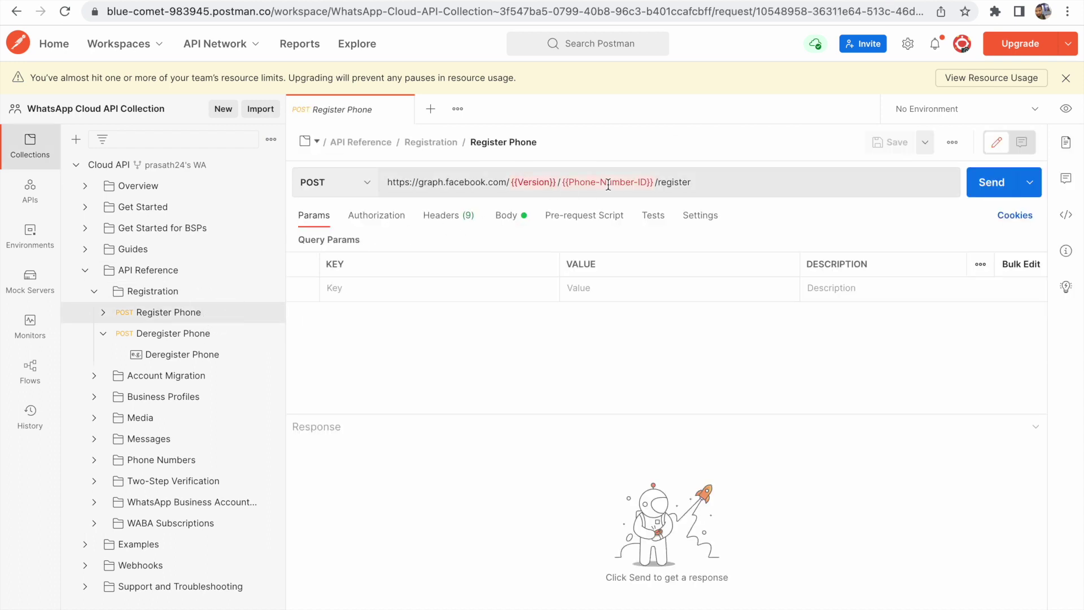
mouse_move(610, 185)
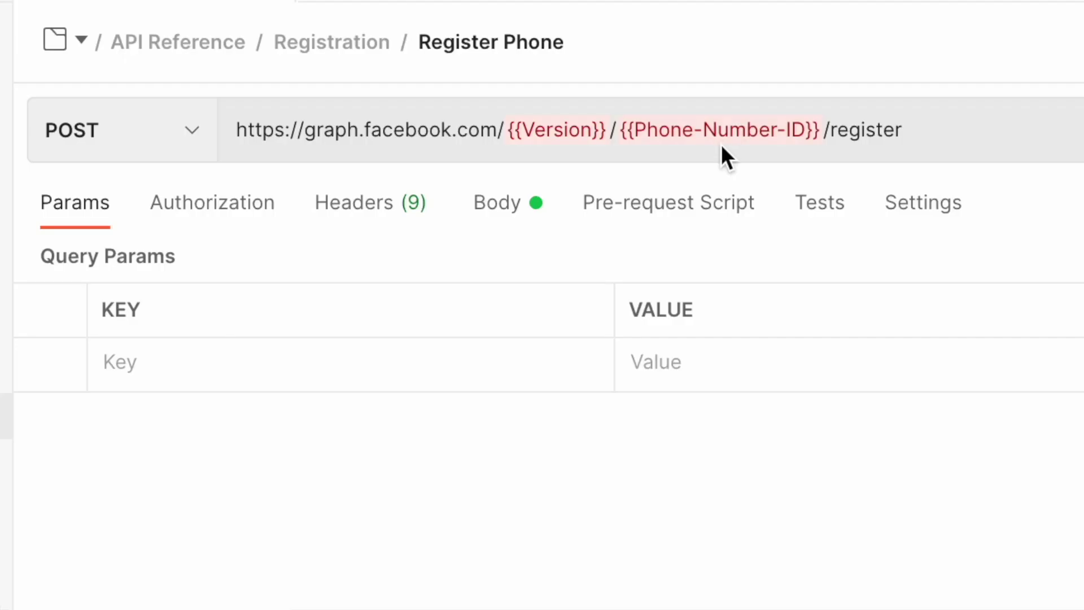
mouse_move(548, 185)
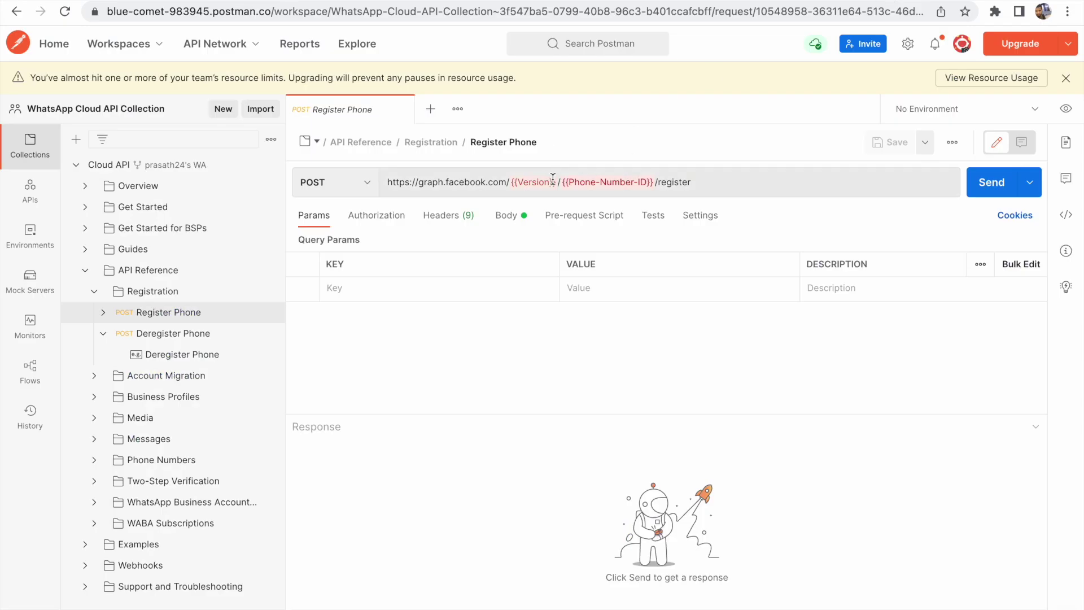
mouse_move(553, 178)
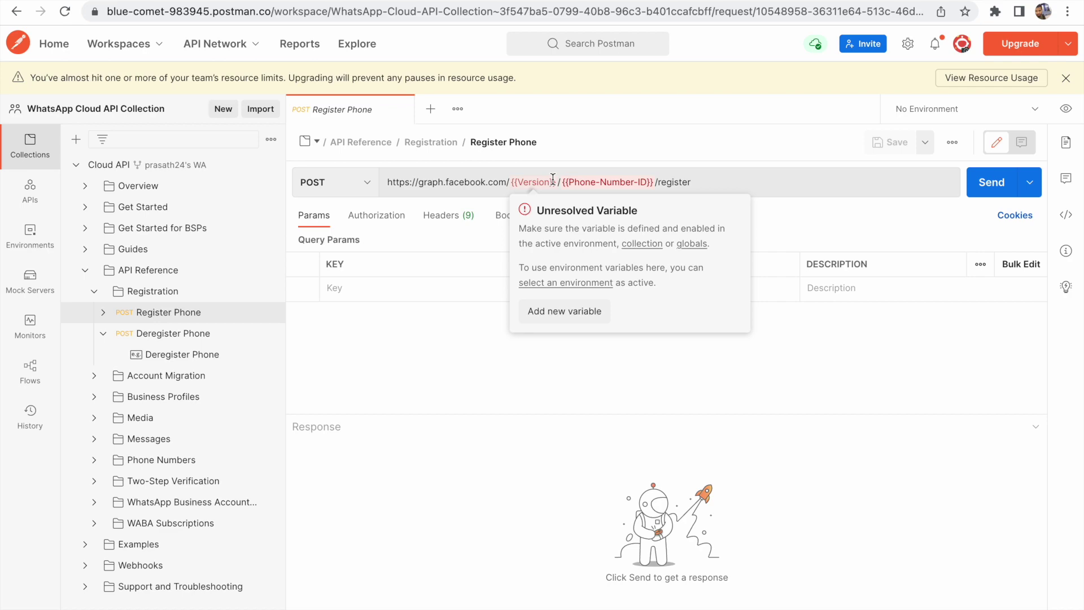
Make Cloud API the active Postman environment
click(26, 247)
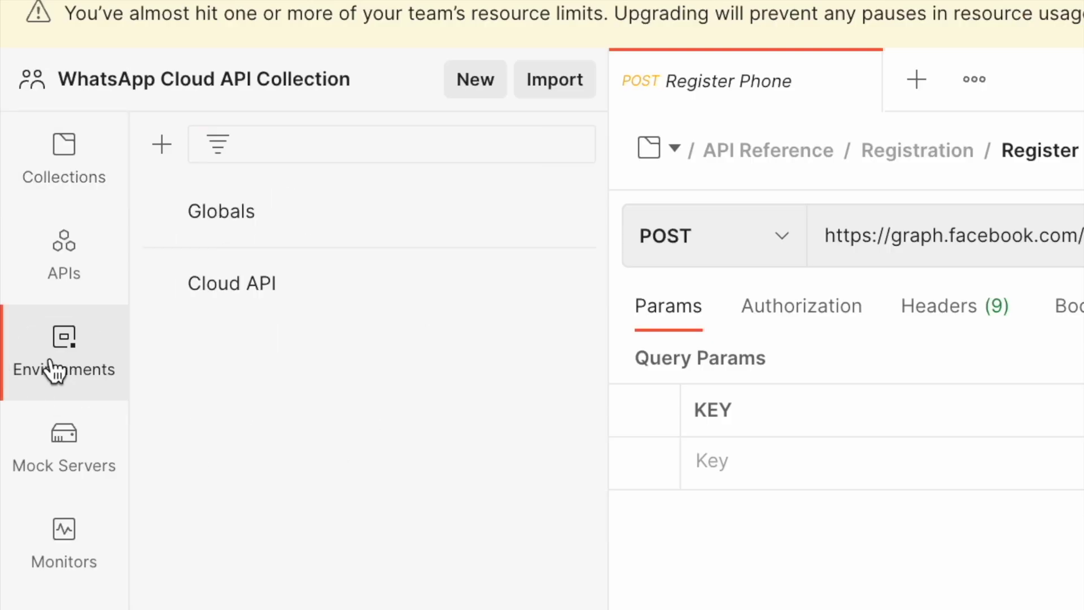
click(268, 290)
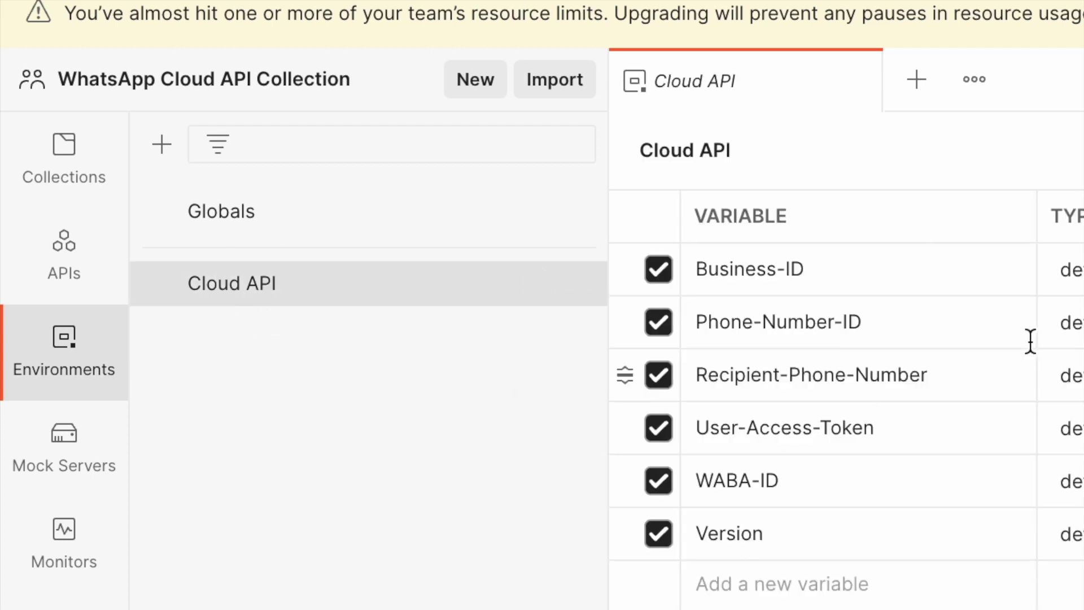
mouse_move(564, 287)
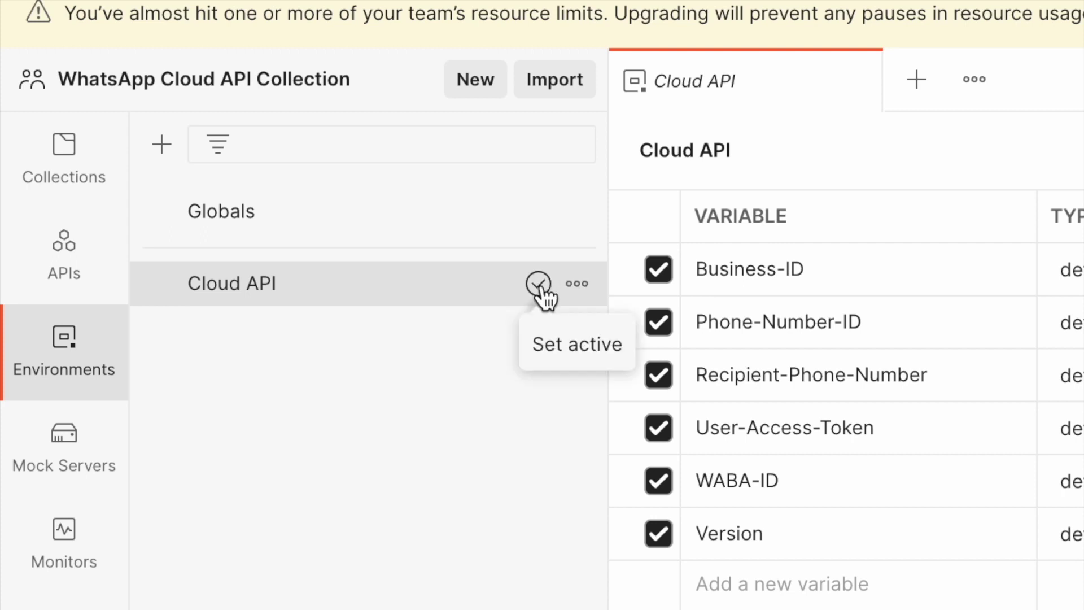
click(539, 285)
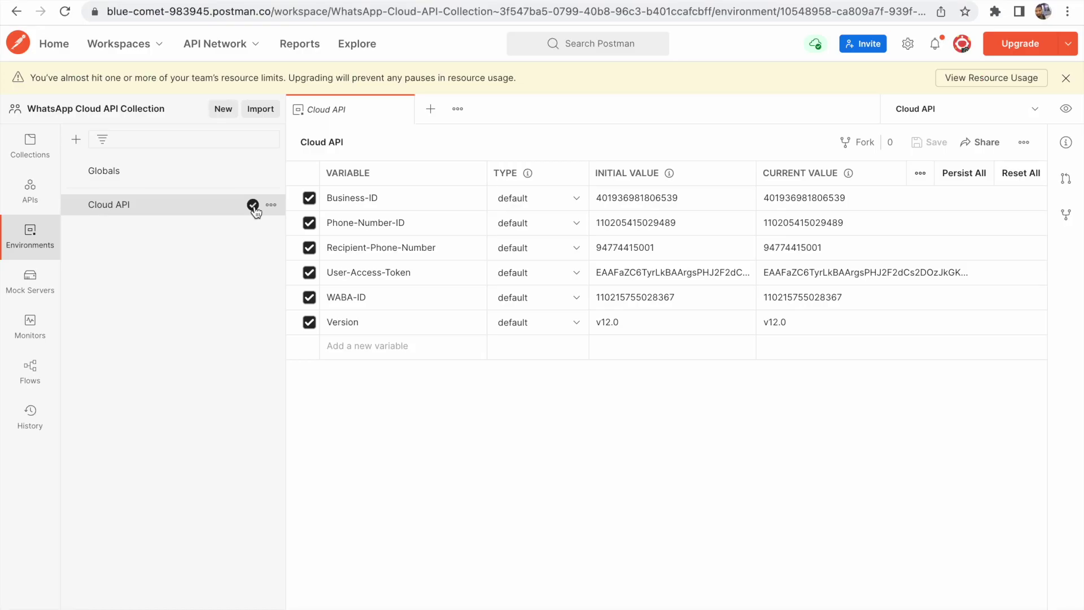
Open the Register Phone request and recheck the environments list
click(30, 148)
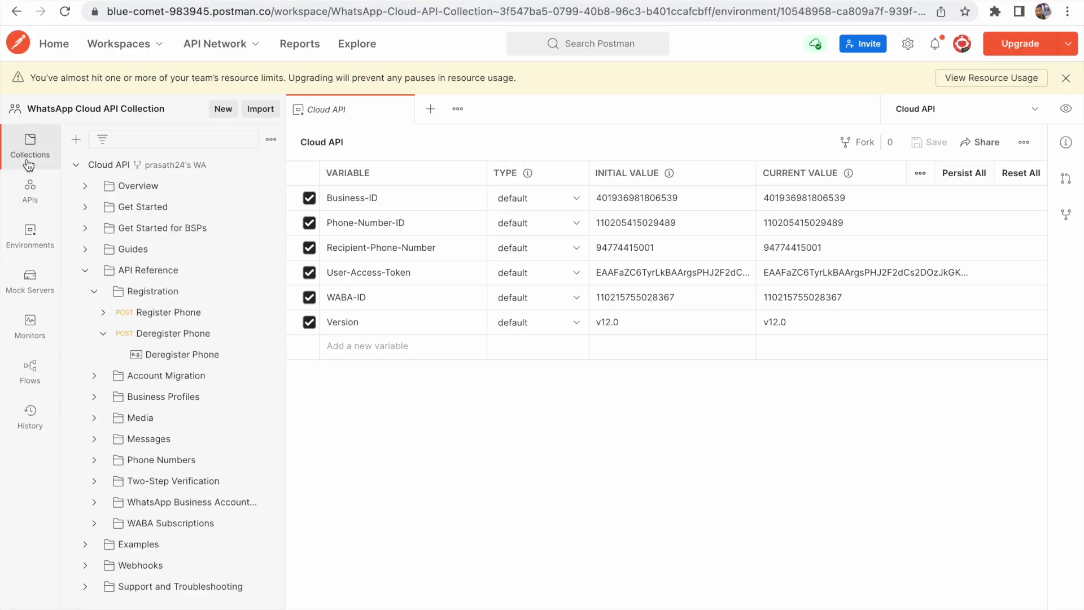
click(171, 316)
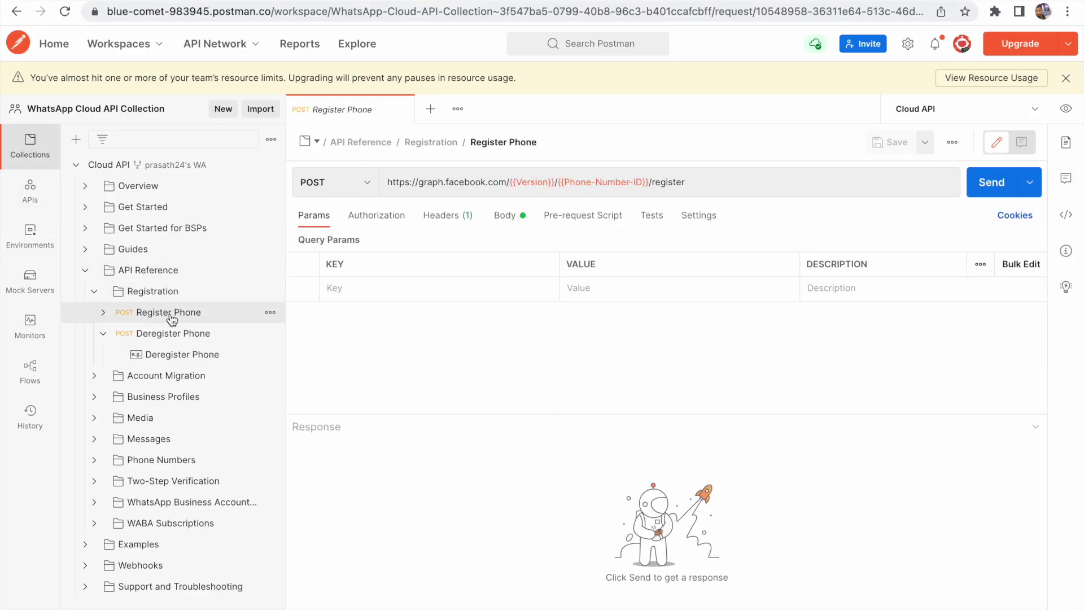
mouse_move(549, 182)
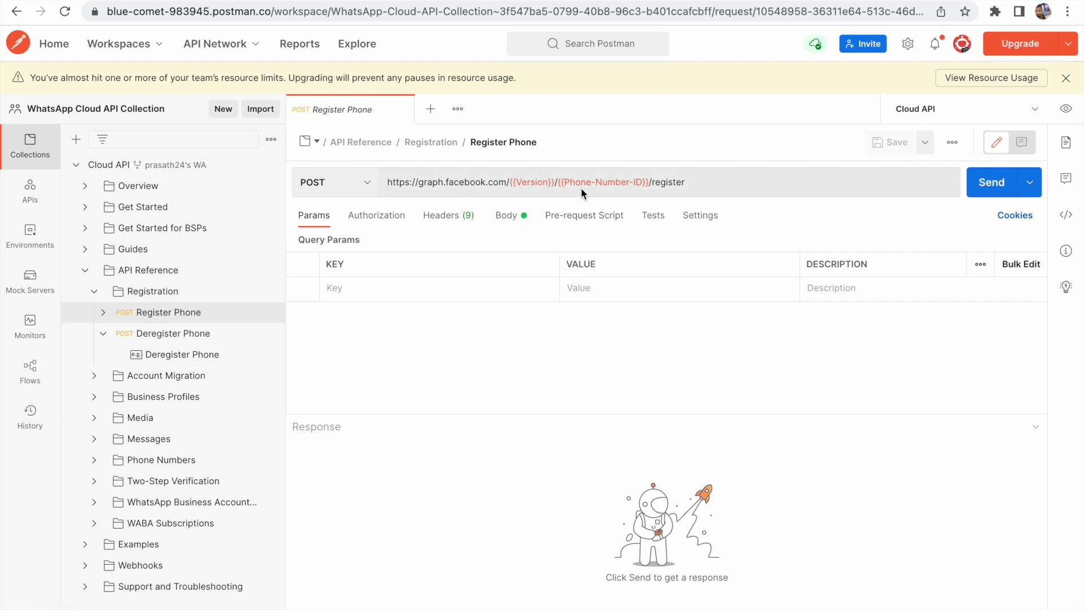
mouse_move(583, 181)
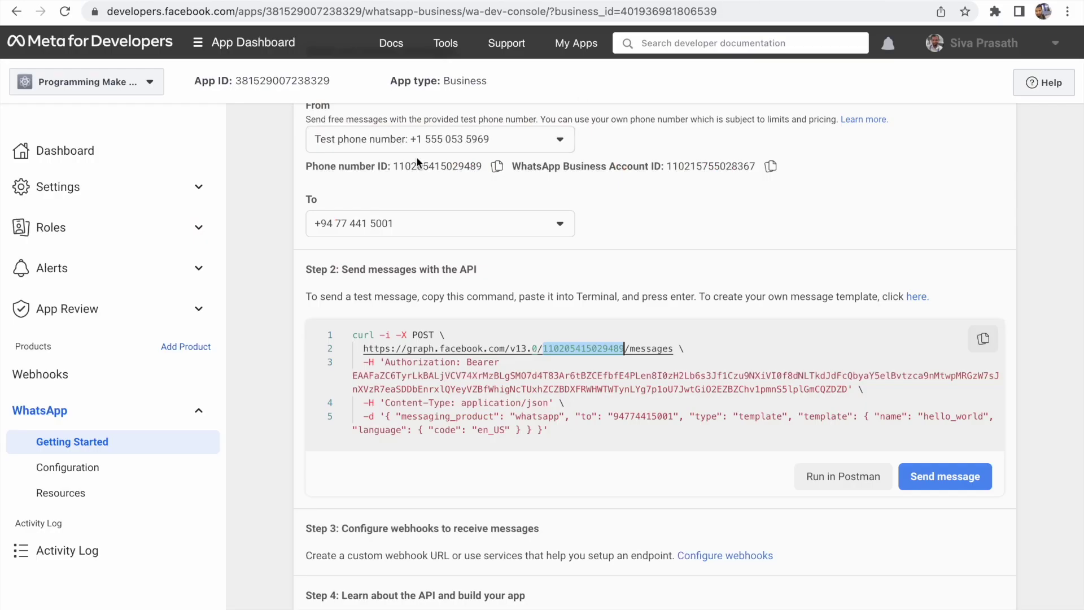
scroll(419, 164, up, 1)
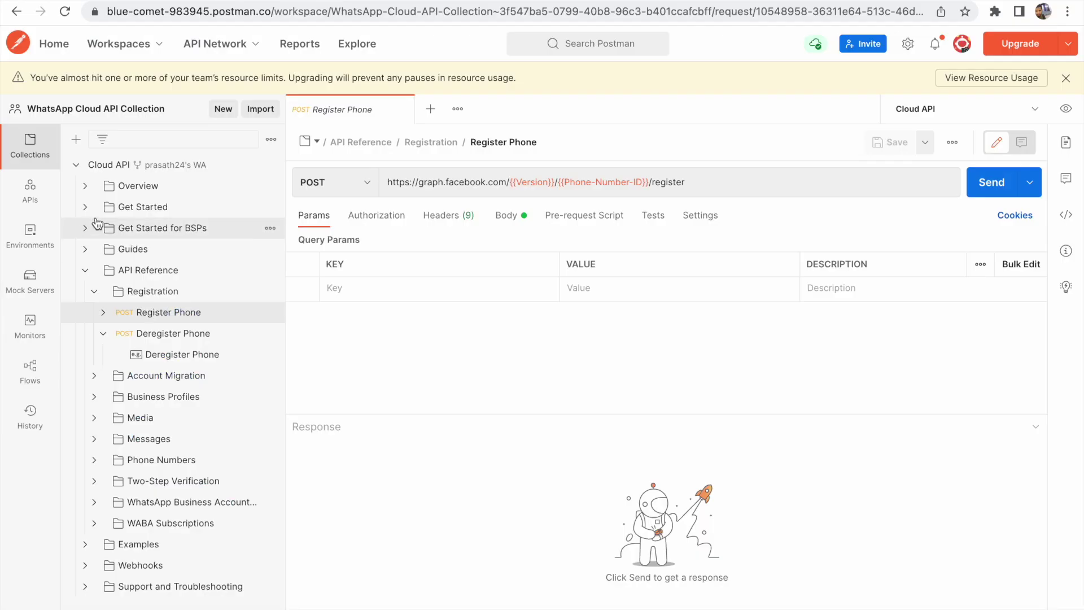
click(41, 236)
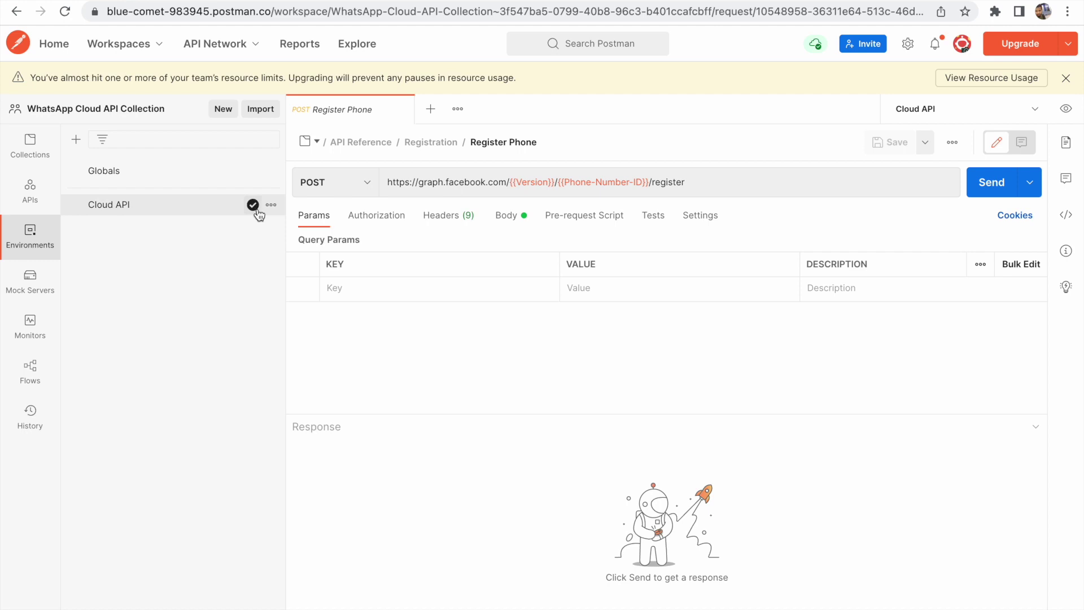
click(29, 148)
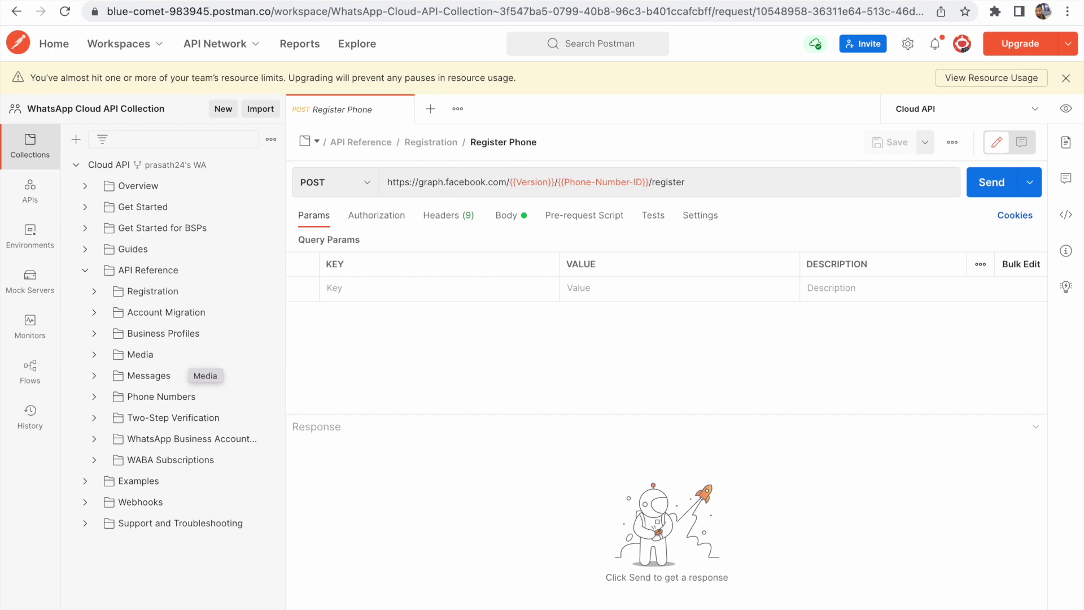
Check the temporary token's 23-hour expiry on the Meta app page, then go to the Cloud API docs
click(759, 24)
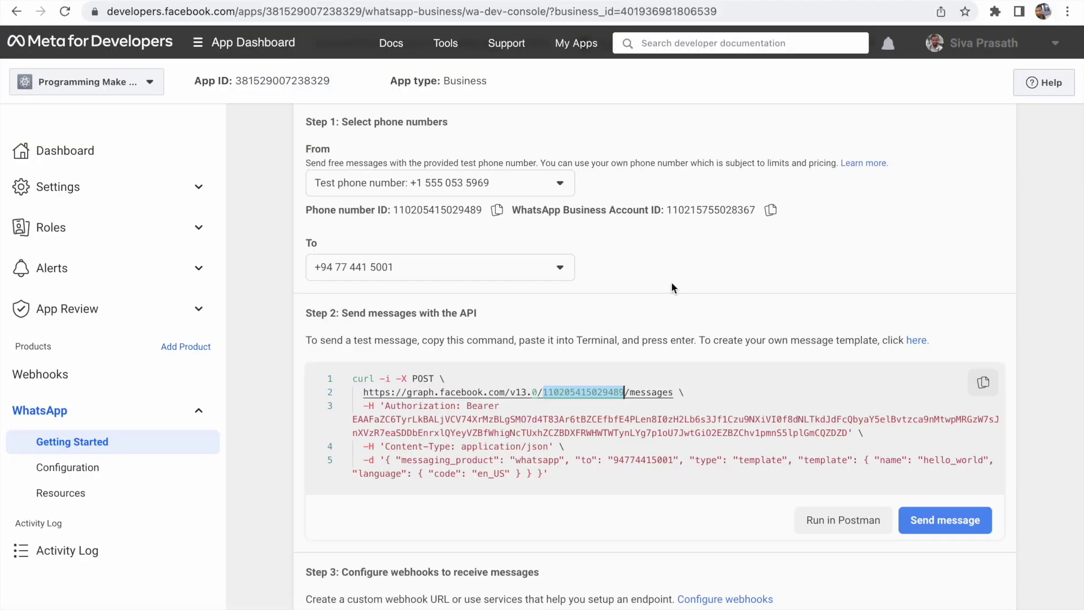
scroll(671, 322, up, 3)
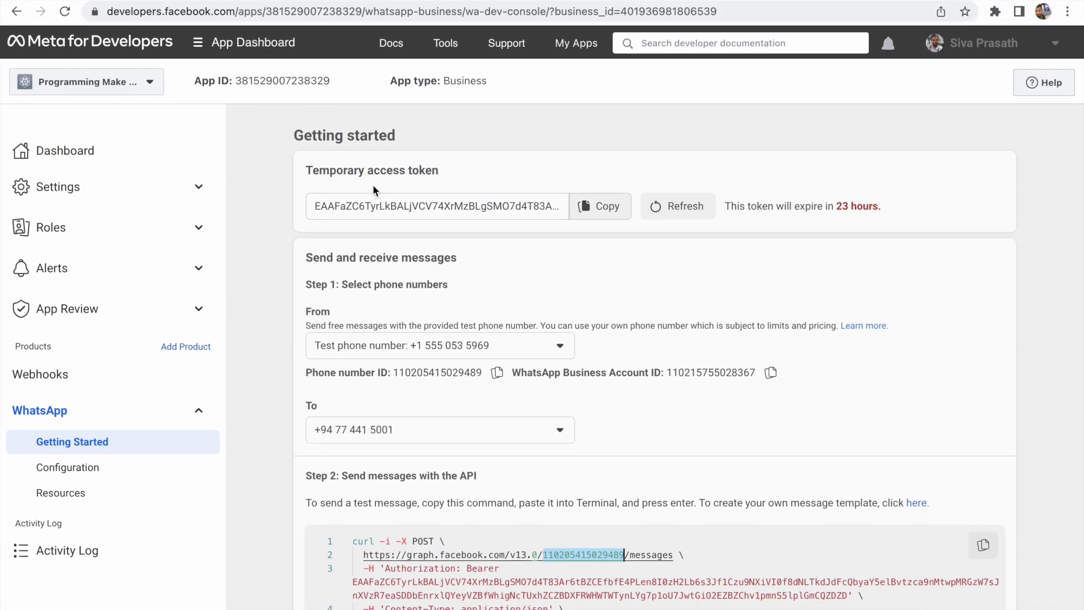
drag(885, 205, 834, 206)
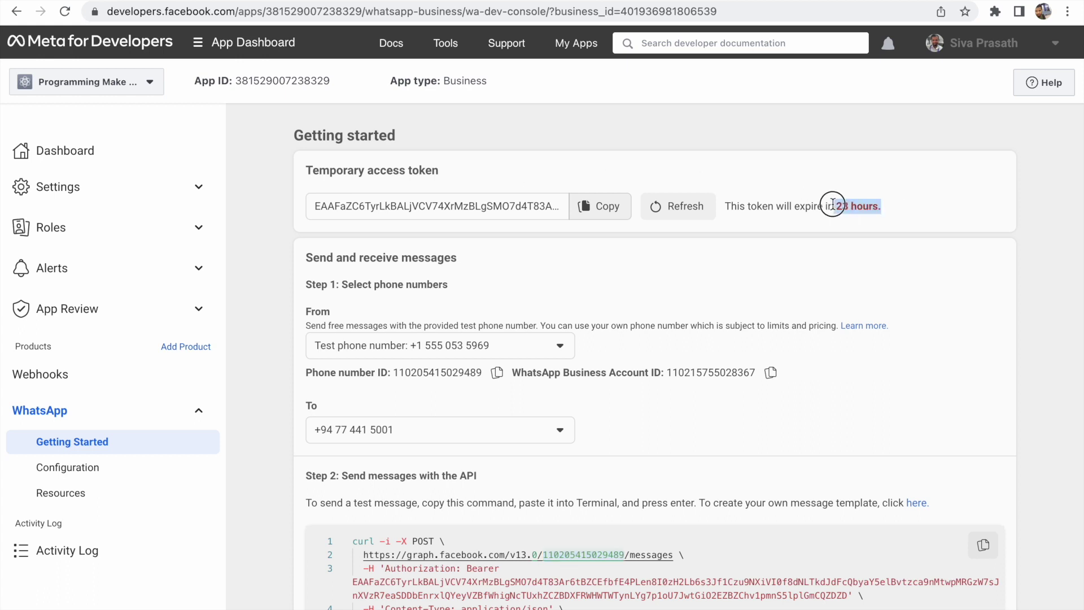
click(942, 218)
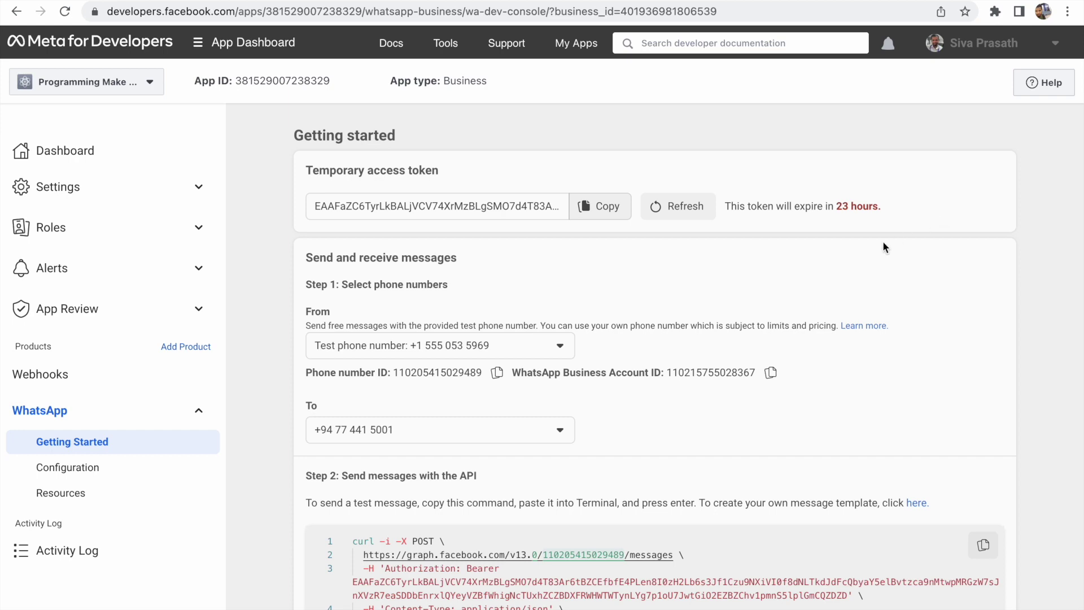
click(913, 1)
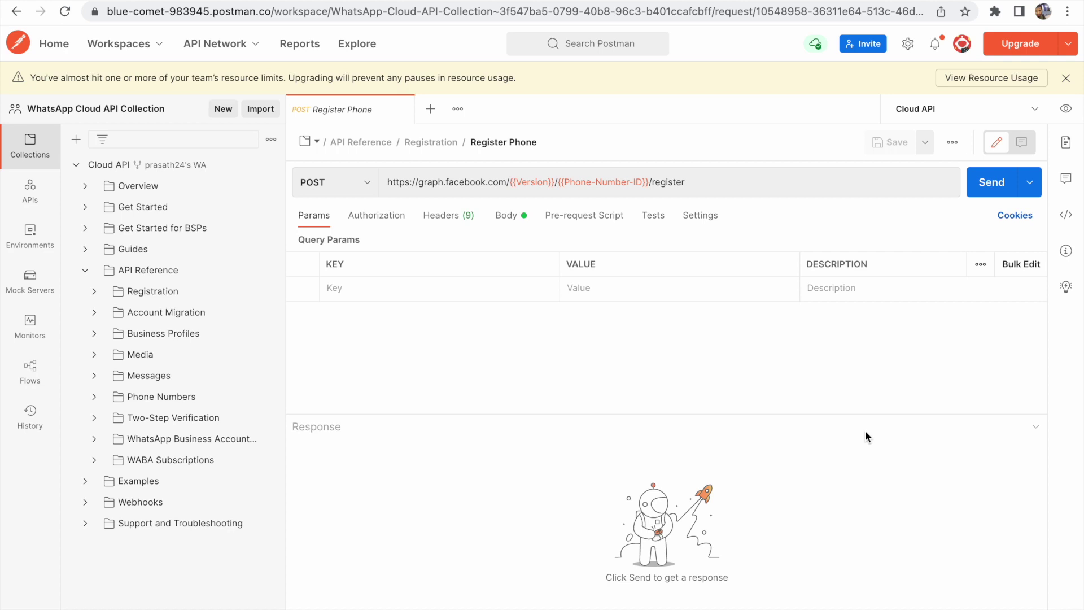
click(590, 1)
Open the Cloud API Error Codes documentation in a new tab
scroll(620, 213, down, 1)
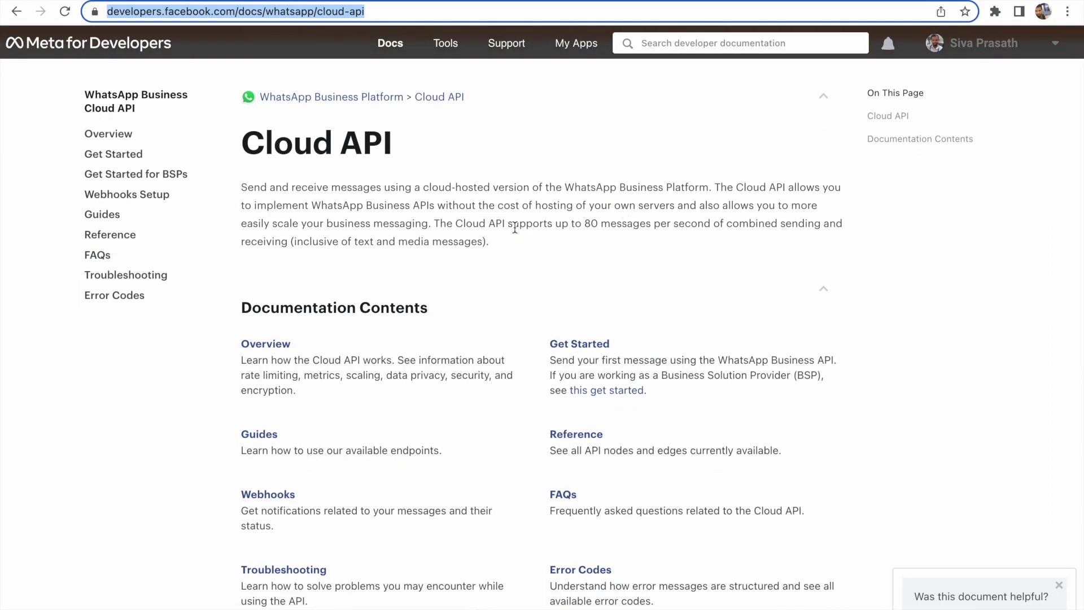
scroll(513, 225, down, 1)
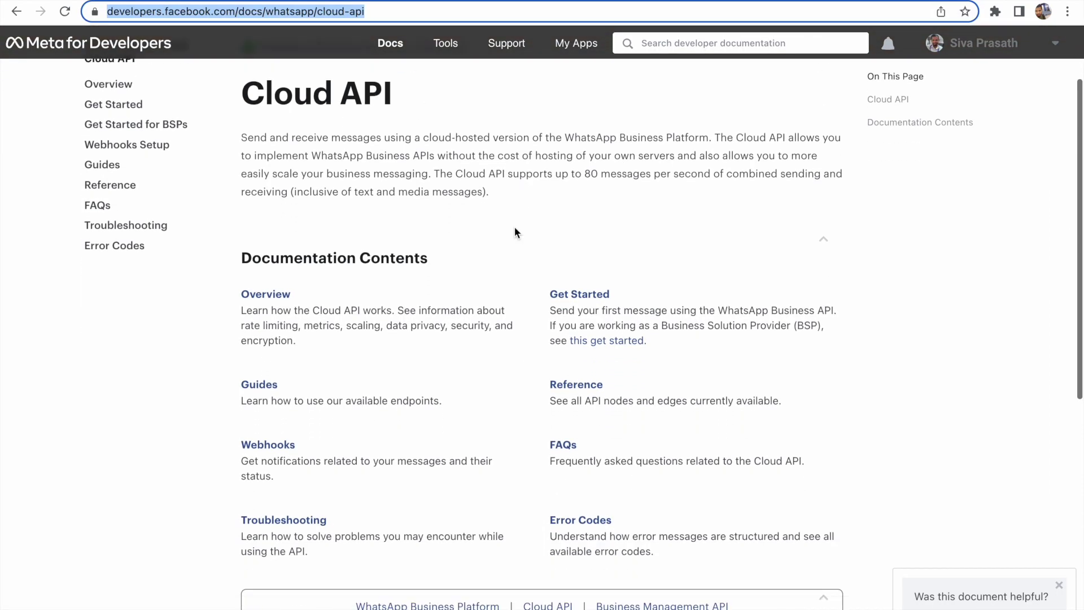
right_click(598, 518)
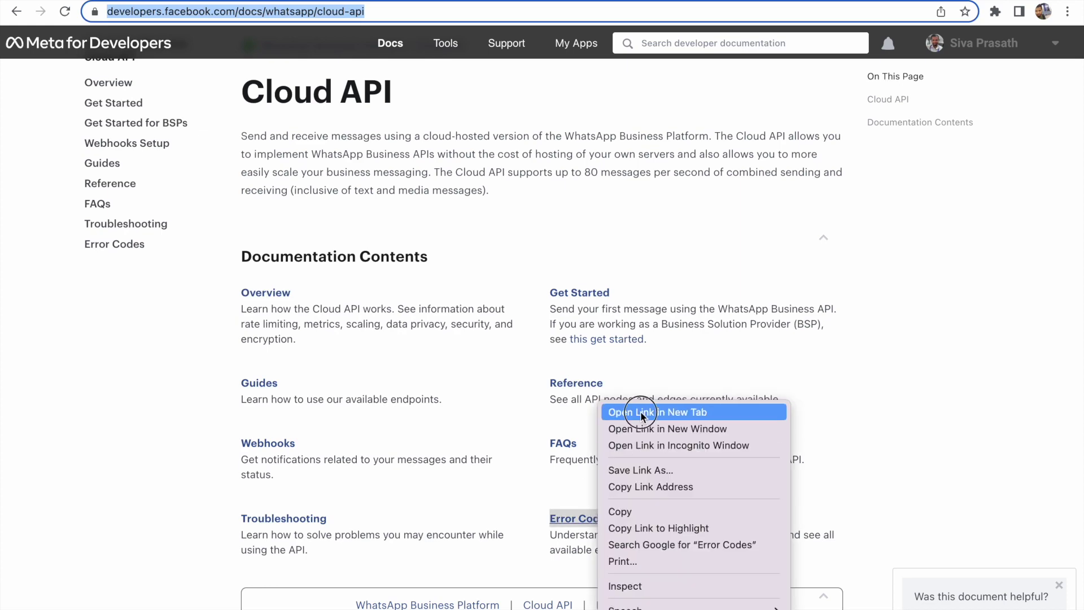
click(641, 411)
key(ctrl+v)
key(Return)
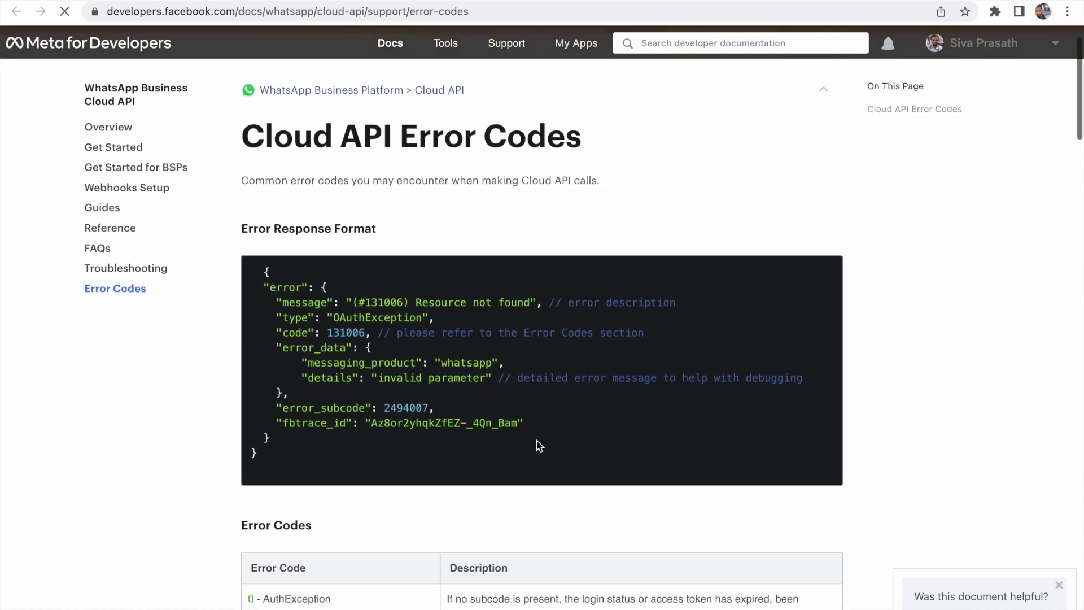
Find error code 100 and highlight its 'Parameter is invalid' description
scroll(536, 441, down, 5)
scroll(536, 439, down, 5)
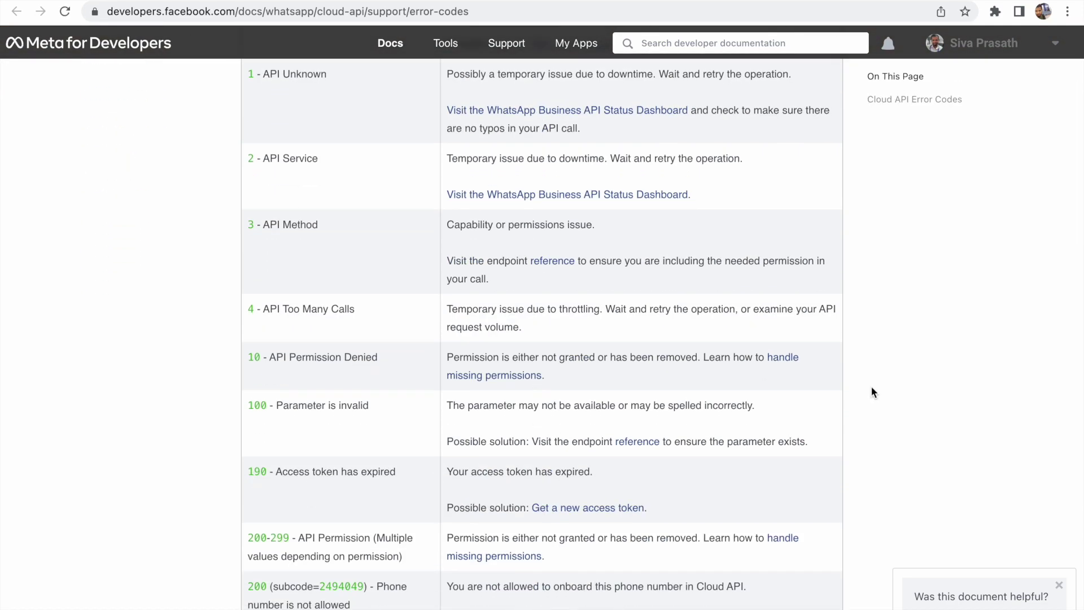
key(ctrl+f)
text(100)
key(Return)
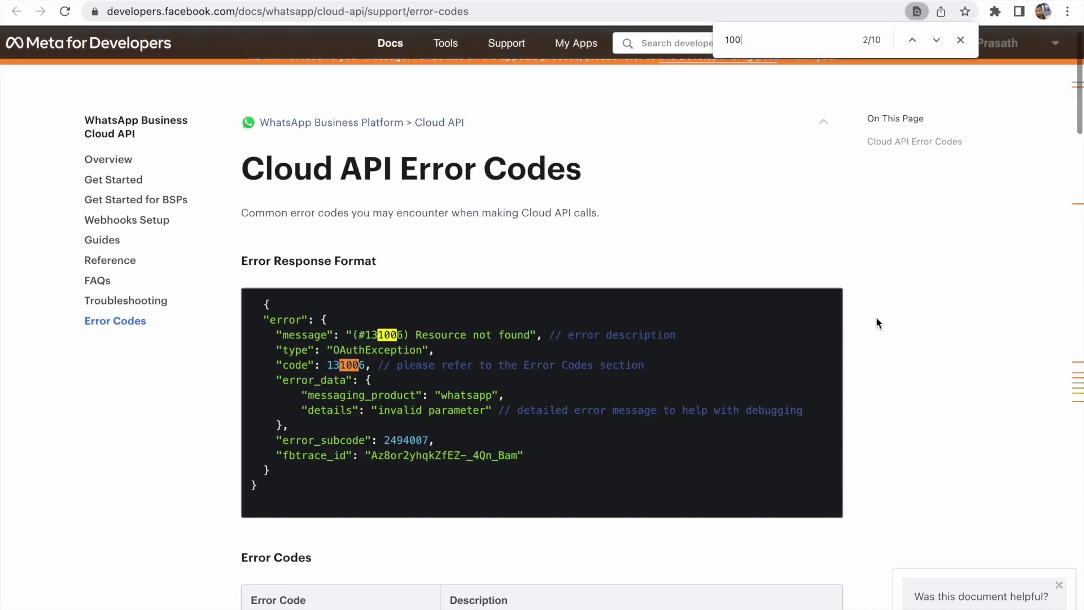
key(Return)
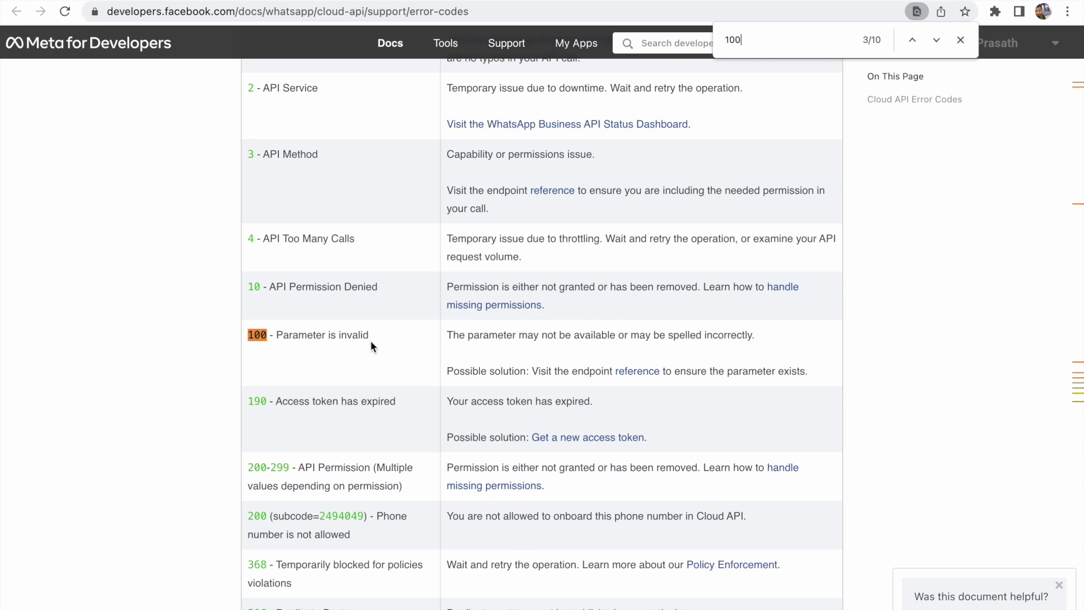
drag(370, 334, 276, 331)
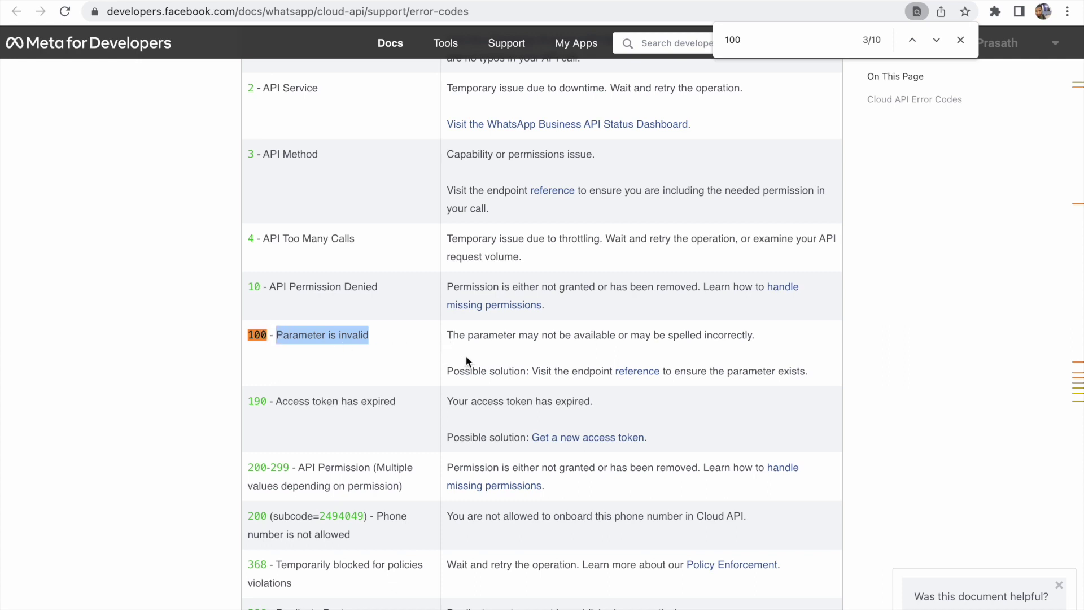
Highlight the 190 'Access token has expired' entry and return to Postman
scroll(341, 404, down, 2)
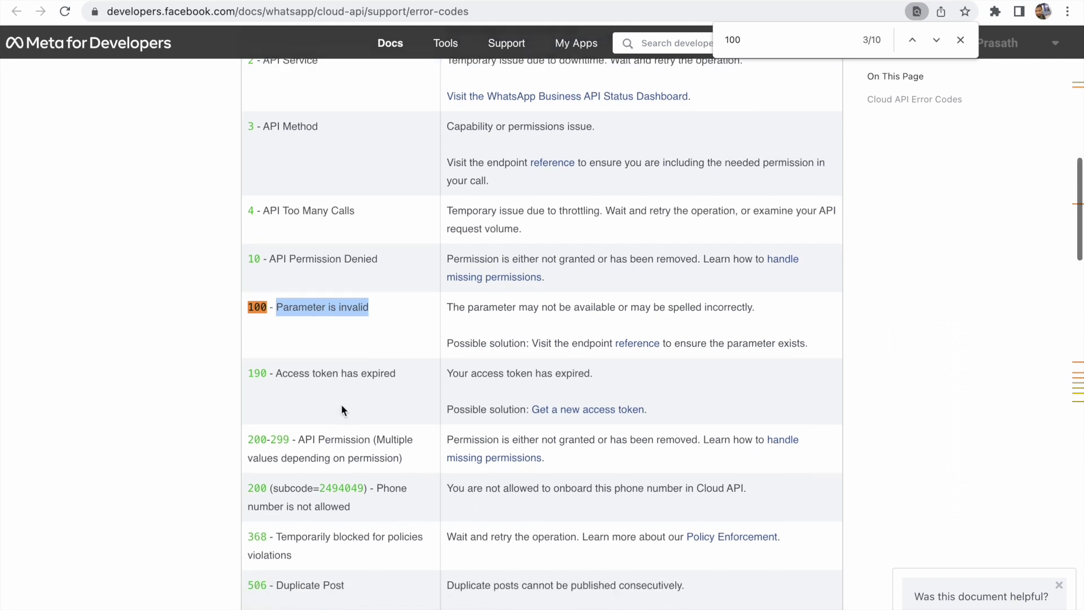
scroll(341, 404, down, 1)
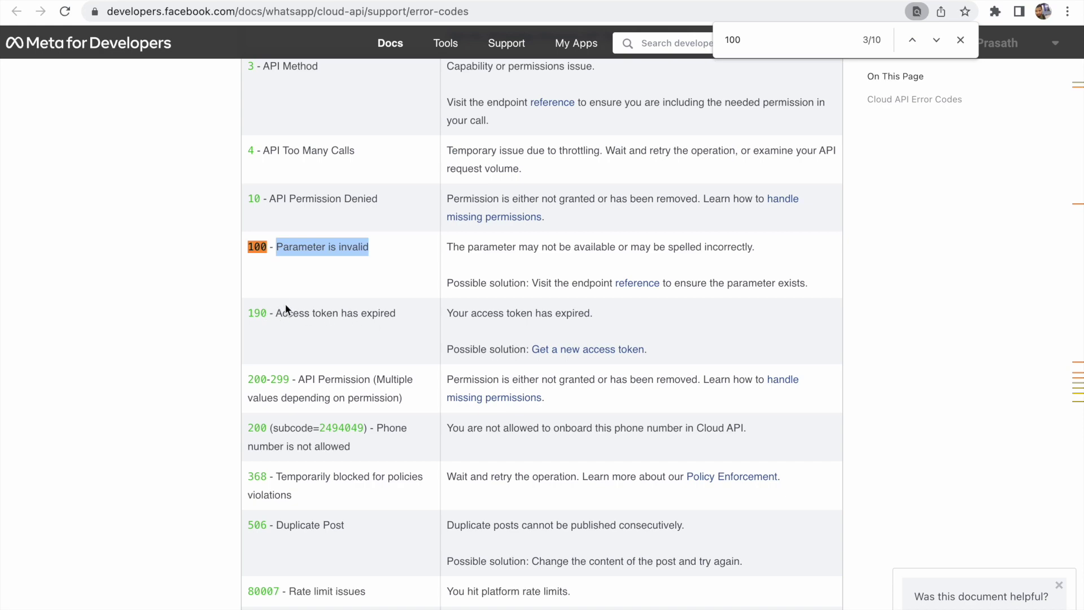
drag(249, 310, 429, 312)
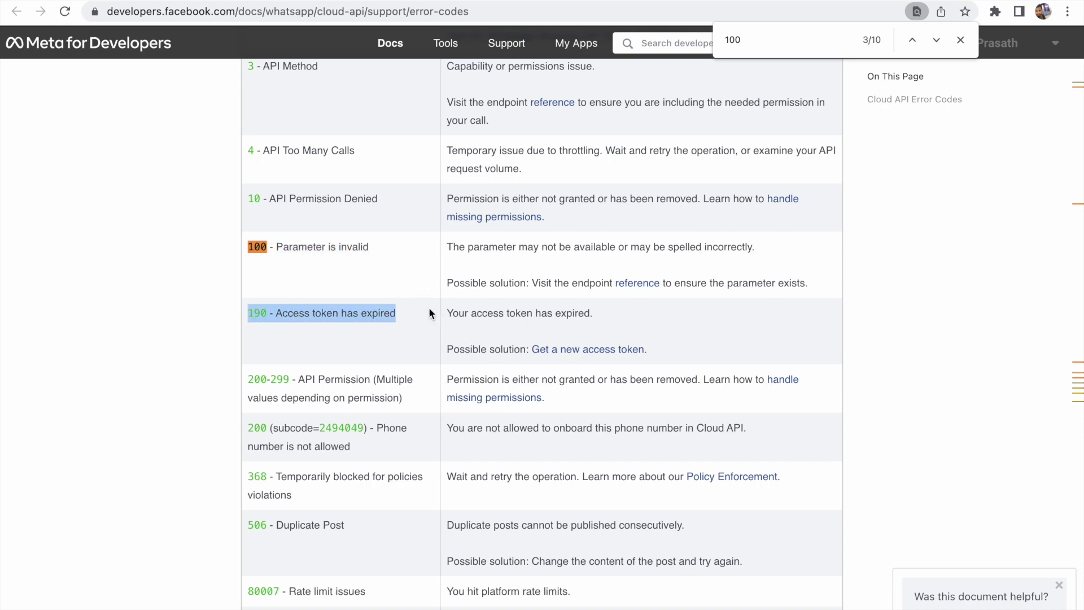
key(ctrl+Tab)
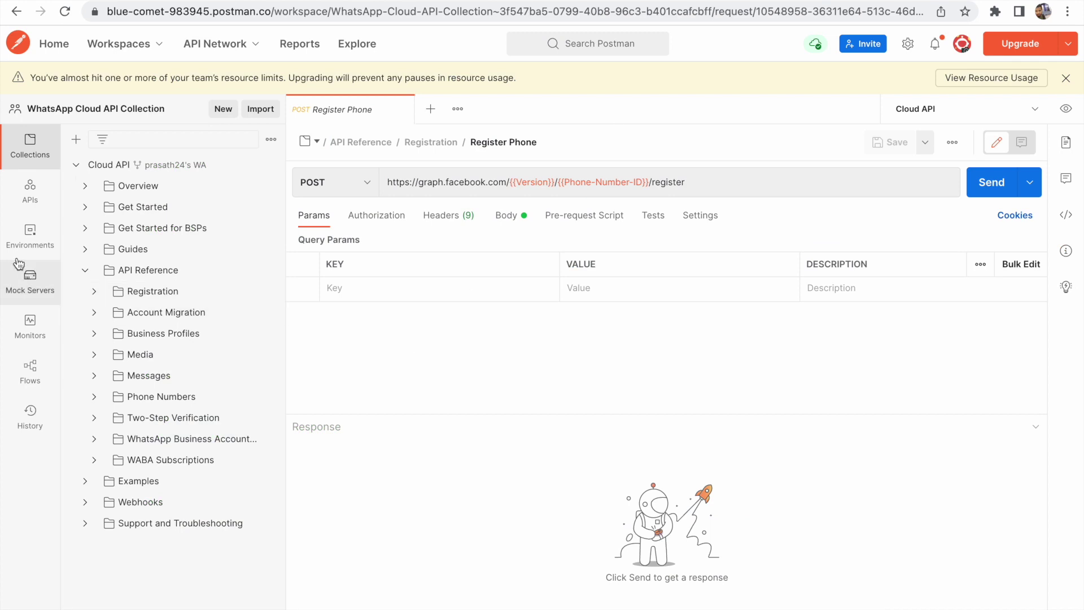
View the Cloud API environment's full User-Access-Token initial and current values
click(28, 240)
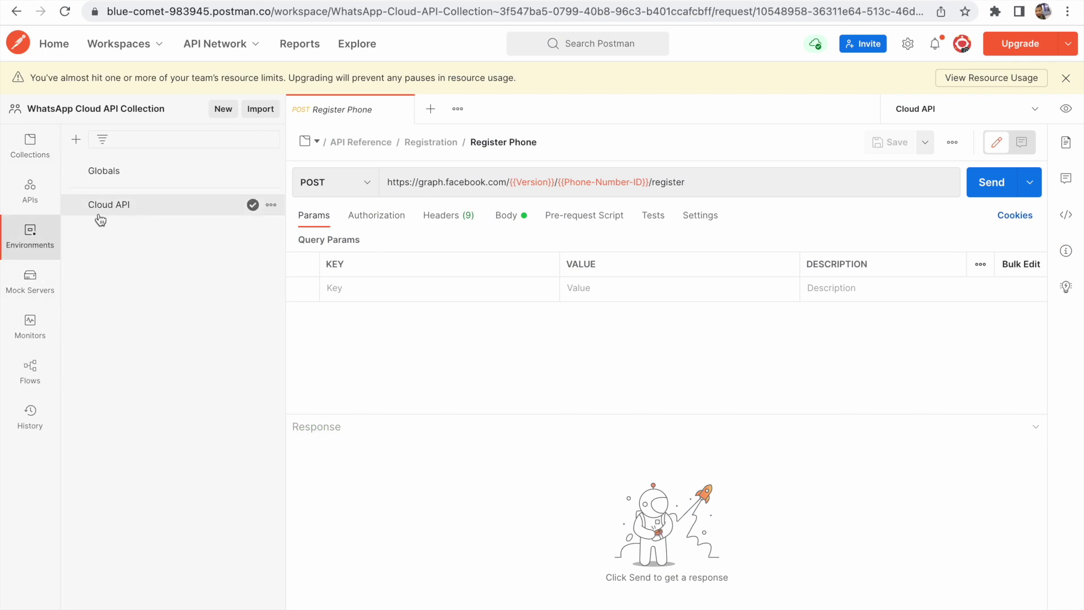
click(115, 205)
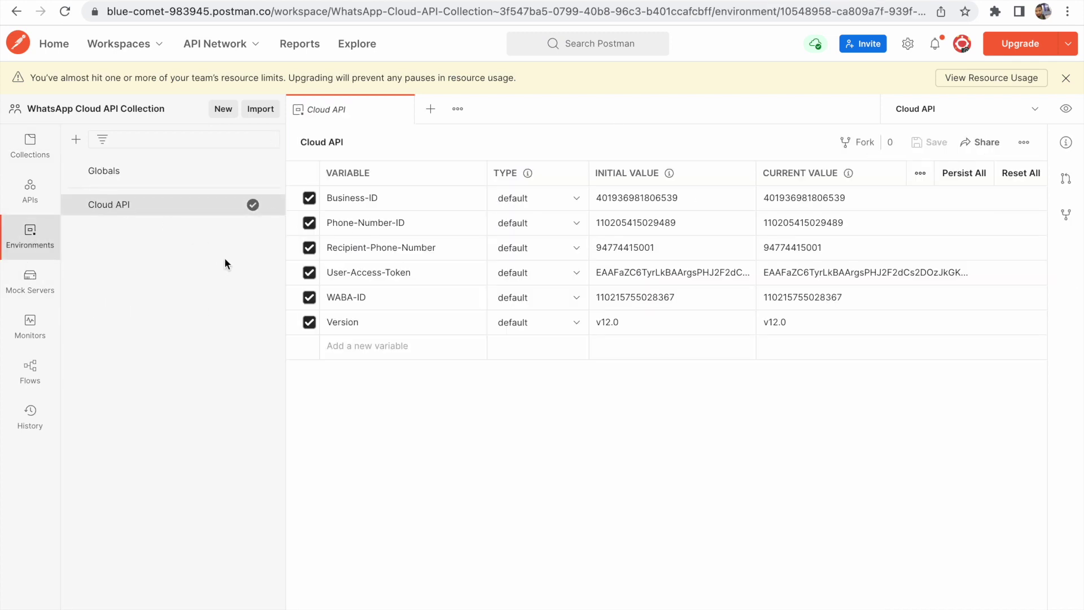
click(614, 271)
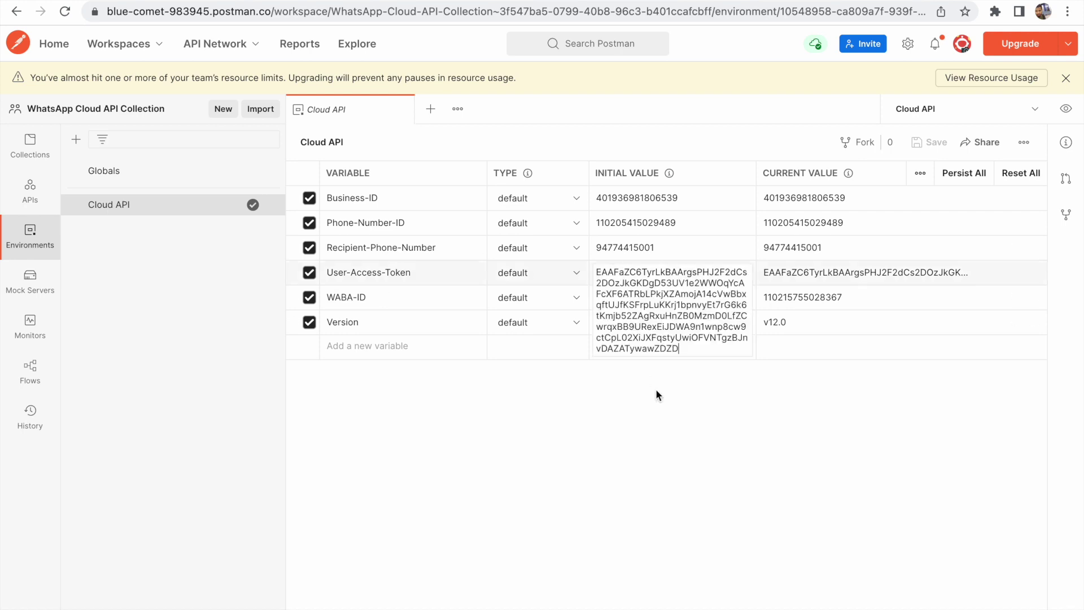
click(772, 277)
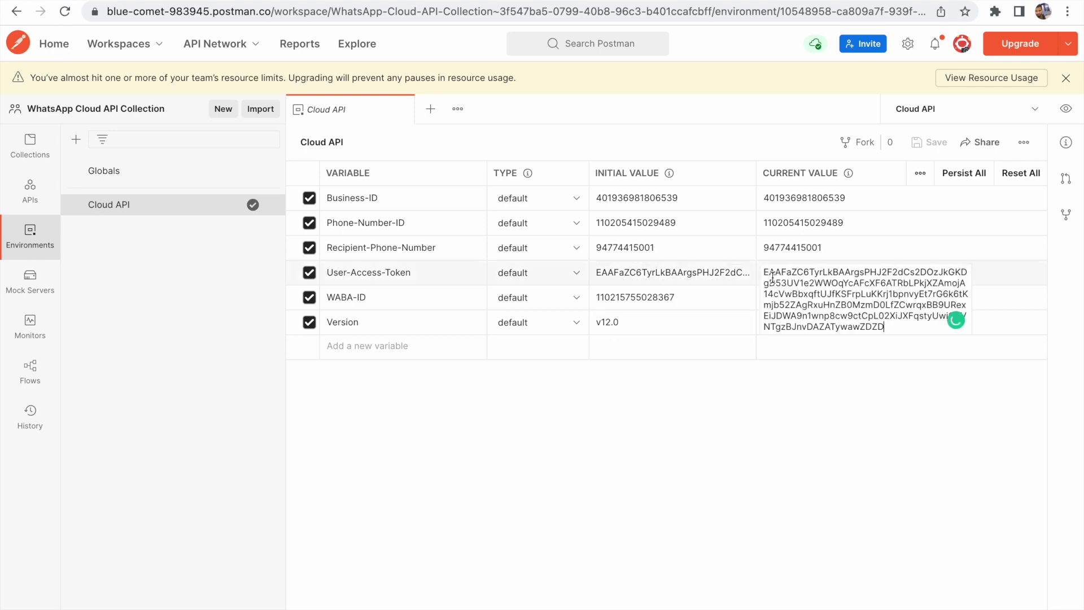
Copy the temporary access token from Meta and update the User-Access-Token current value
click(633, 1)
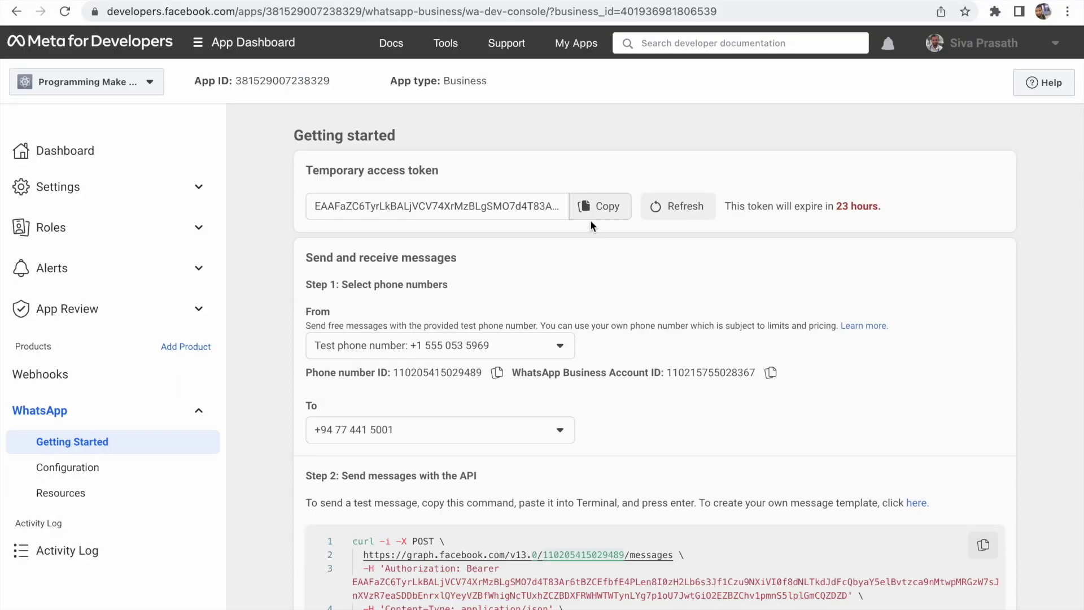
click(591, 225)
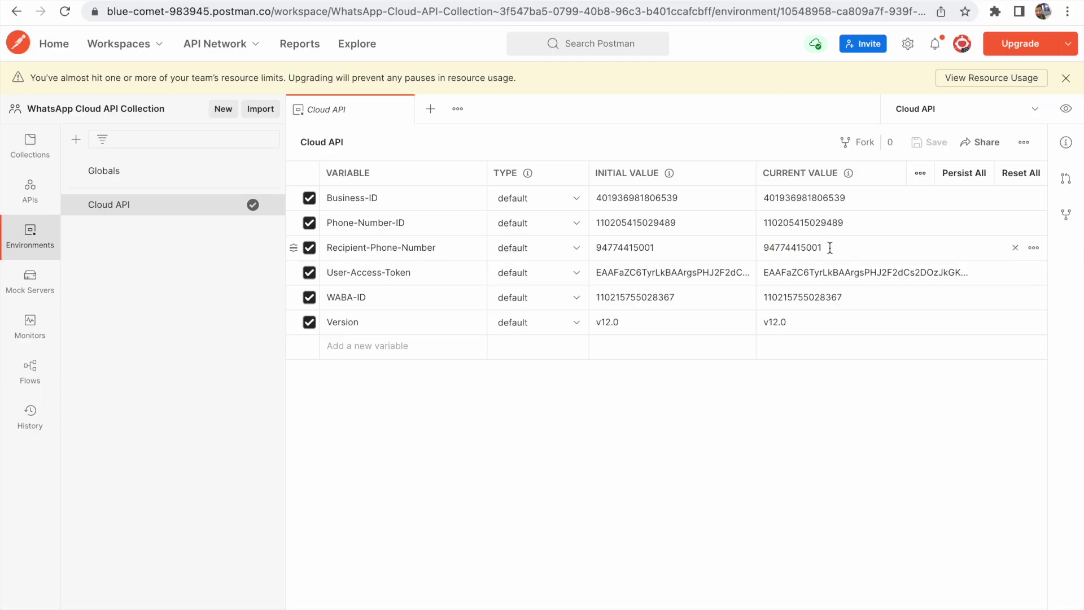
click(950, 271)
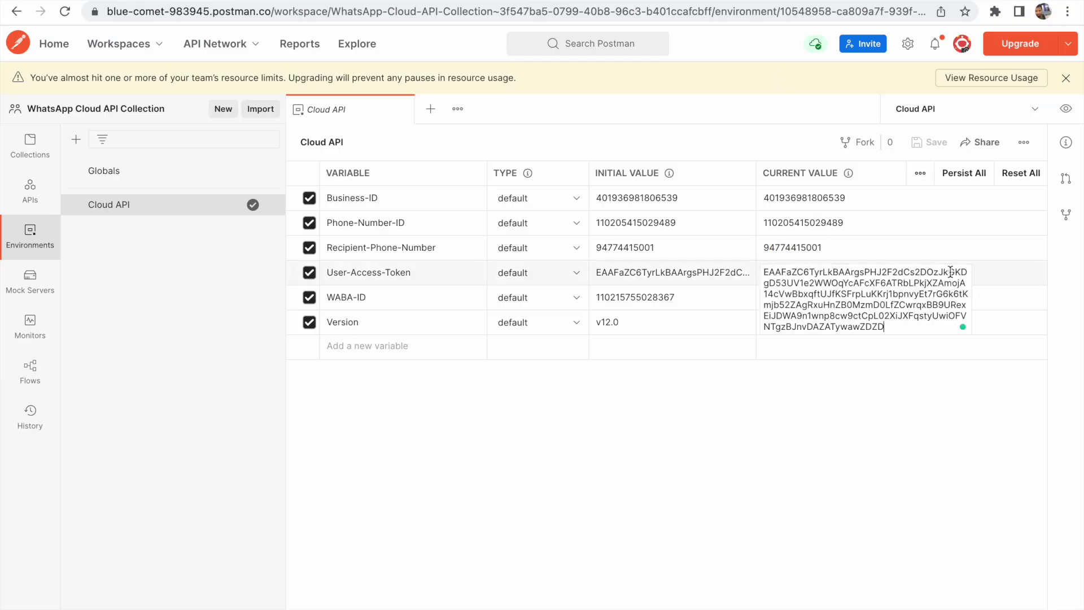
click(872, 454)
click(30, 146)
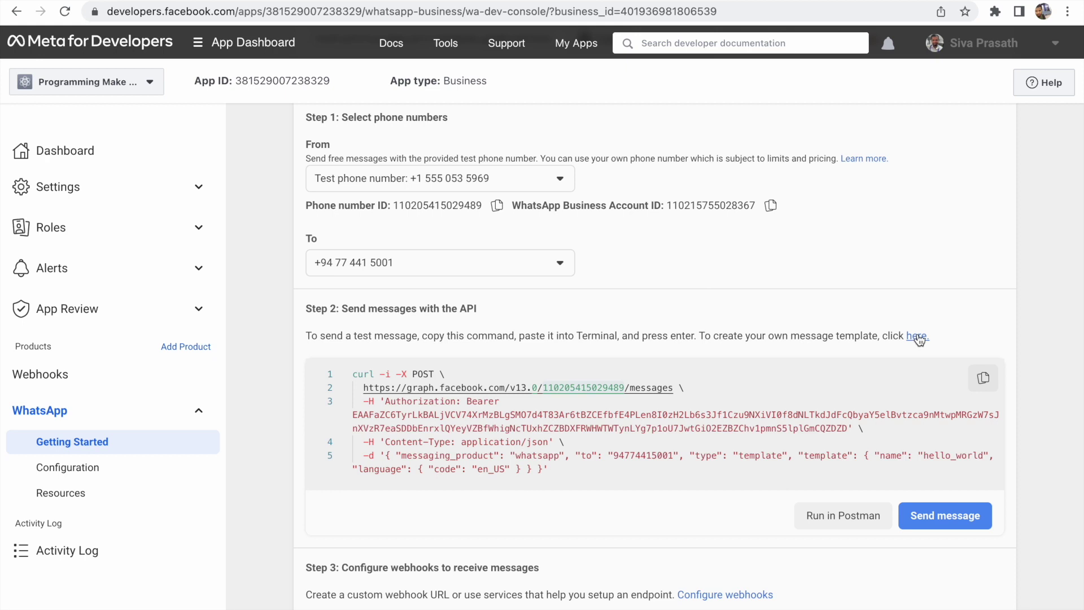
Open the Step 2 template creation 'here' link in a new tab
right_click(919, 339)
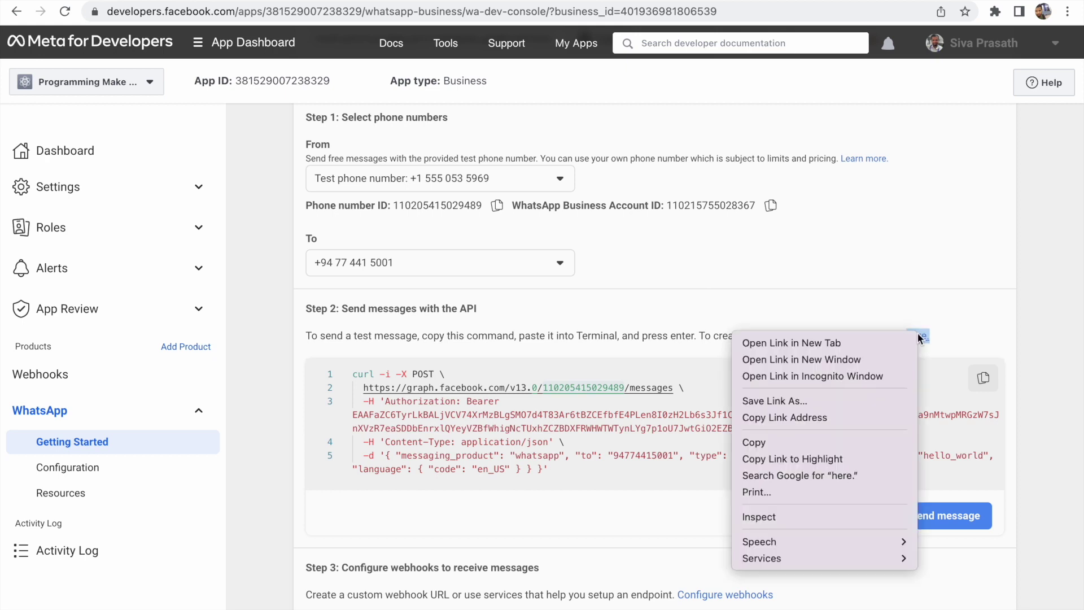
click(878, 346)
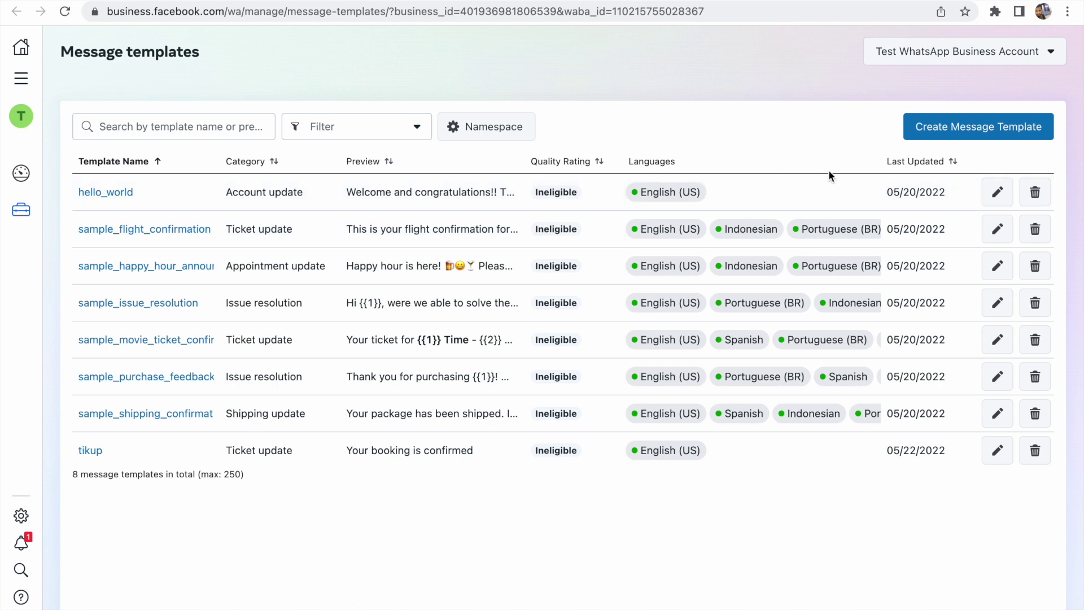
Start a new message template from the Message templates list
click(977, 133)
Set the template category to Ticket update and name it bus_booking_ticket_msg
scroll(637, 348, down, 1)
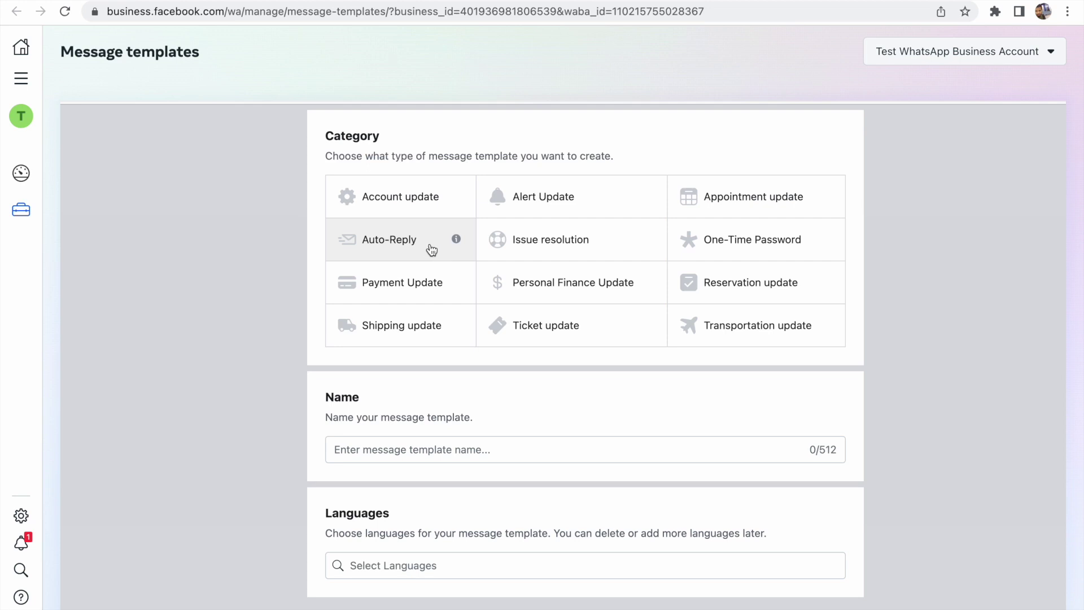
mouse_move(457, 239)
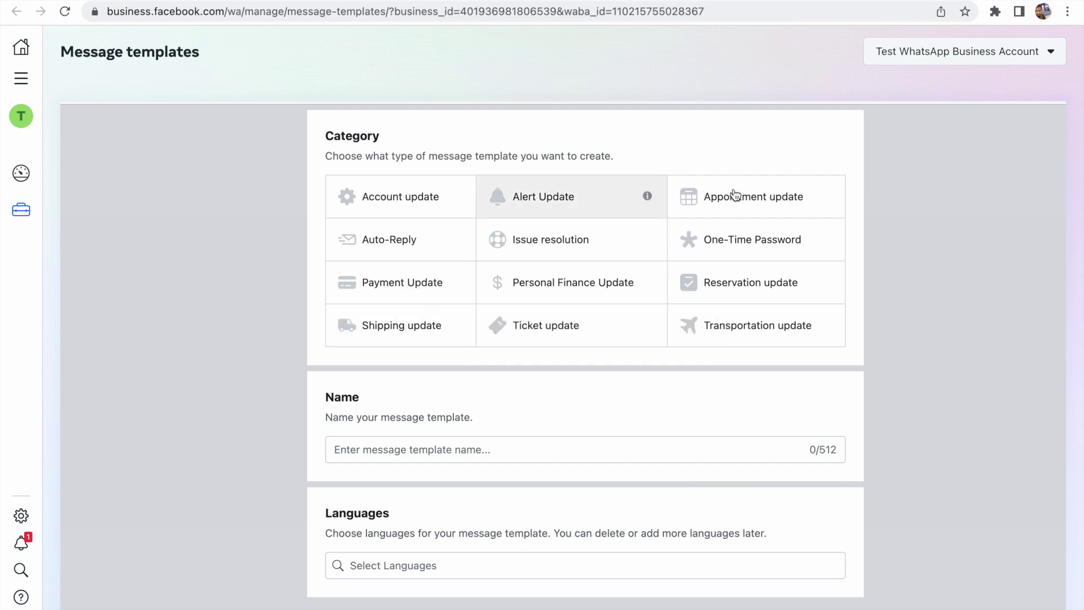
click(609, 326)
scroll(619, 360, down, 1)
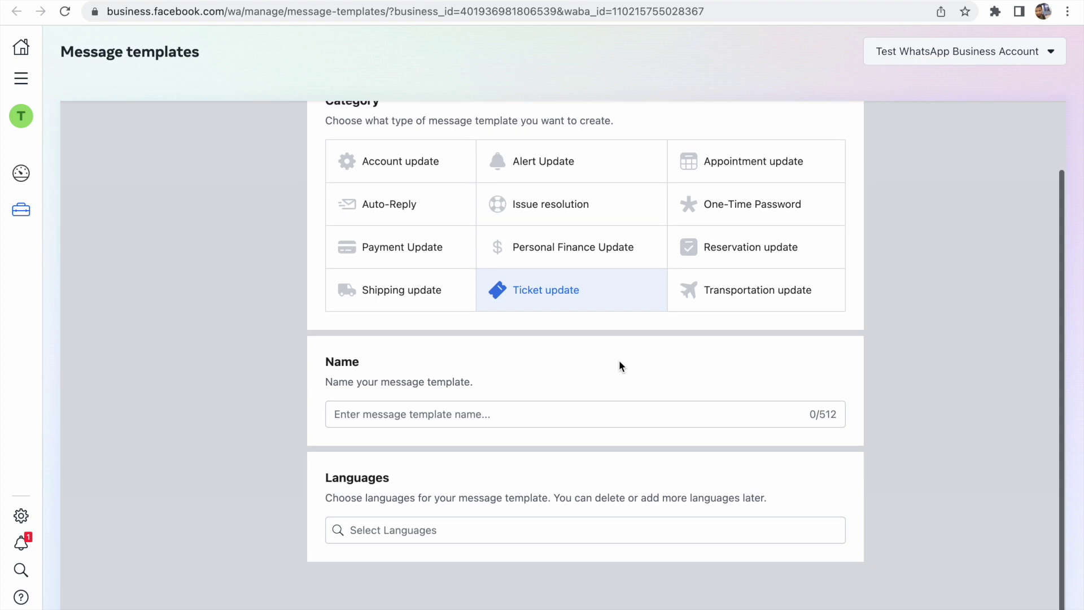
click(534, 408)
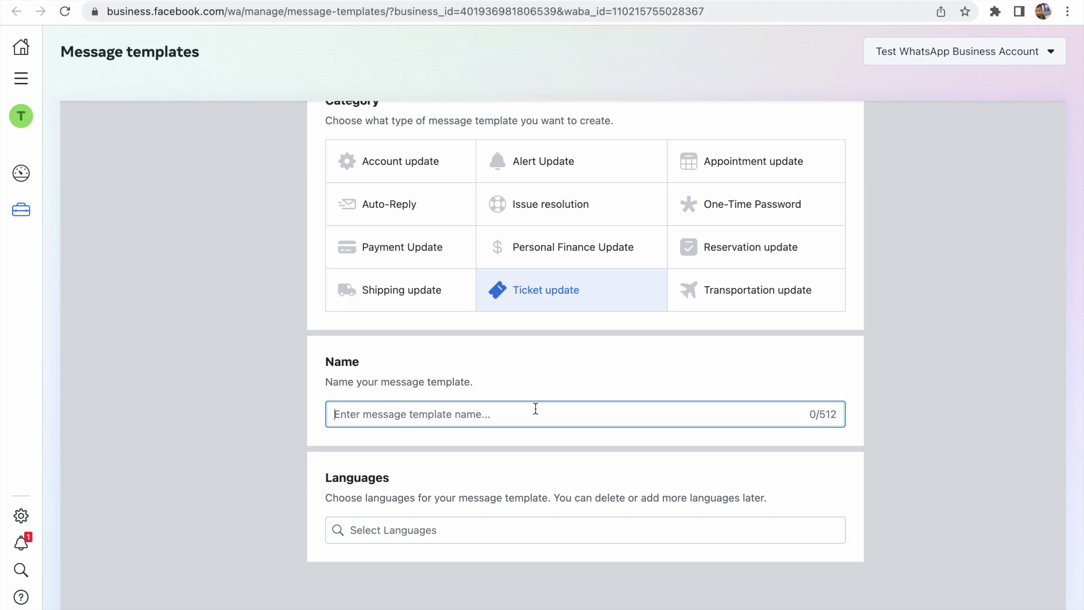
text(bus_booking)
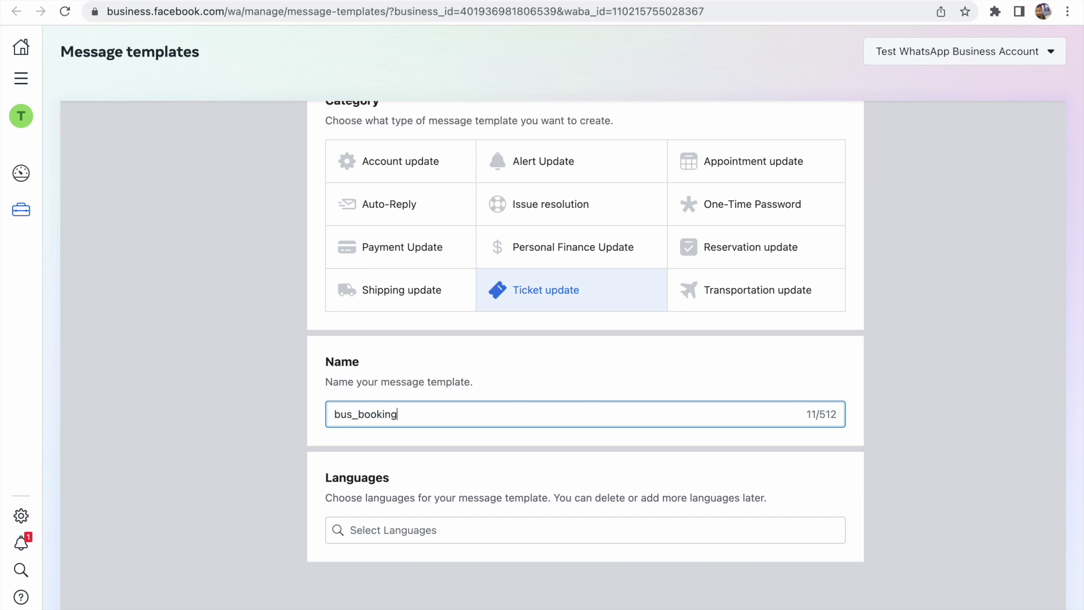
text(_ticket_msg)
Make English the template's only language, removing Arabic
click(453, 530)
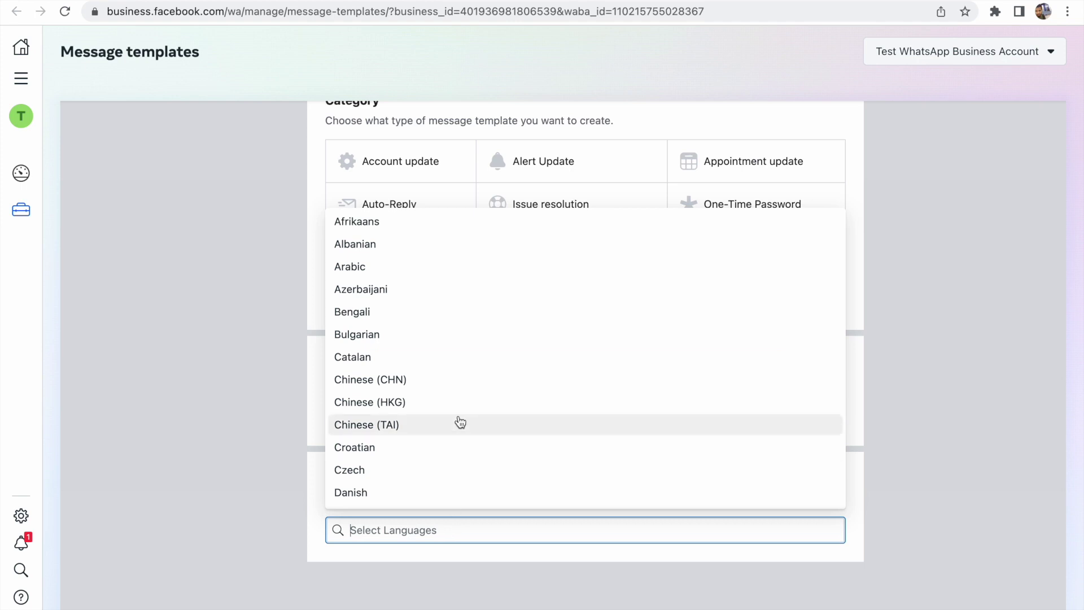
scroll(457, 419, down, 5)
scroll(460, 418, down, 1)
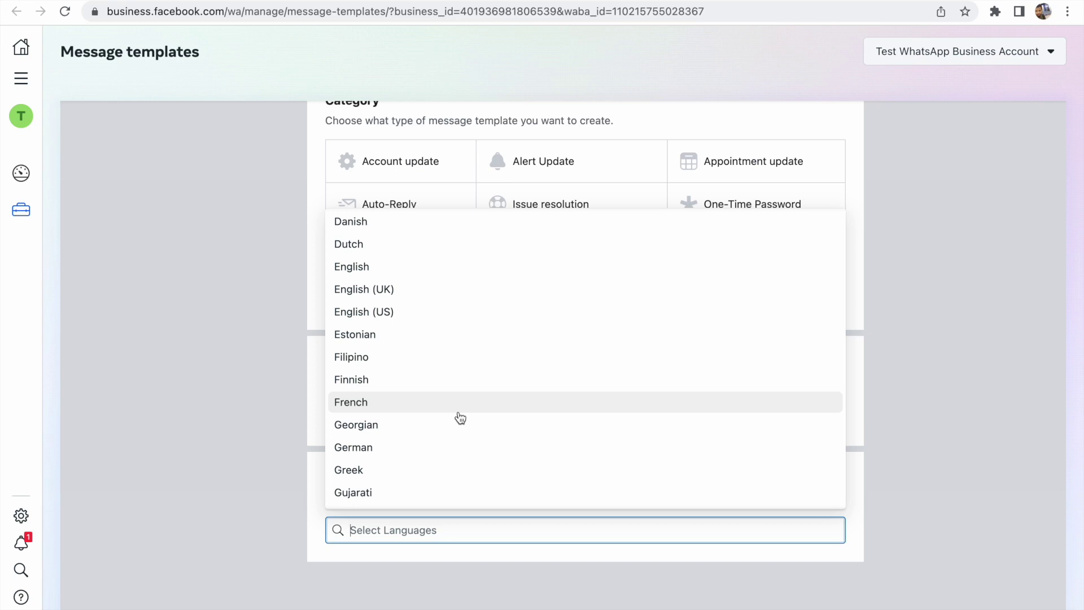
text(eng)
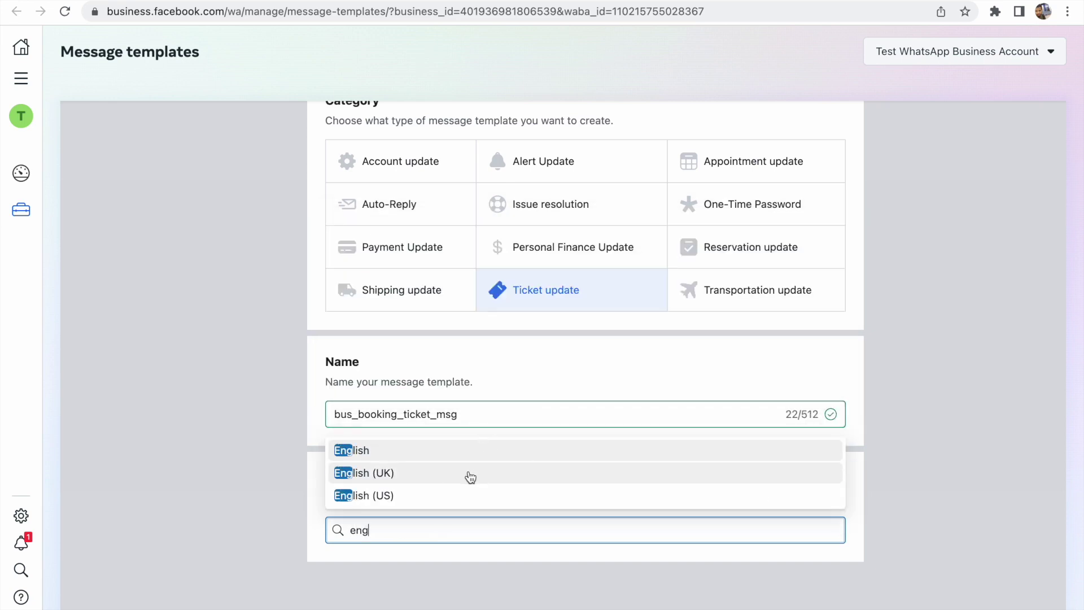
click(469, 455)
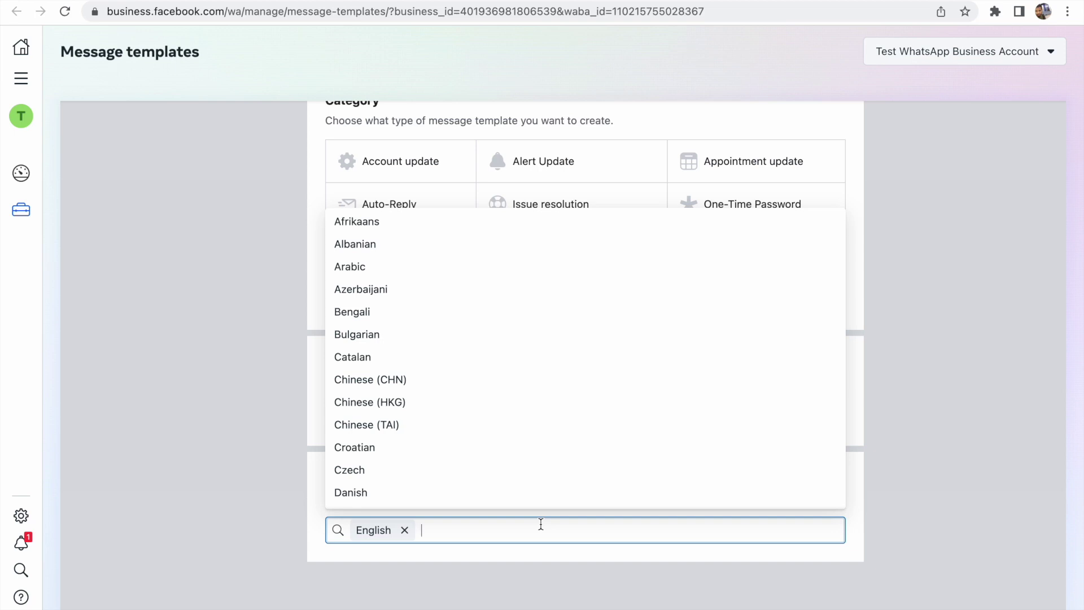
click(515, 276)
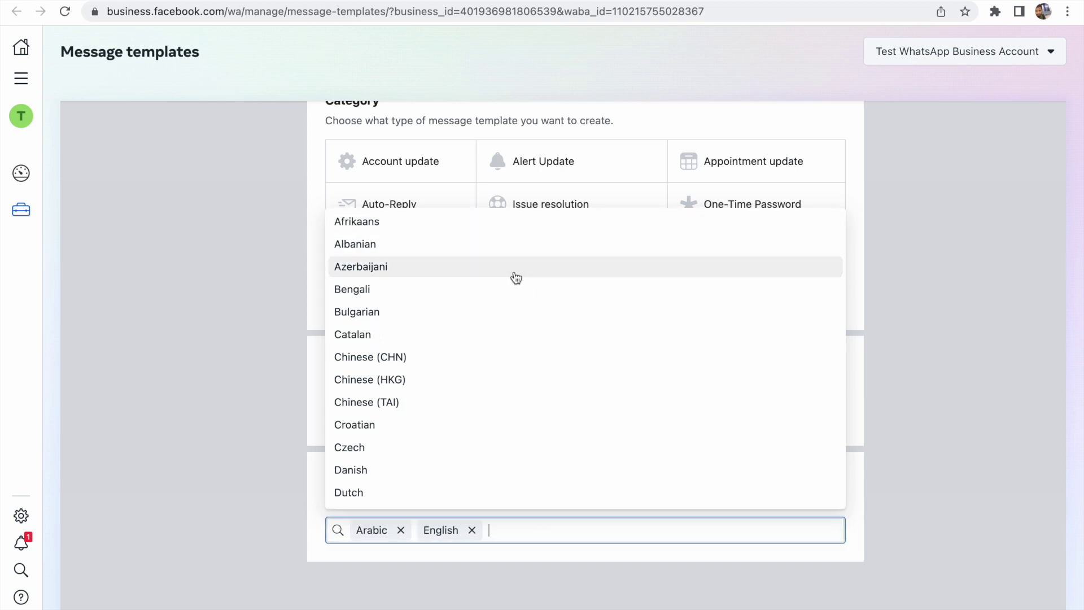
click(402, 530)
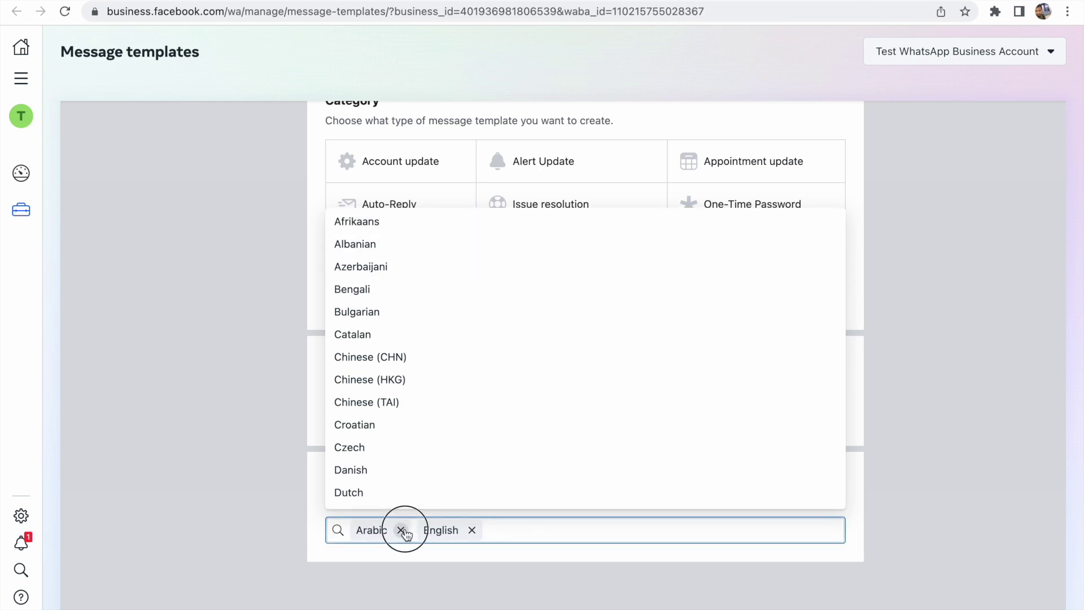
click(509, 570)
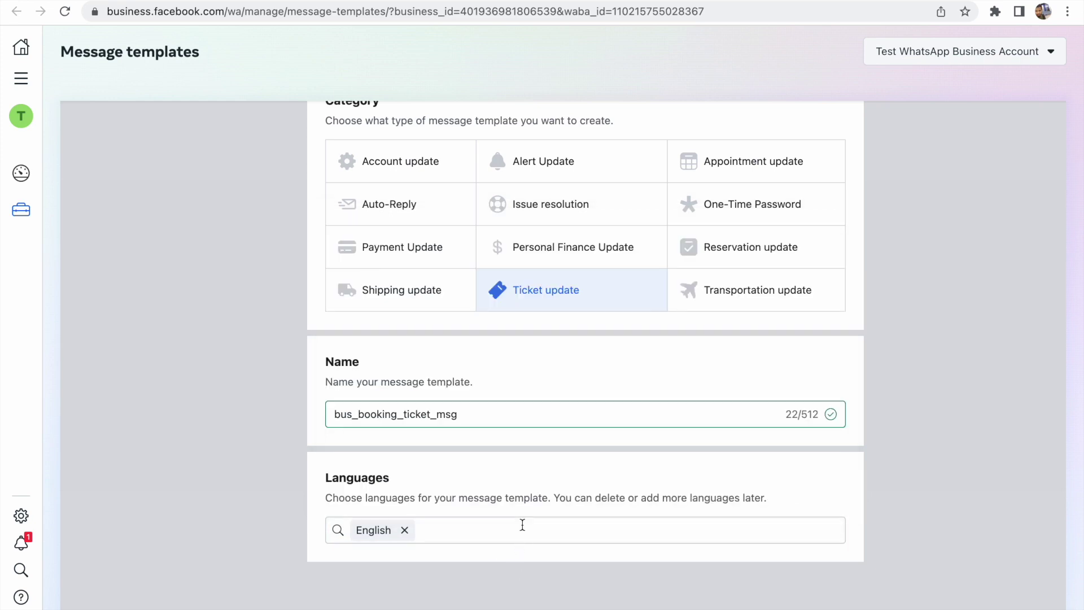
scroll(528, 490, up, 3)
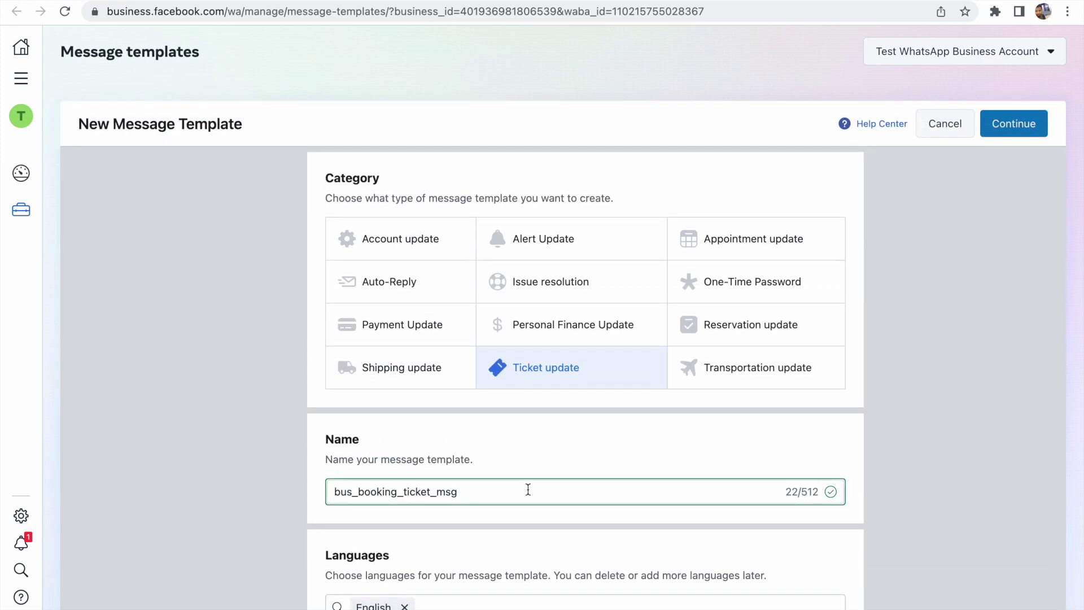
Continue to the template content and choose a Text header
click(1010, 130)
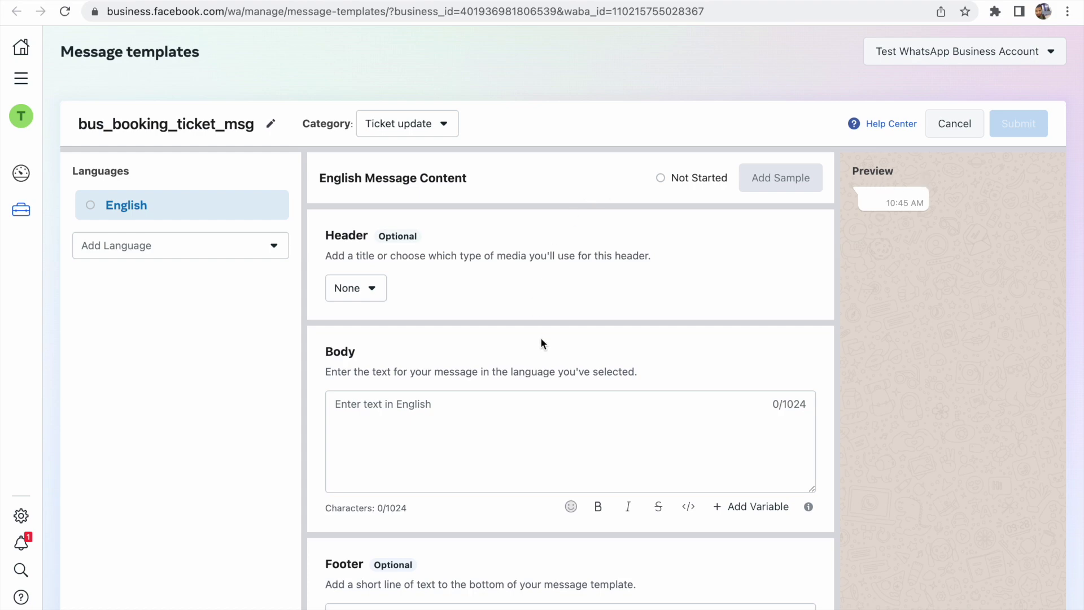
scroll(542, 341, down, 1)
scroll(542, 342, up, 1)
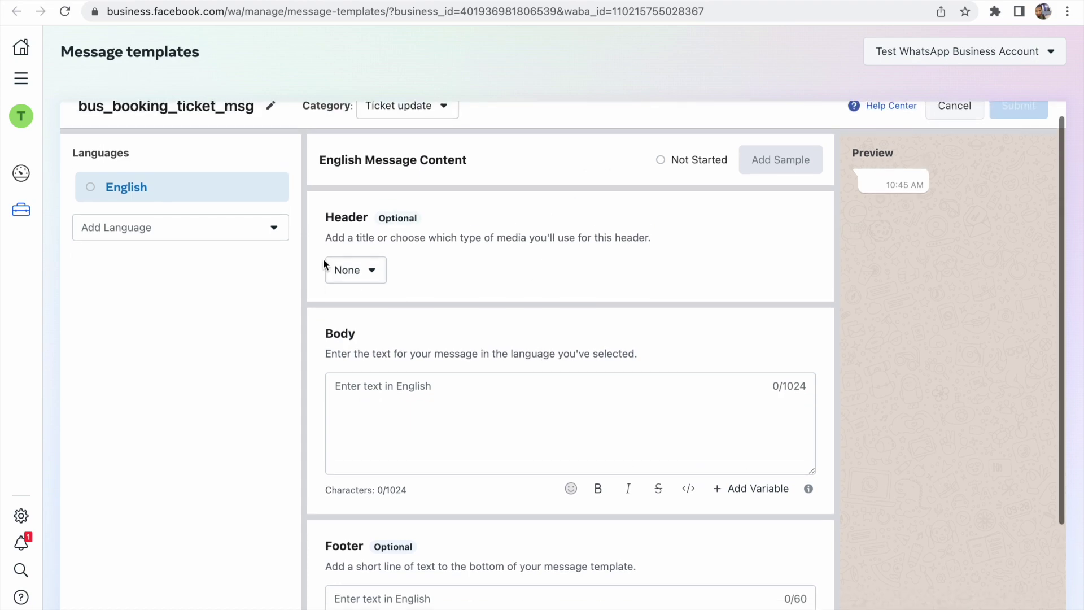
click(364, 269)
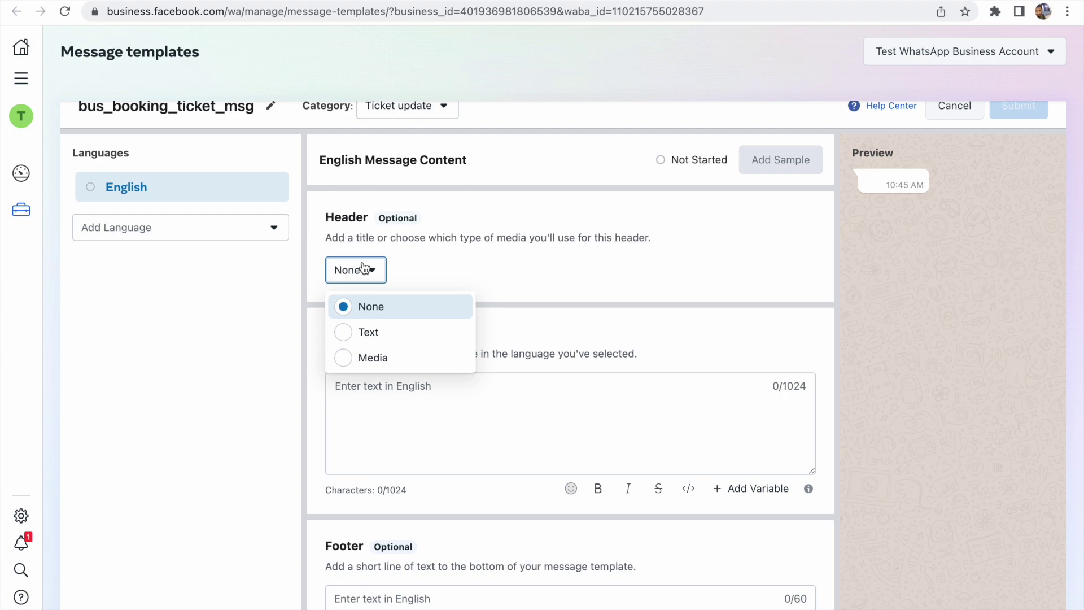
click(387, 332)
Enter 'Bus Seat Com PVT LTD' as the header text
click(427, 270)
text(Hello)
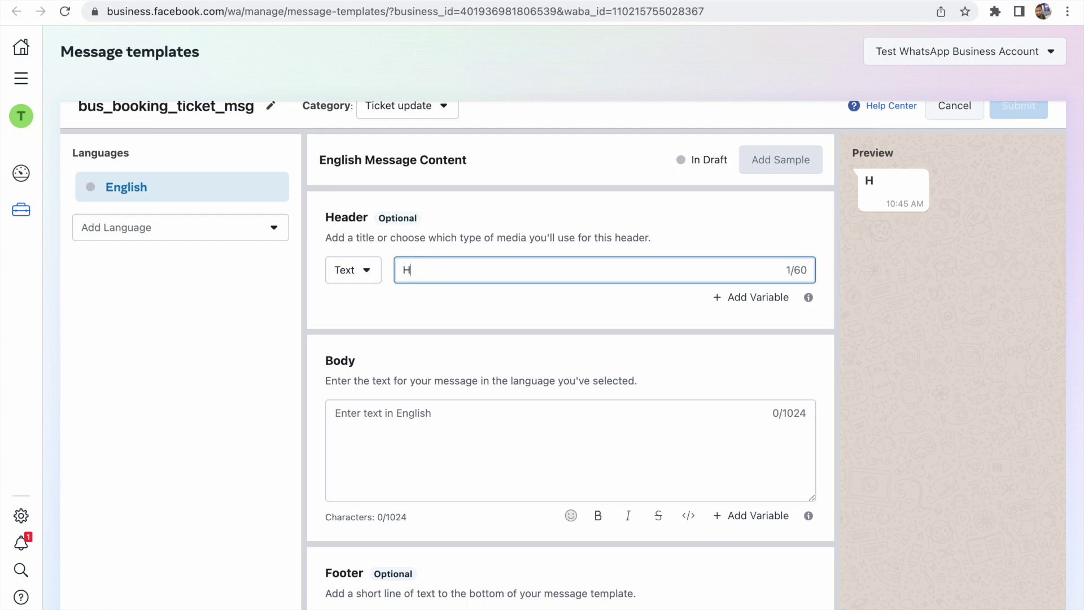
key(BackSpace)
key(BackSpace)
key(BackSpace)
key(BackSpace)
key(BackSpace)
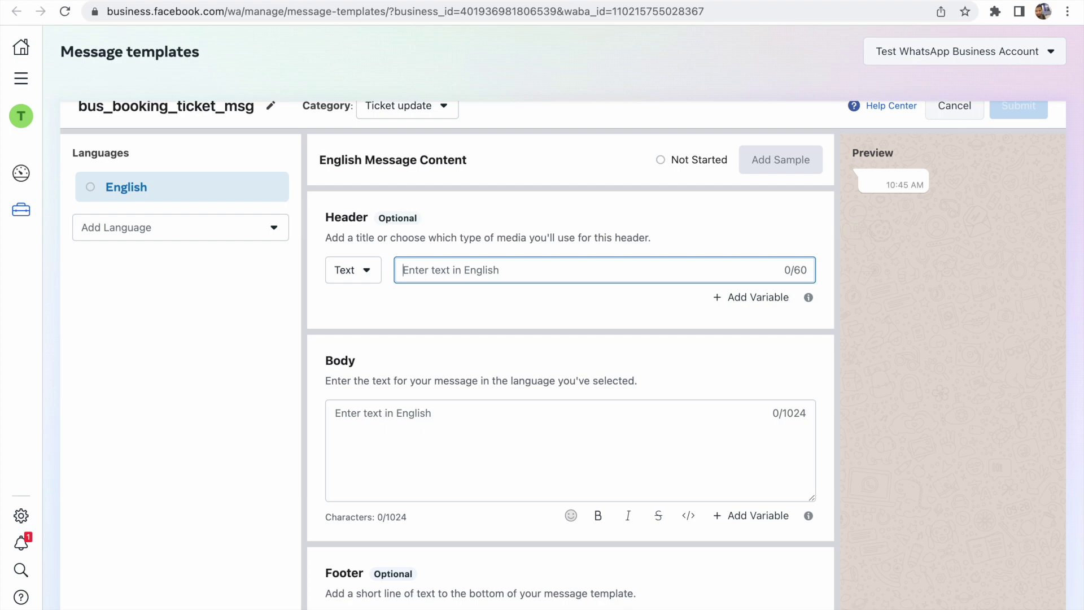
text(Bus S)
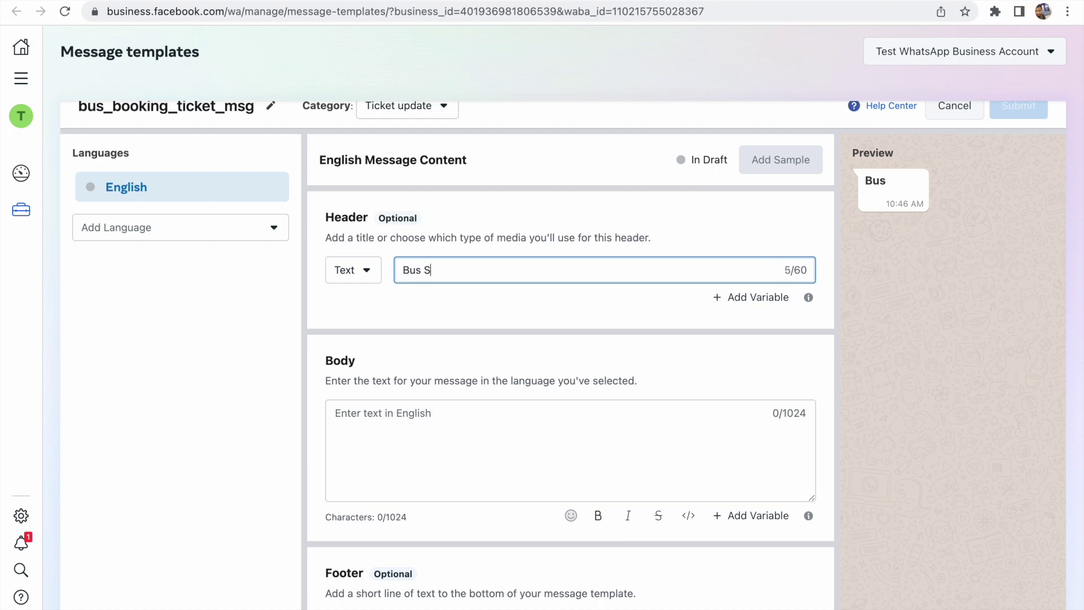
text(eat Com)
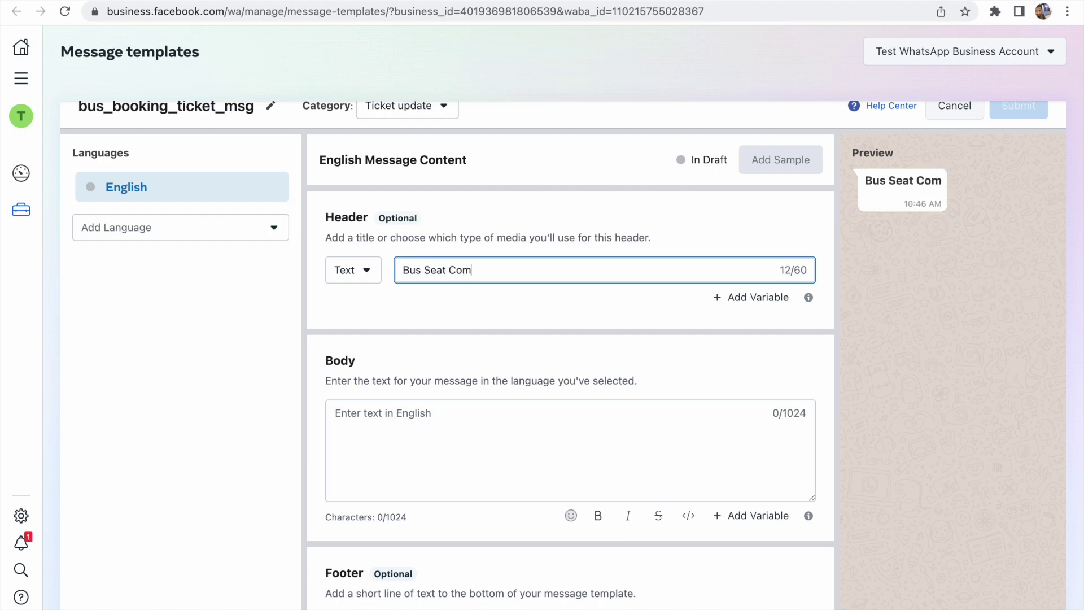
text(P)
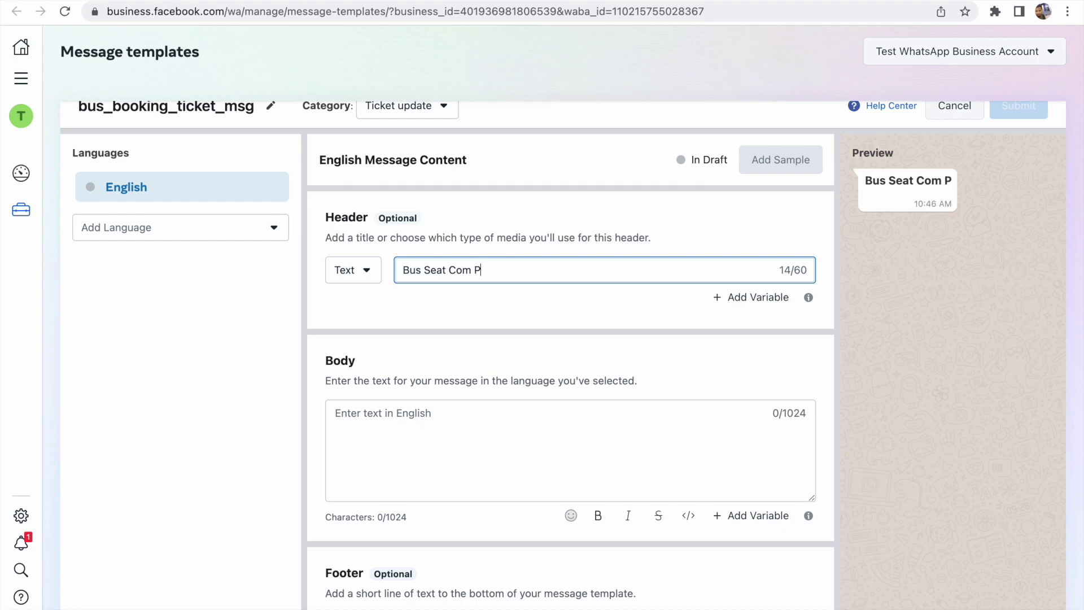
text(VT LTD)
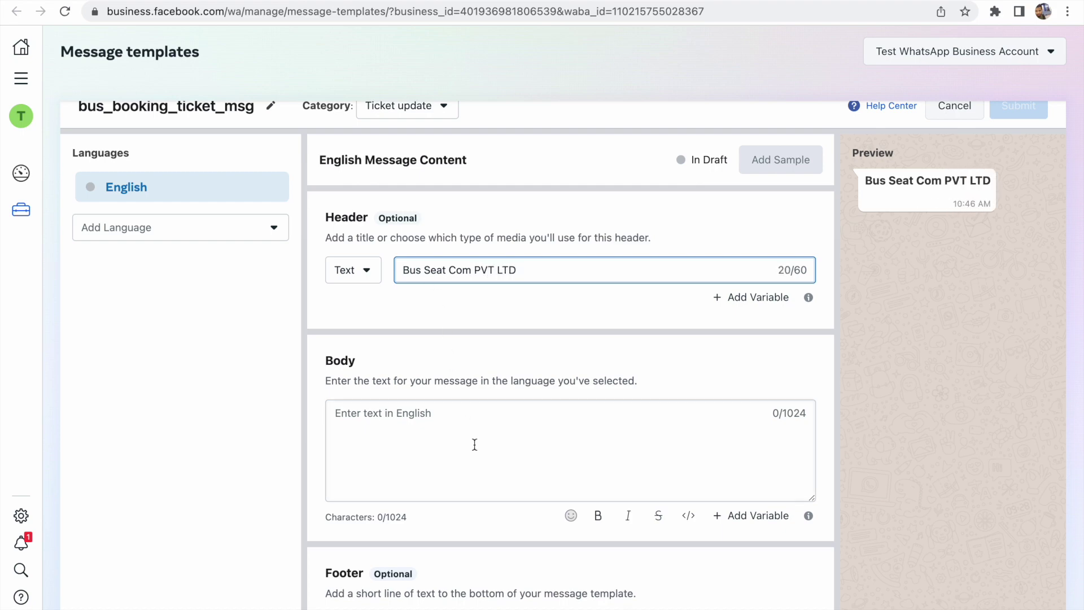
scroll(474, 445, down, 2)
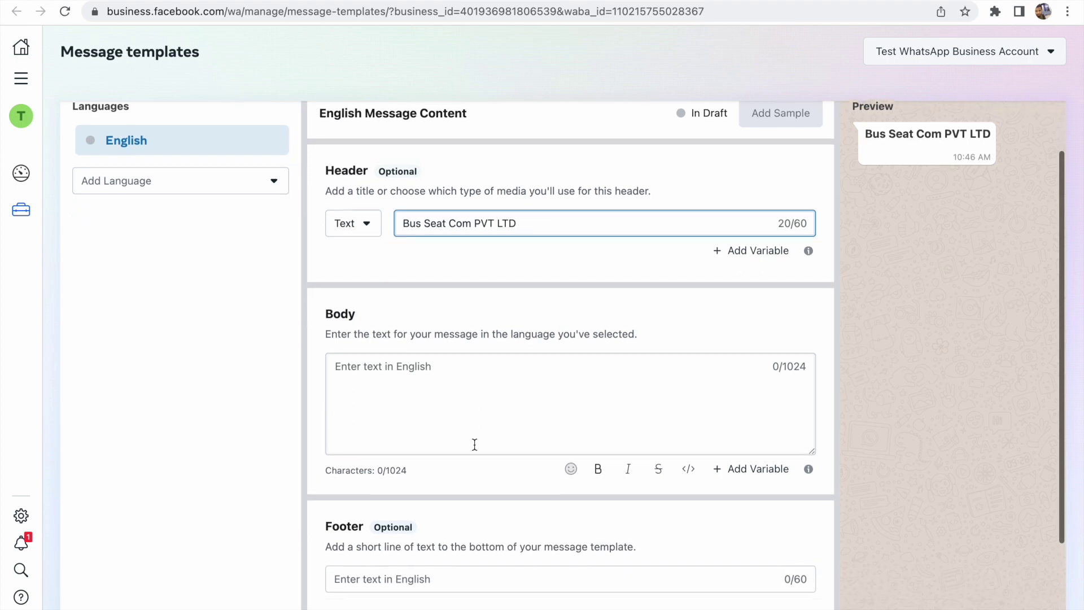
Write the body 'Your Booking is confirmed. Please be right at 8.30pm, your booking ID- 123456'
click(421, 376)
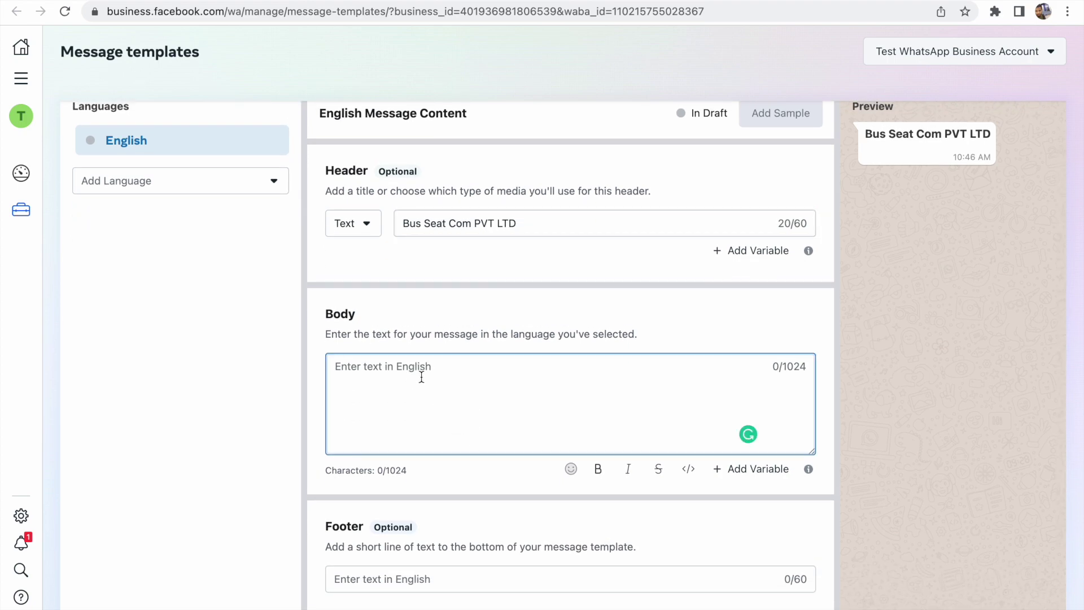
text(Your Booking is )
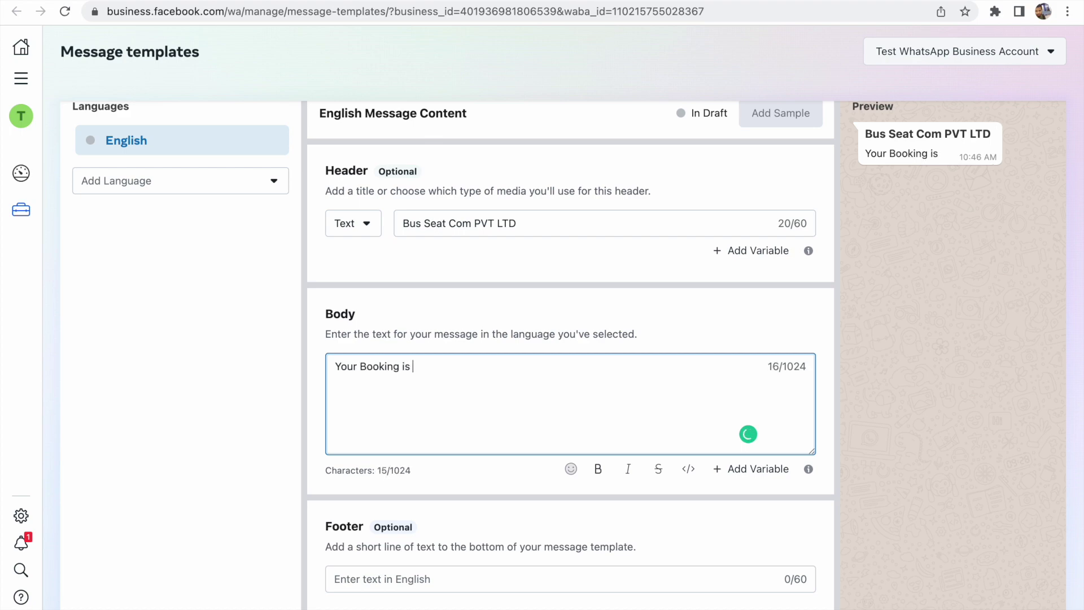
text(confirmed)
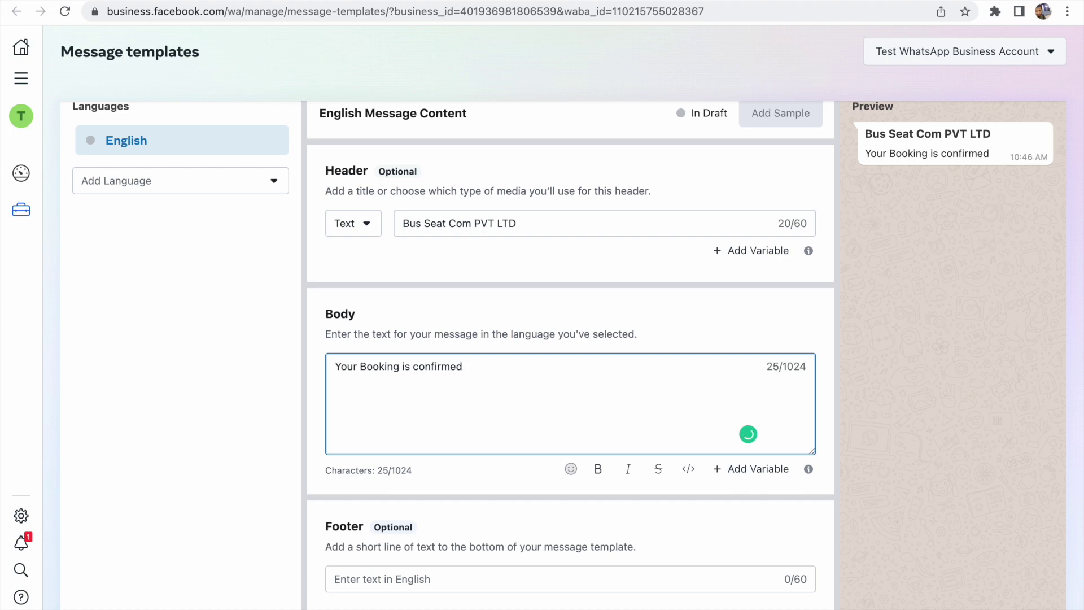
text(. Plea)
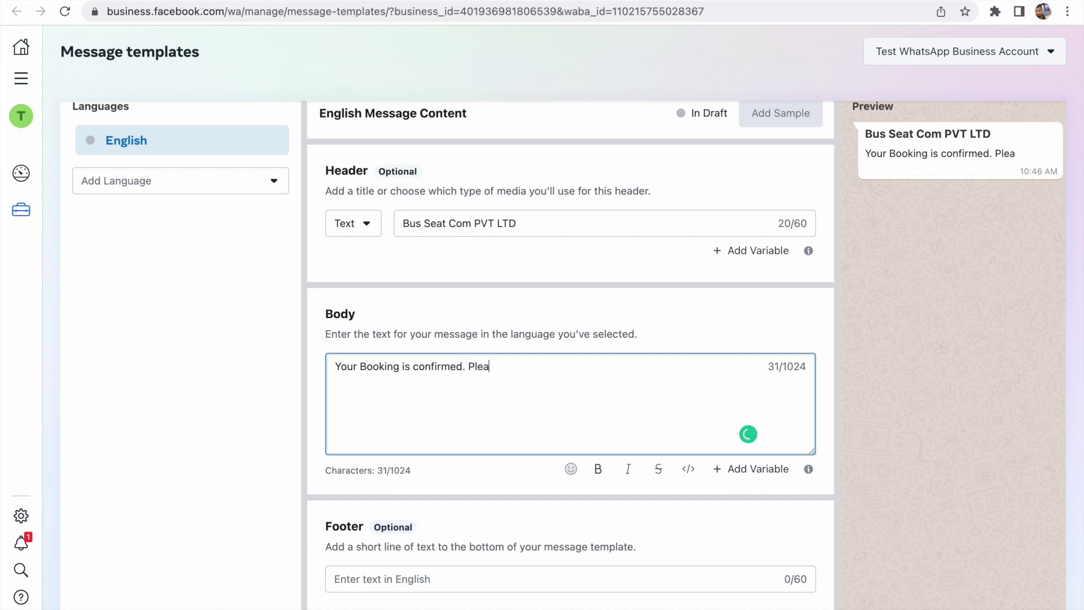
text(se be )
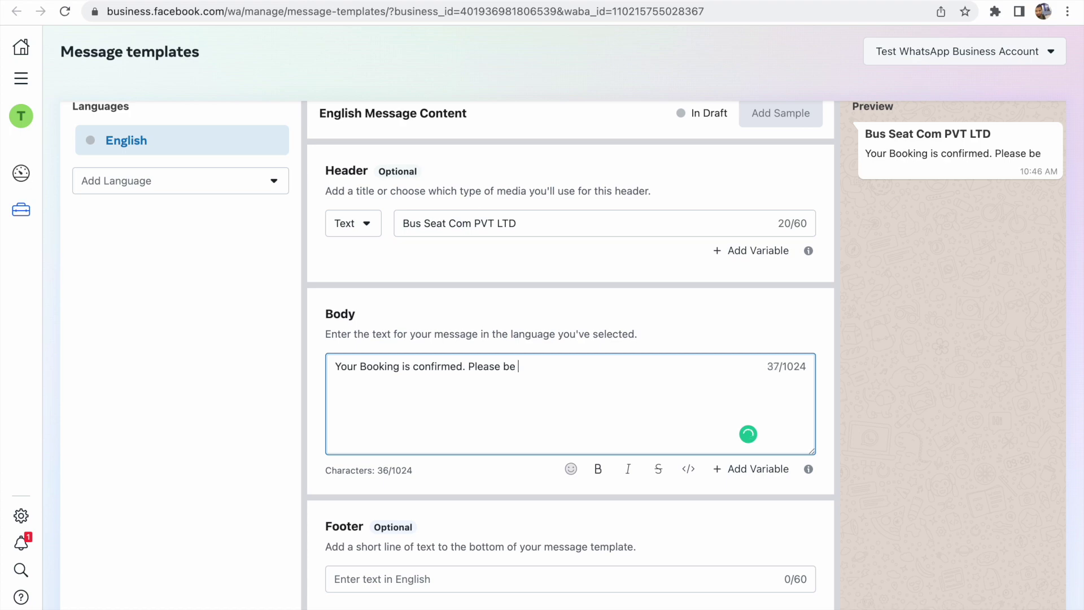
text(right at 8.30pm)
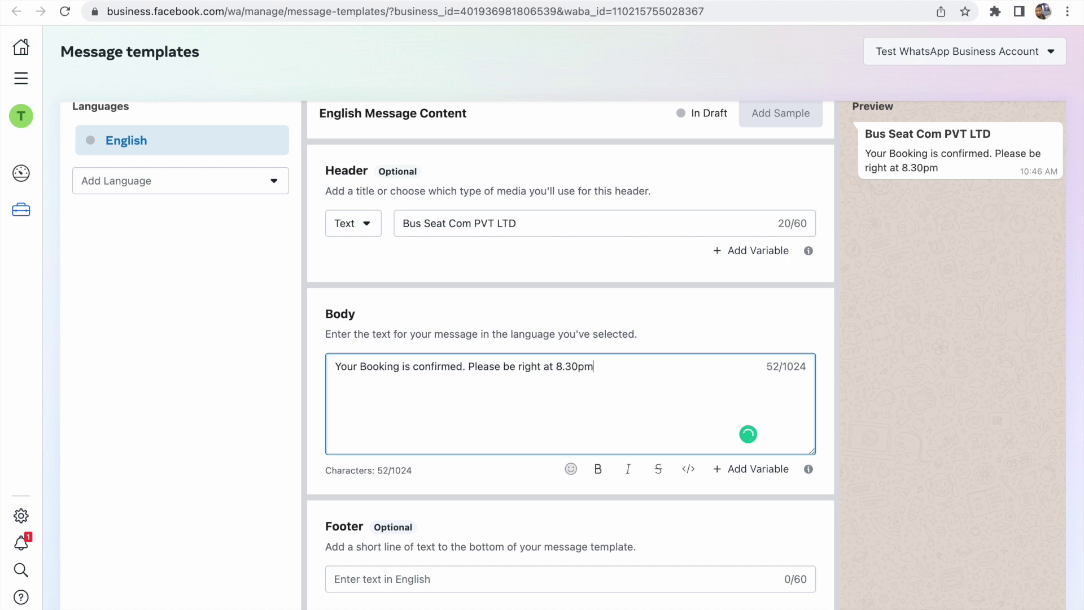
text(, your bookin)
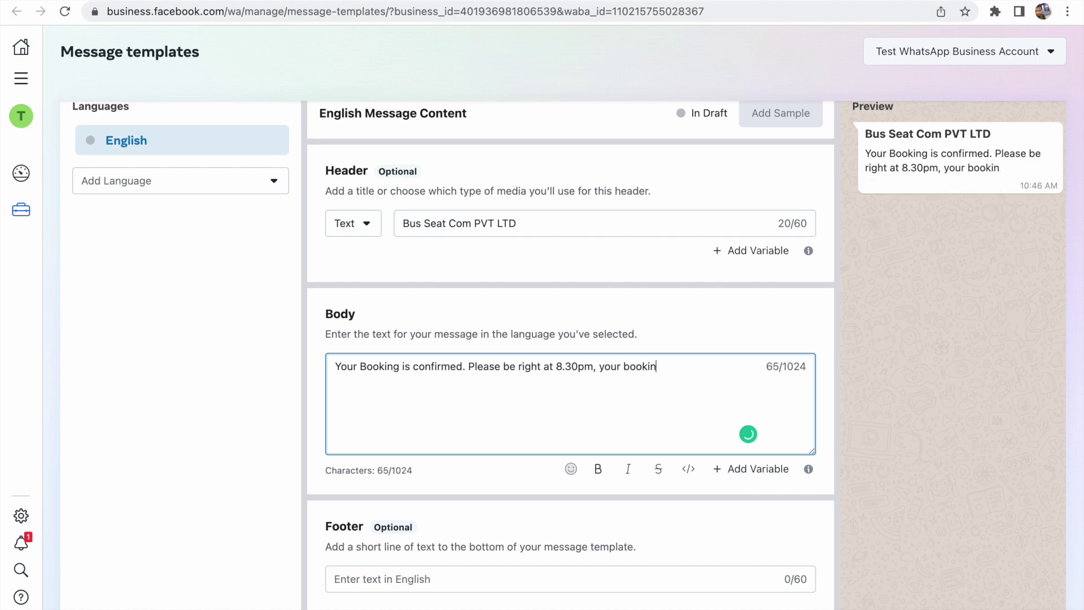
text(g ID- 123456)
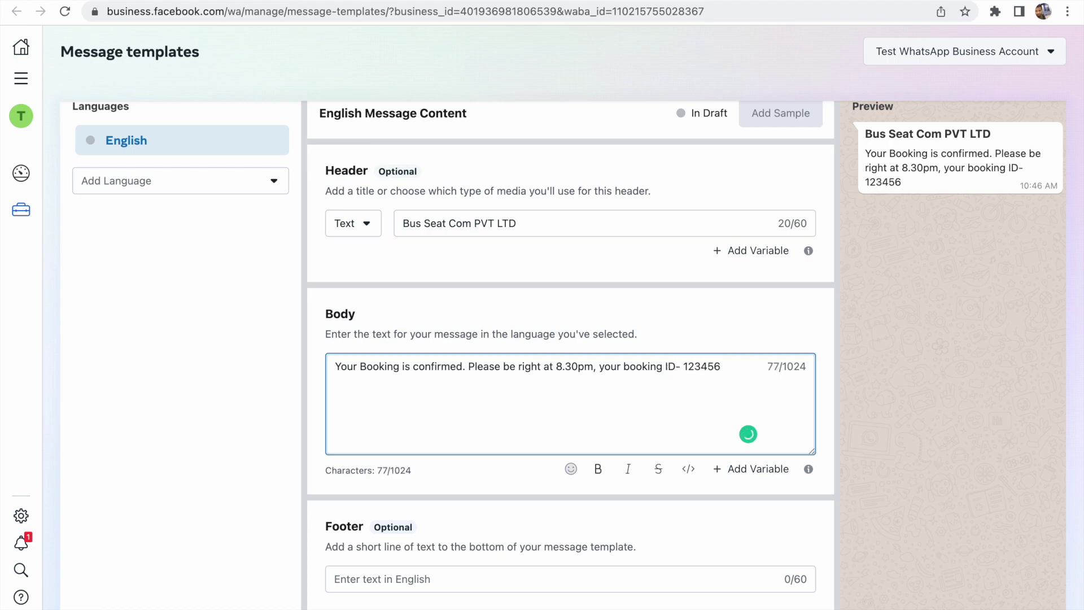
scroll(416, 450, down, 3)
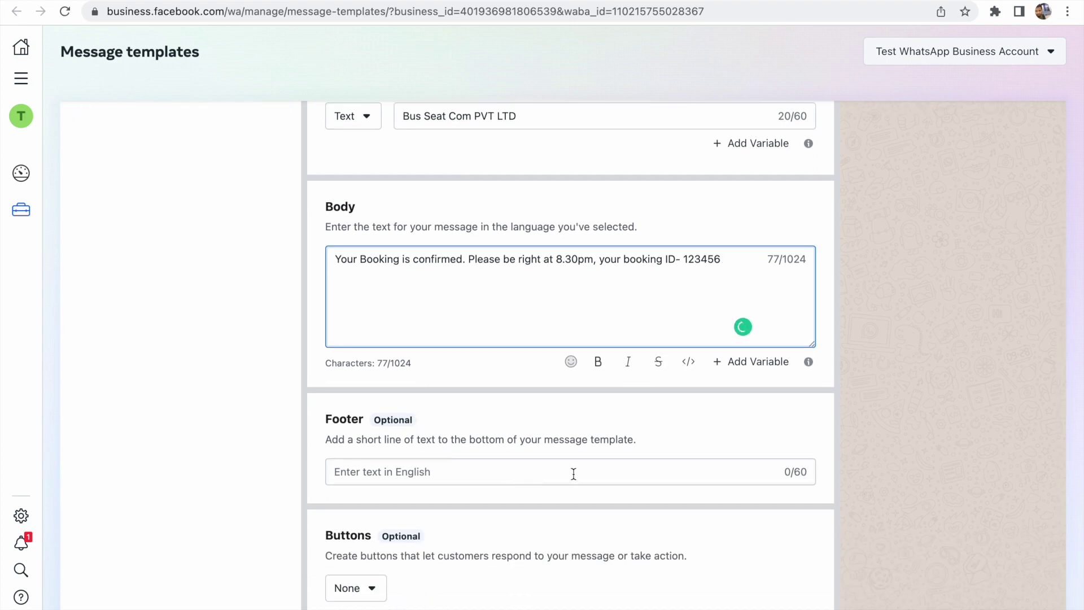
scroll(574, 473, up, 3)
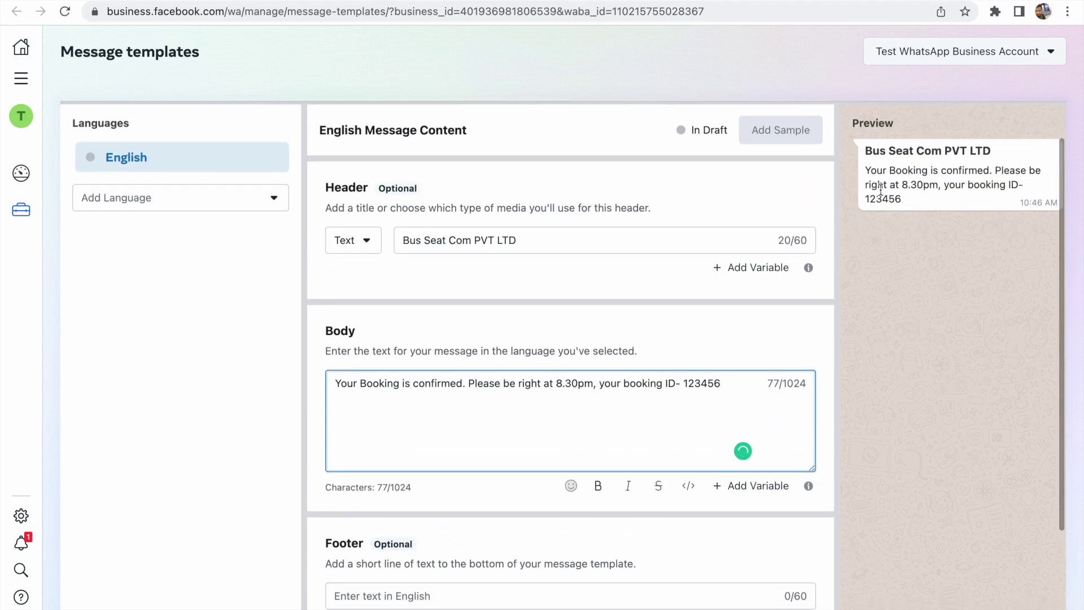
scroll(717, 434, down, 3)
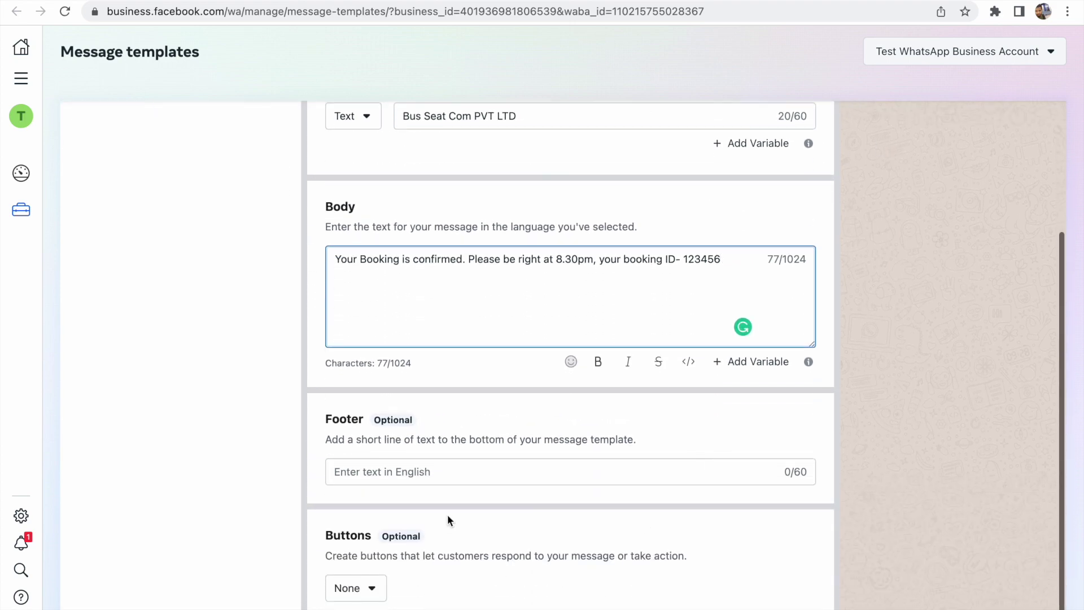
Add the footer 'Thank you for your booking' and set buttons to Call To Action
click(455, 472)
text(Thank)
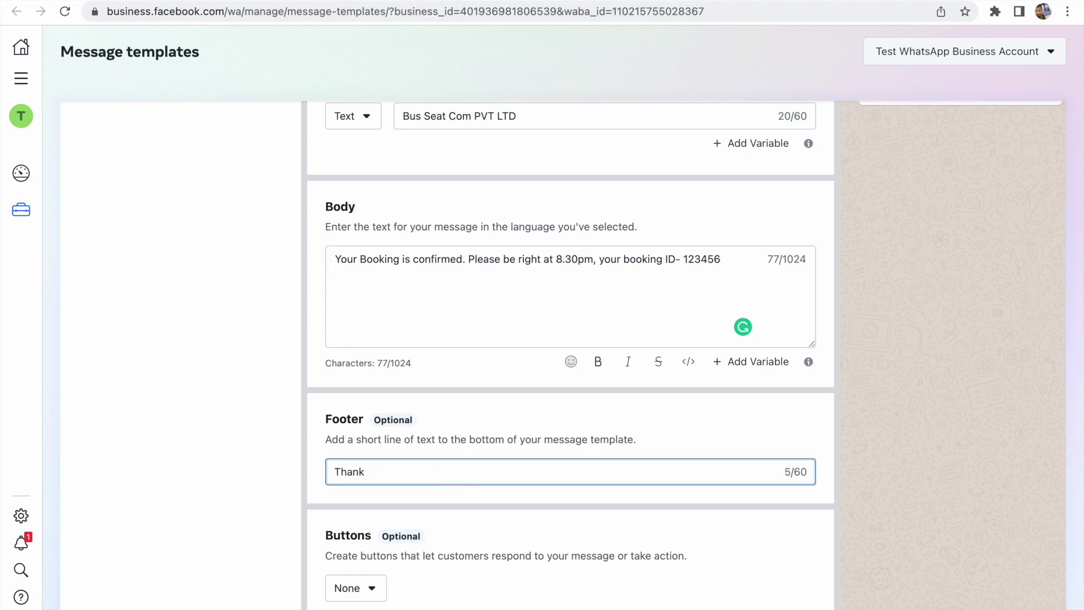
text(syou for your booking)
scroll(826, 391, up, 5)
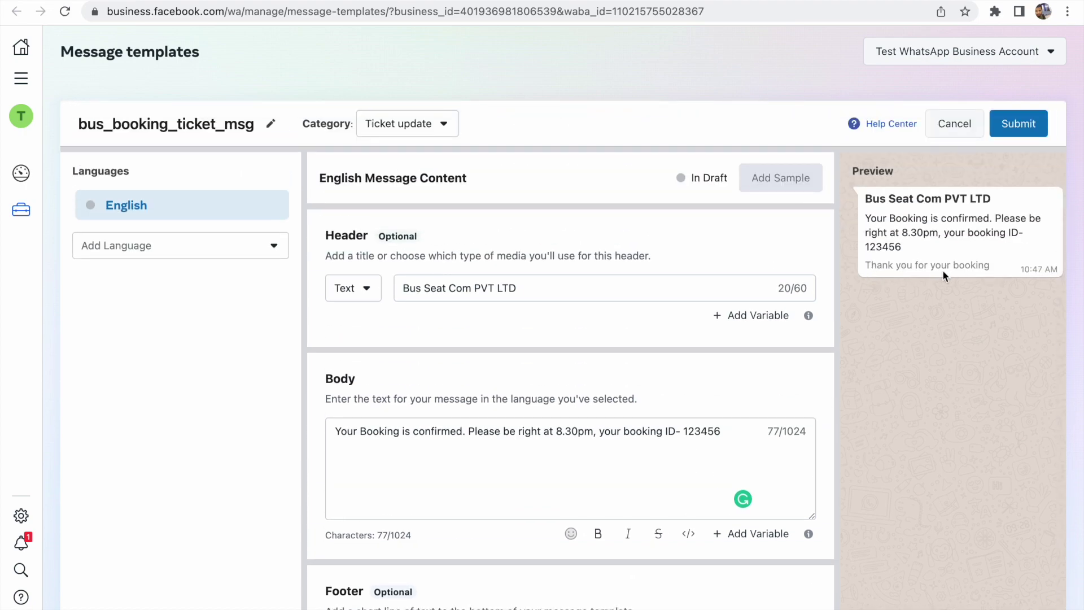
scroll(914, 314, down, 3)
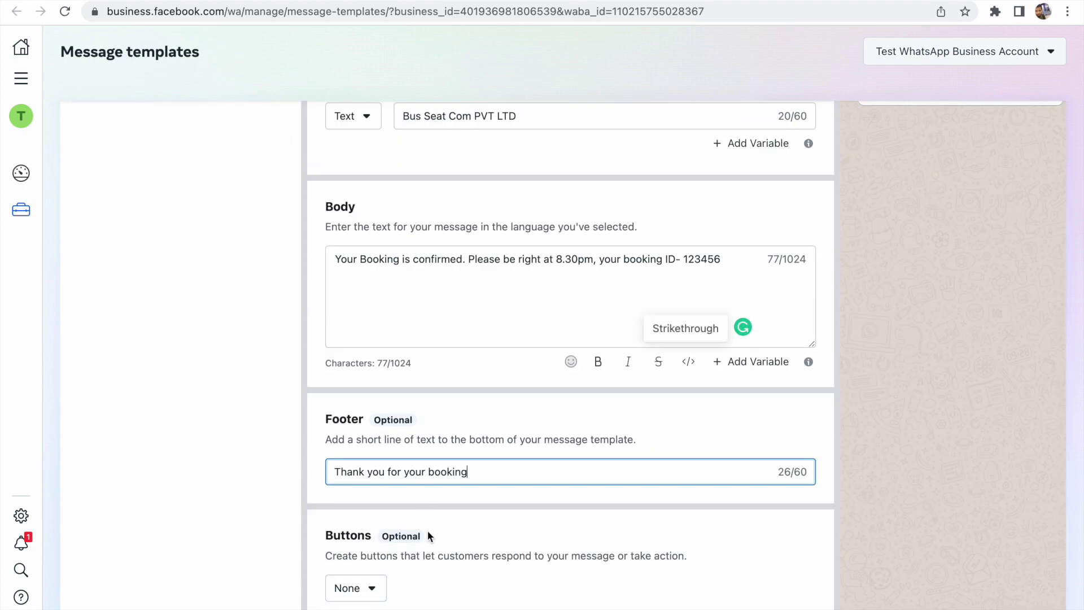
click(376, 590)
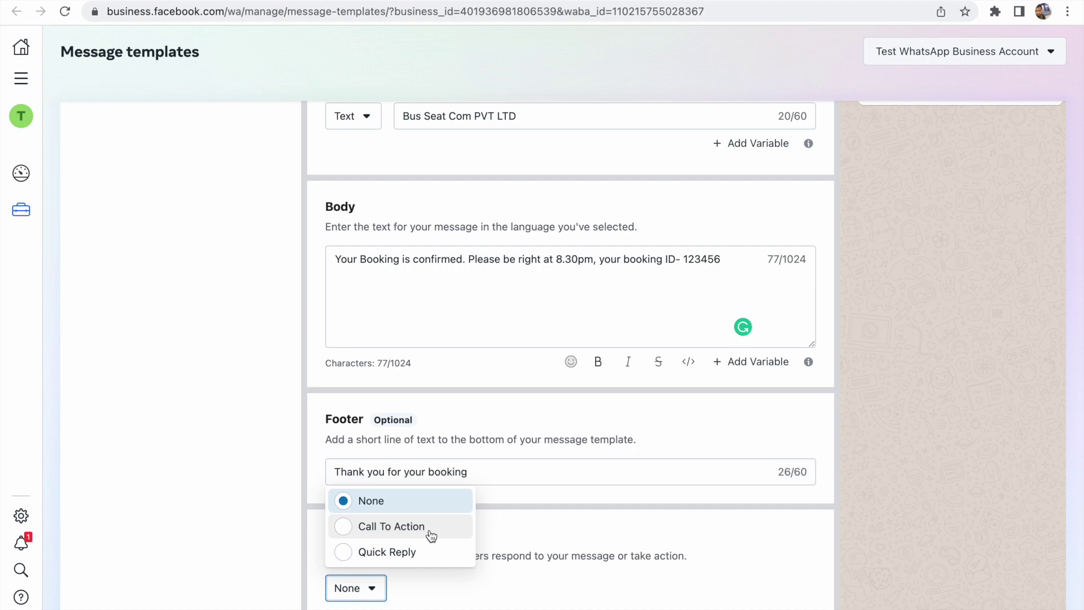
click(431, 535)
Add a 'Call and cancel' phone button with country LK +94 and the phone number, keeping Visit Website second
scroll(474, 536, down, 3)
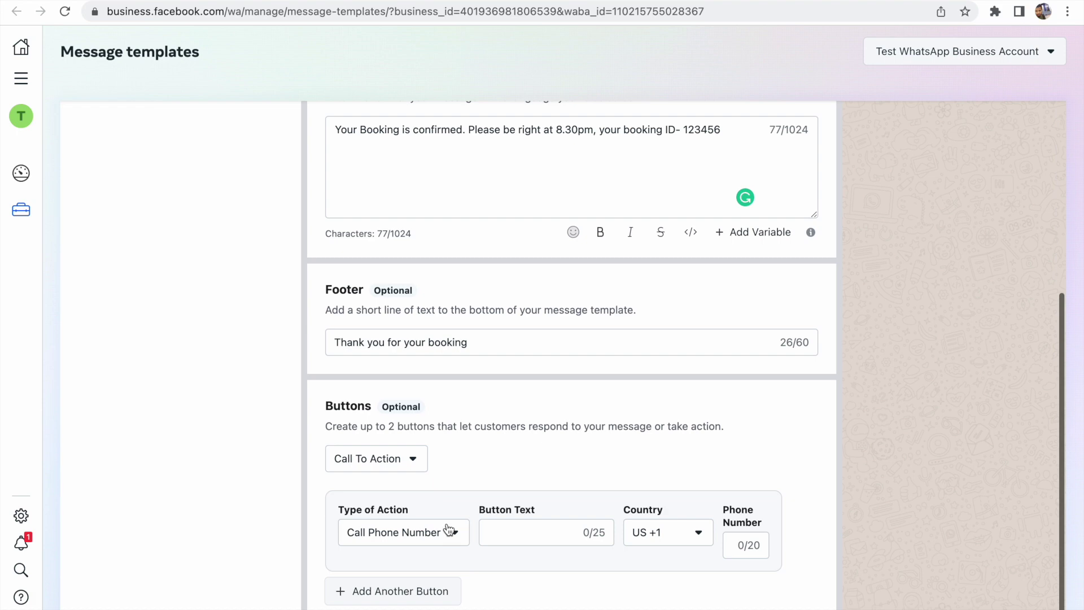
click(436, 598)
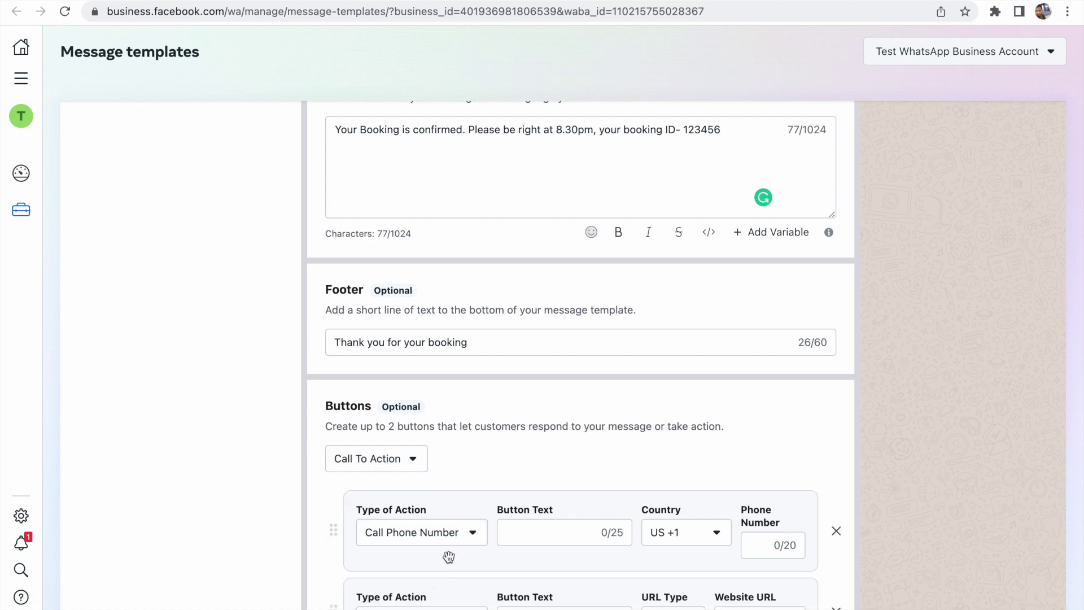
scroll(449, 557, down, 1)
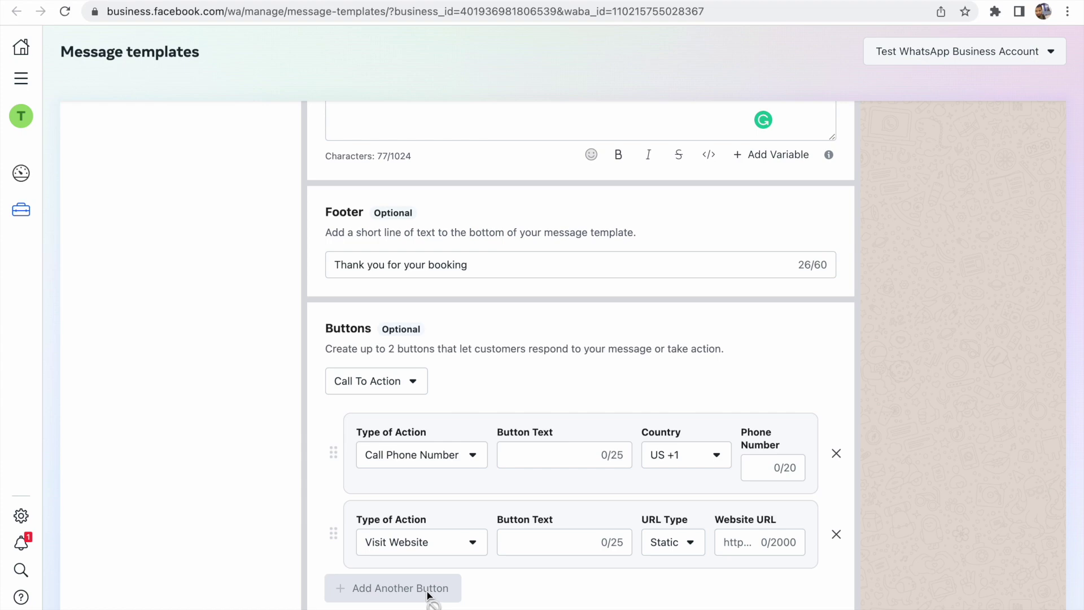
click(584, 454)
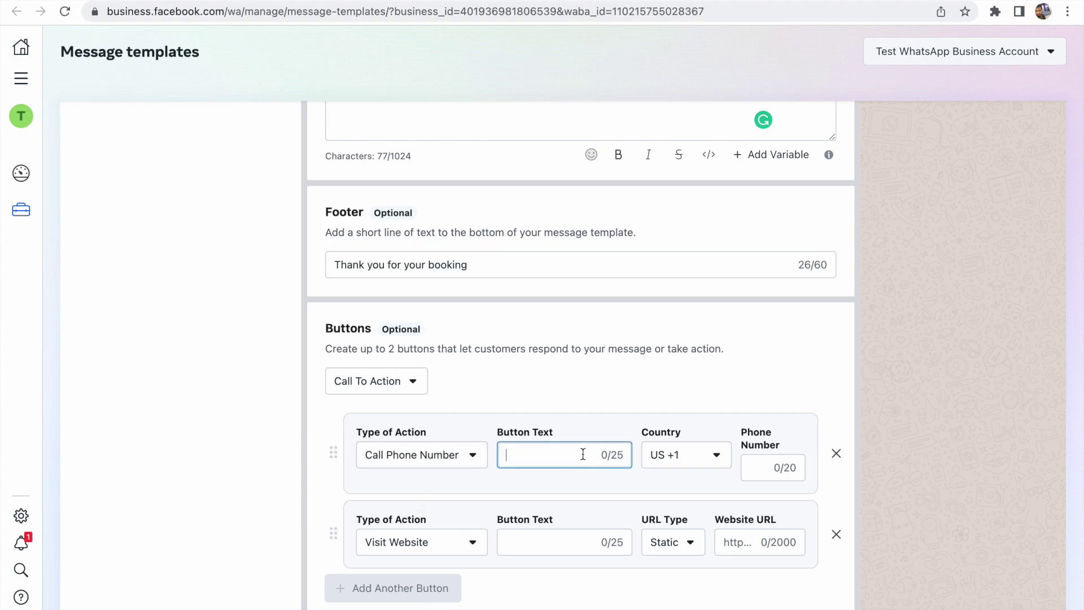
text(Call and cancel)
click(697, 455)
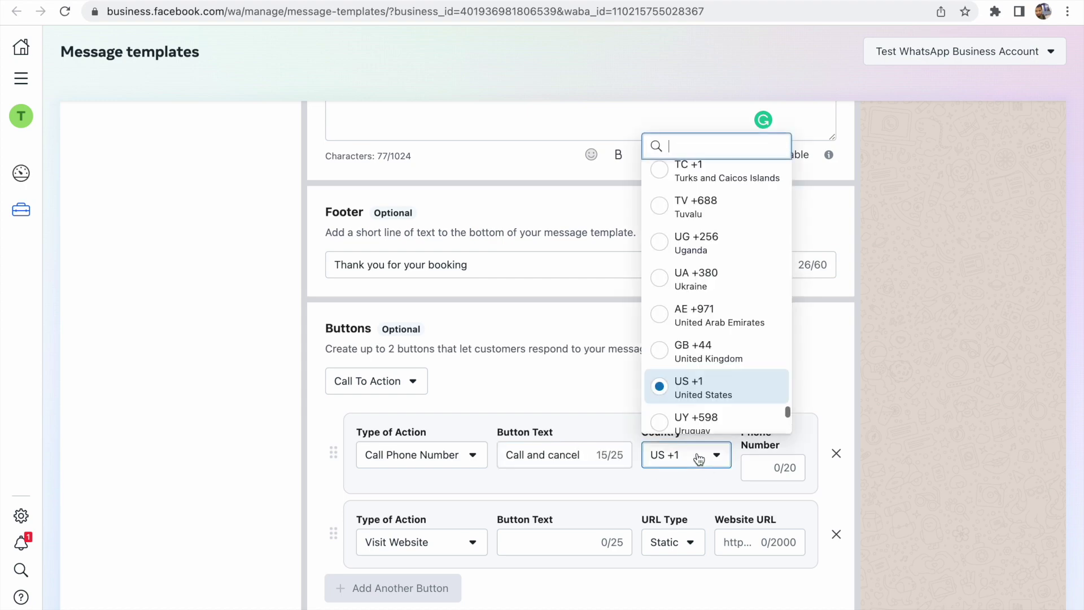
text(sri)
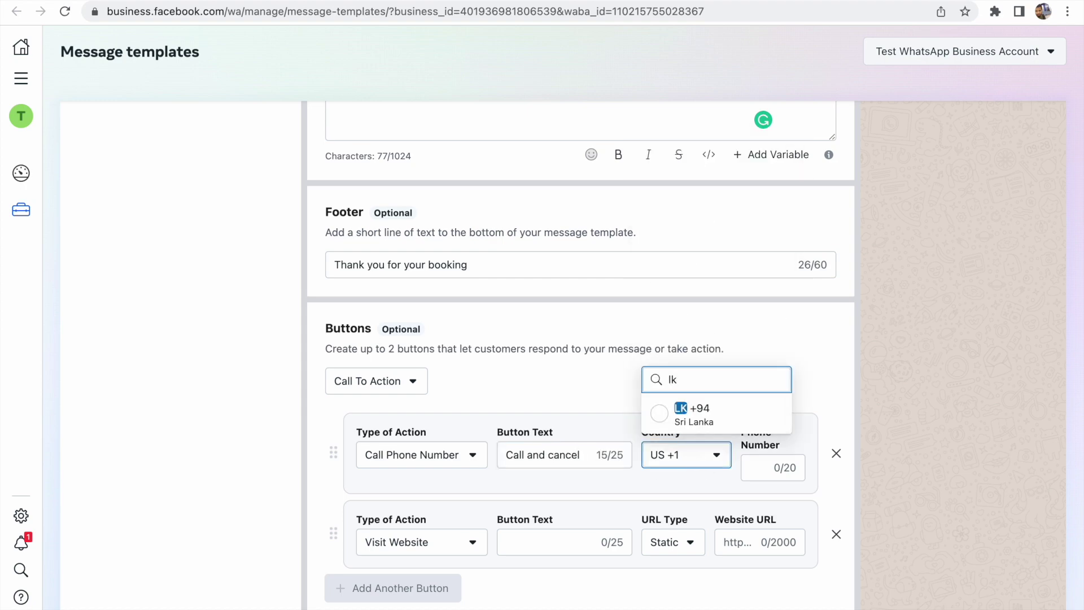
click(739, 412)
click(762, 467)
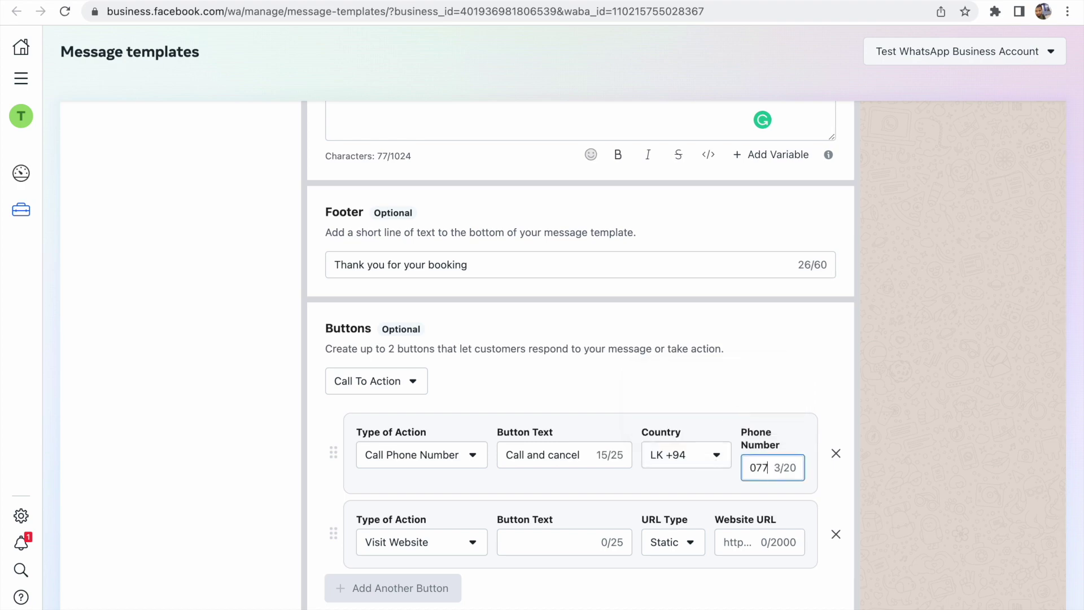
click(431, 546)
click(431, 546)
Label the website button 'check the booking' and paste the error codes documentation URL as its link
click(516, 541)
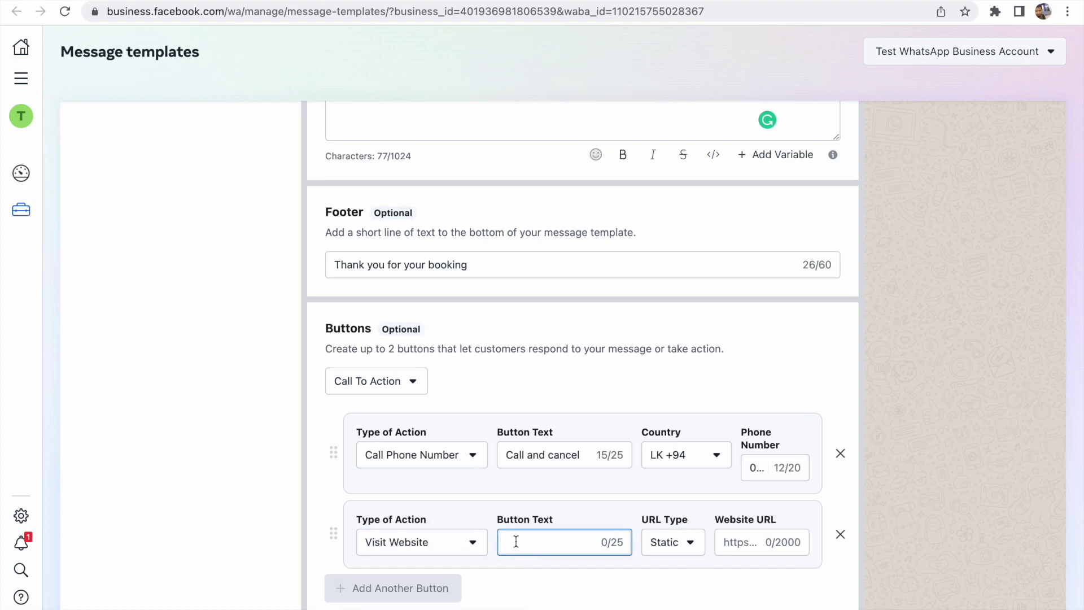
text(check the booking)
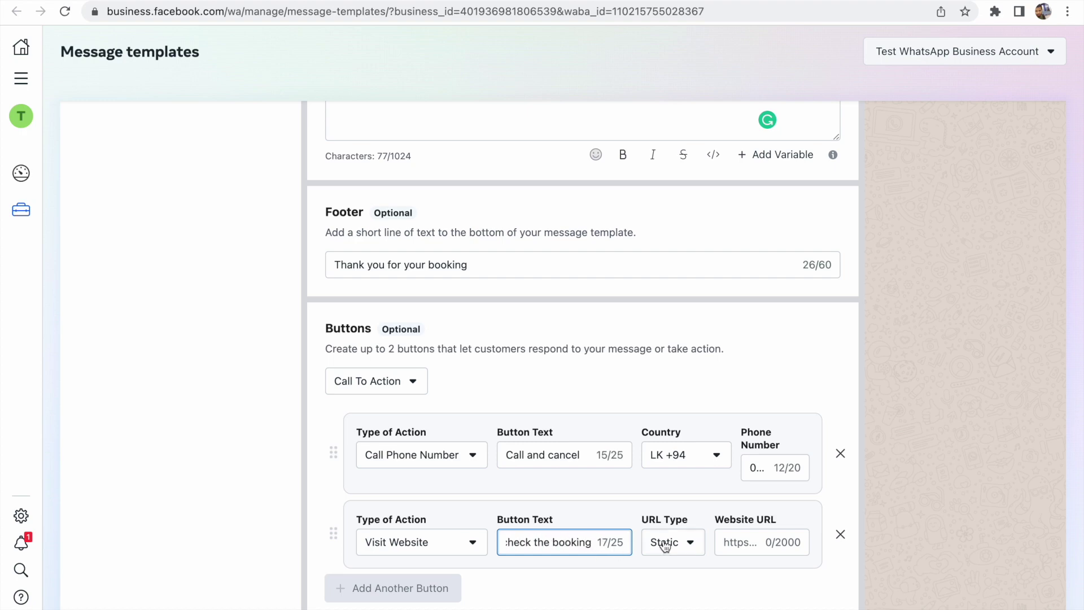
click(665, 543)
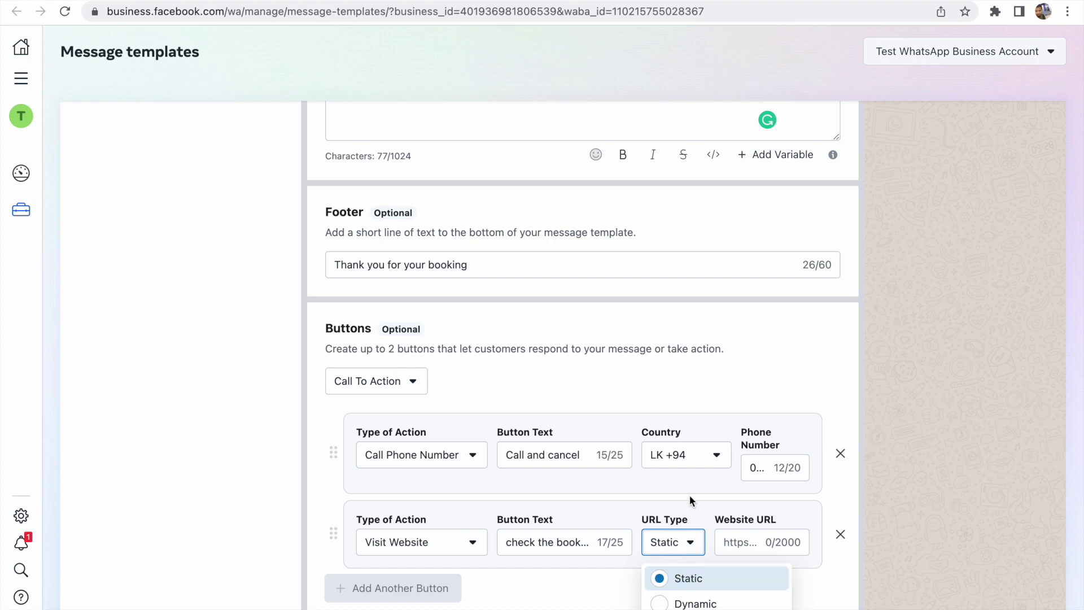
click(725, 542)
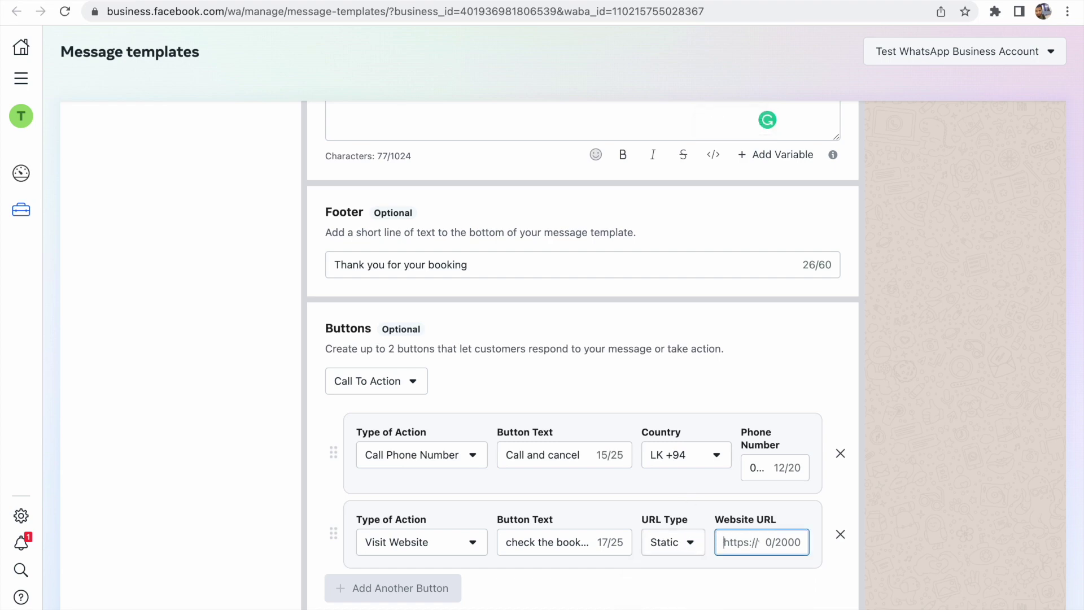
mouse_move(373, 1)
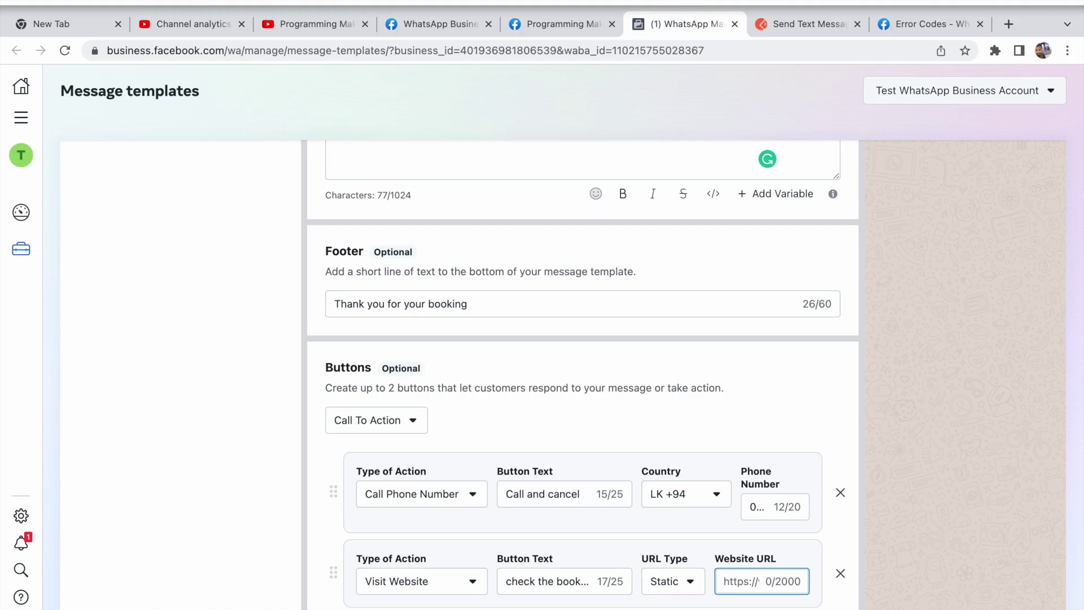
click(915, 24)
click(643, 50)
key(super+c)
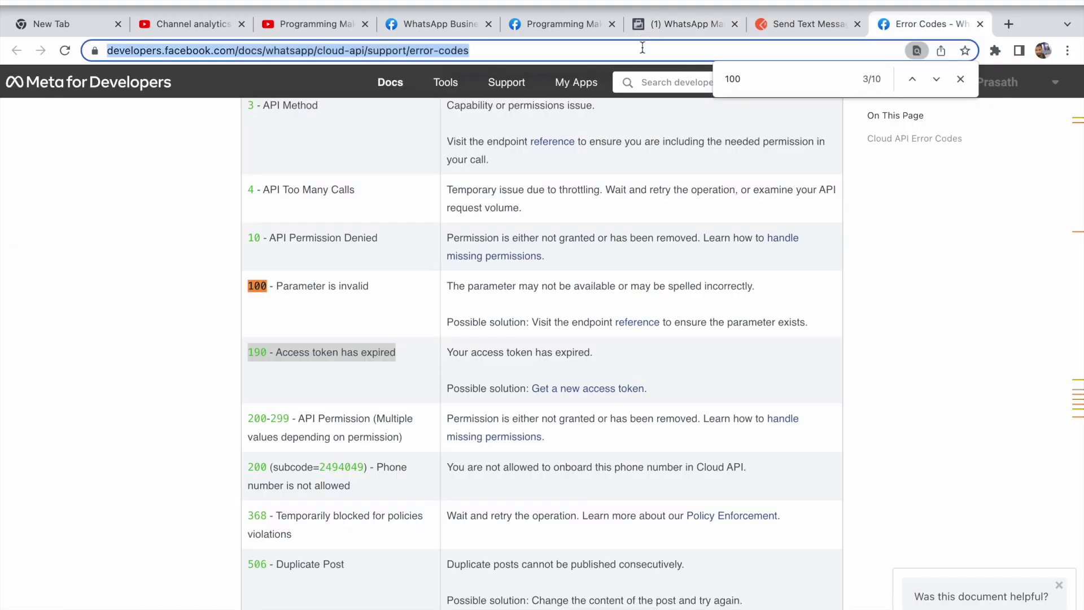
click(663, 24)
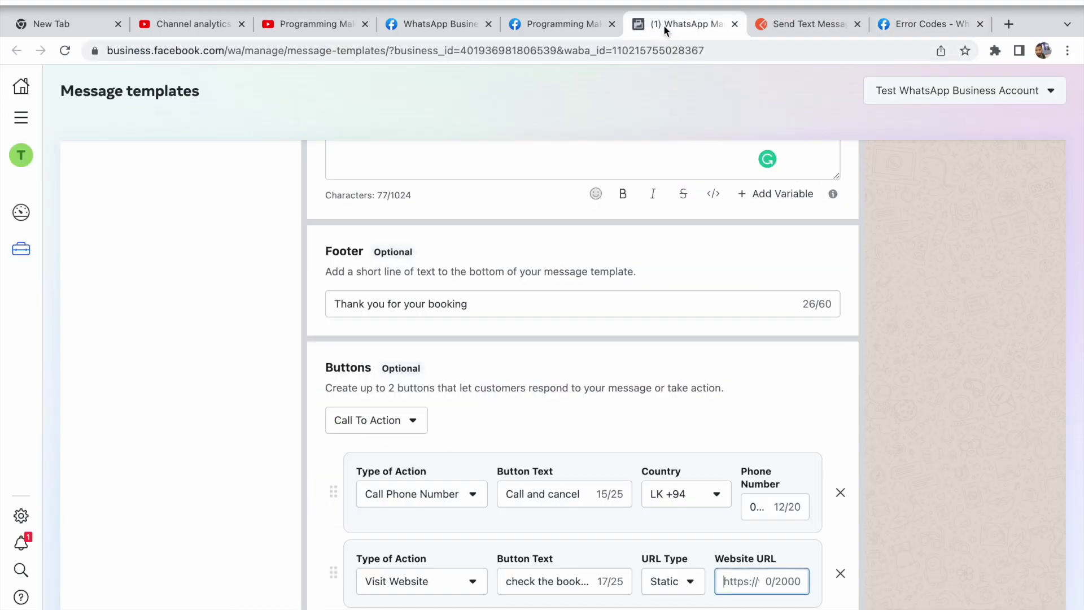
key(super+v)
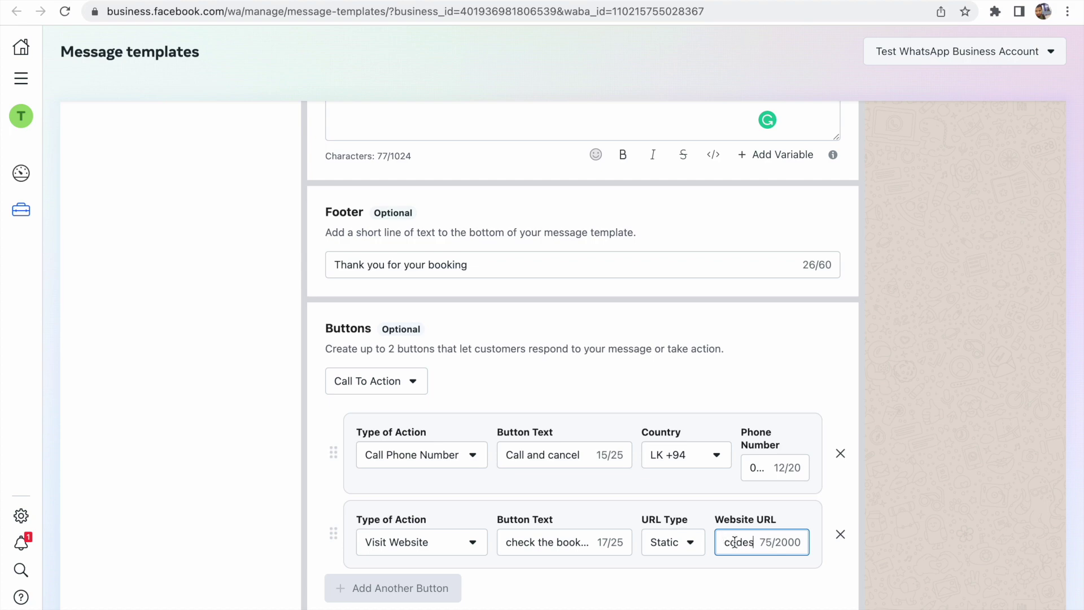
Scroll through the template form and preview to review the body and the call and website buttons
scroll(856, 323, up, 6)
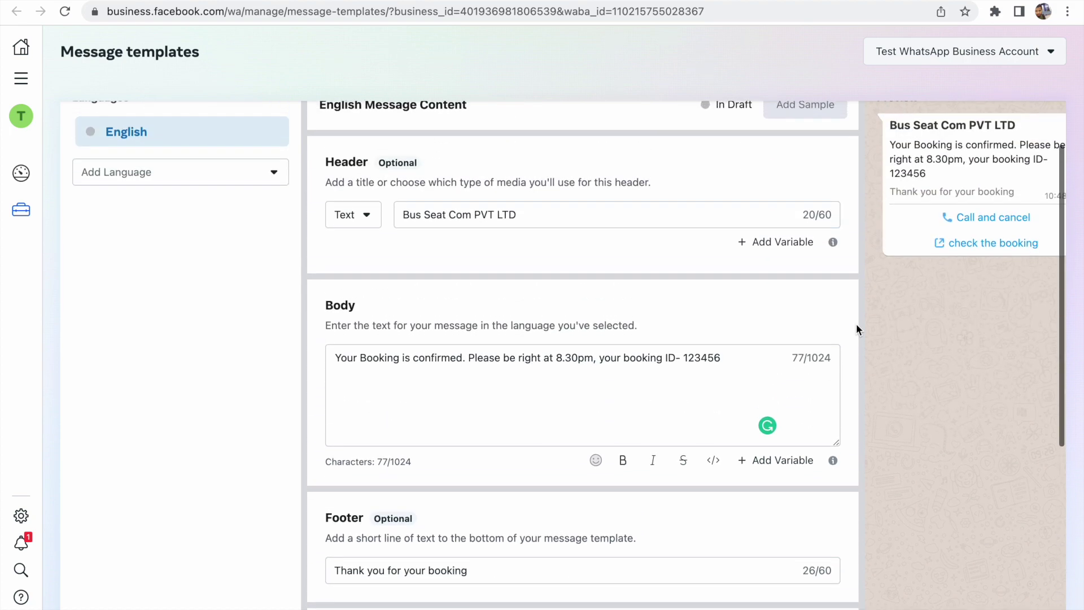
scroll(918, 326, right, 2)
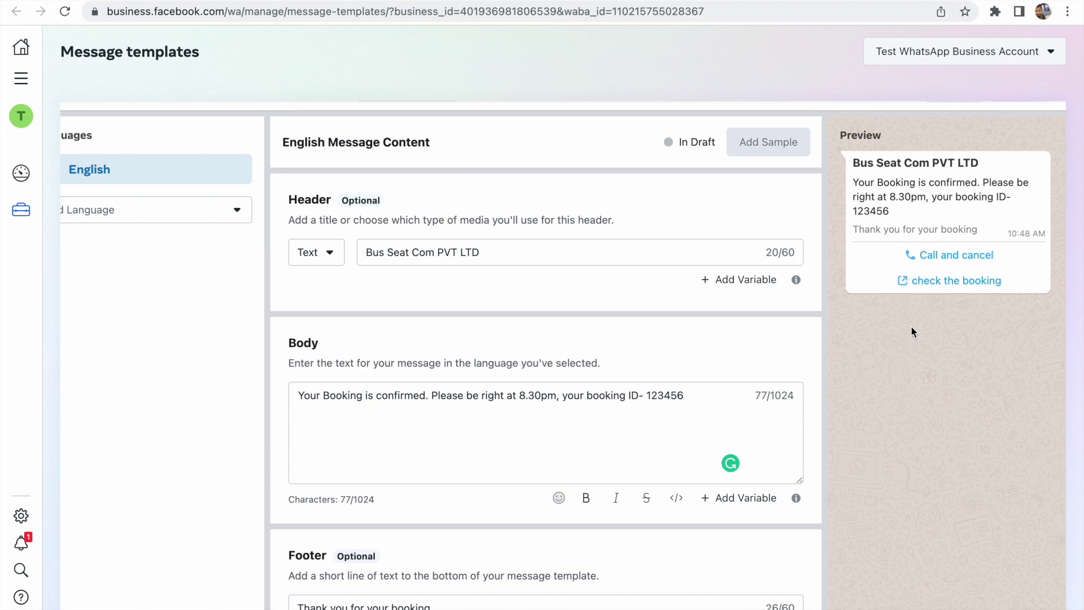
scroll(910, 325, down, 6)
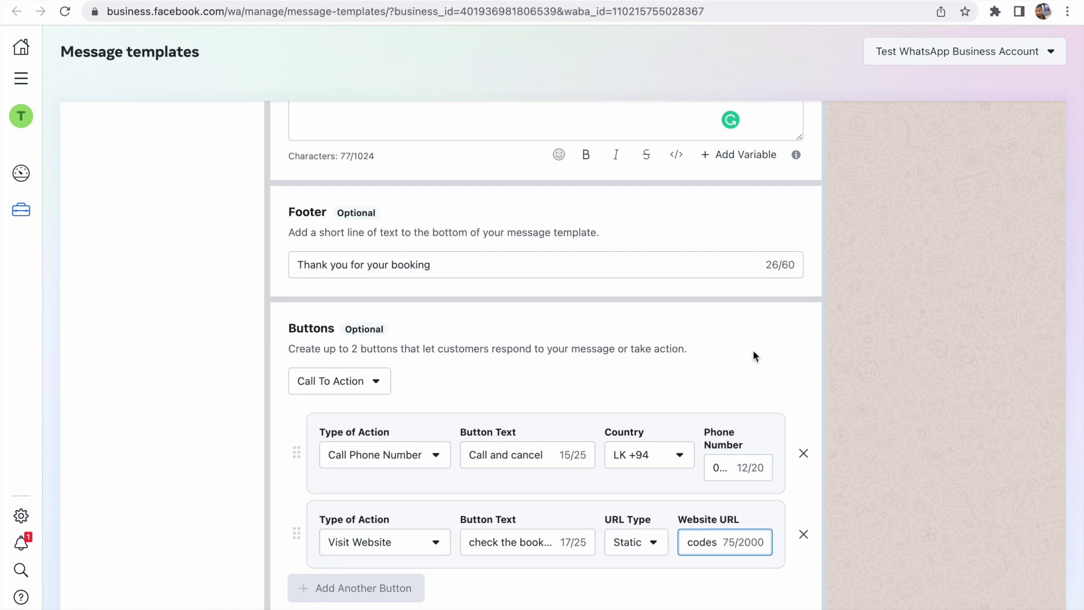
scroll(753, 350, up, 7)
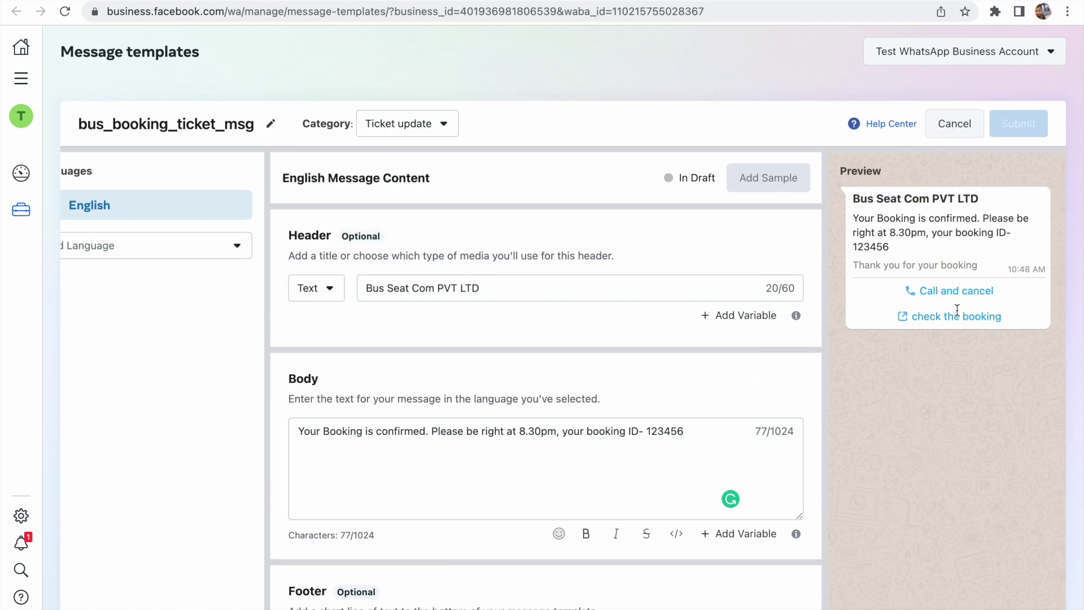
scroll(949, 391, down, 7)
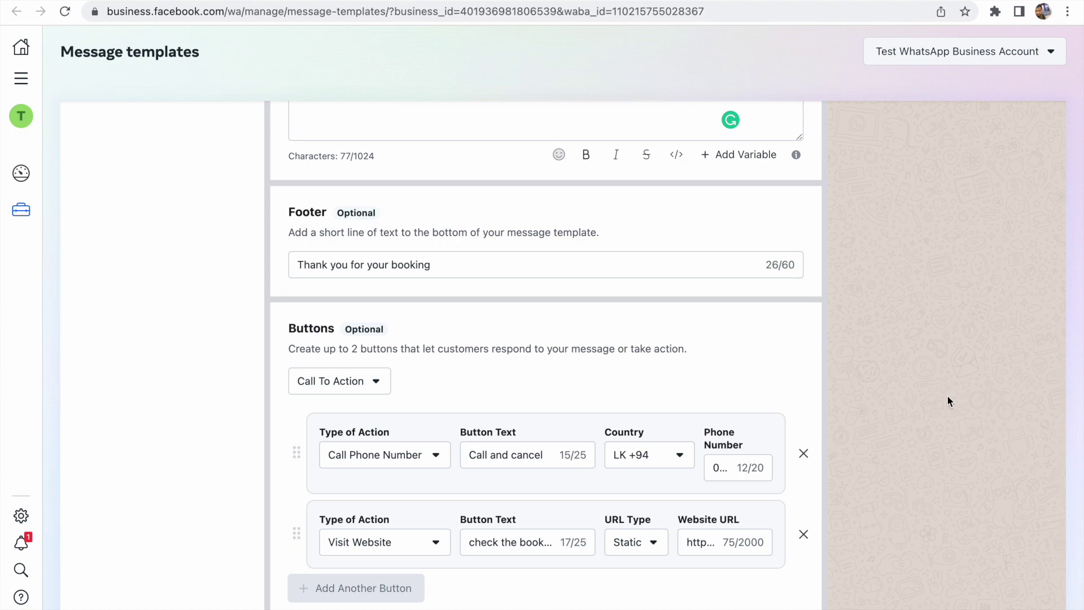
scroll(946, 396, up, 7)
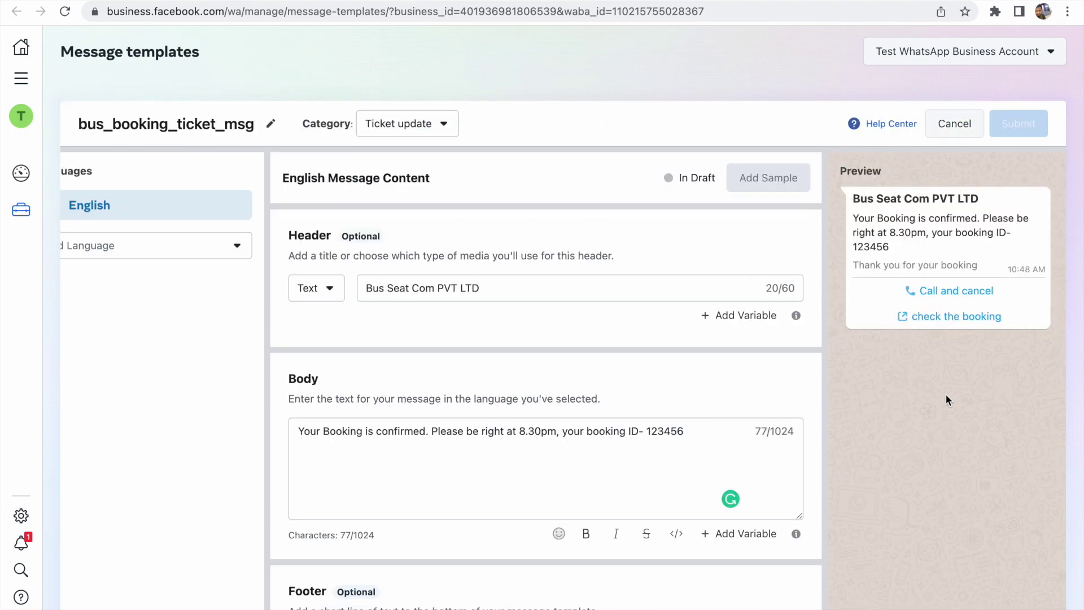
scroll(947, 394, down, 7)
scroll(894, 347, up, 7)
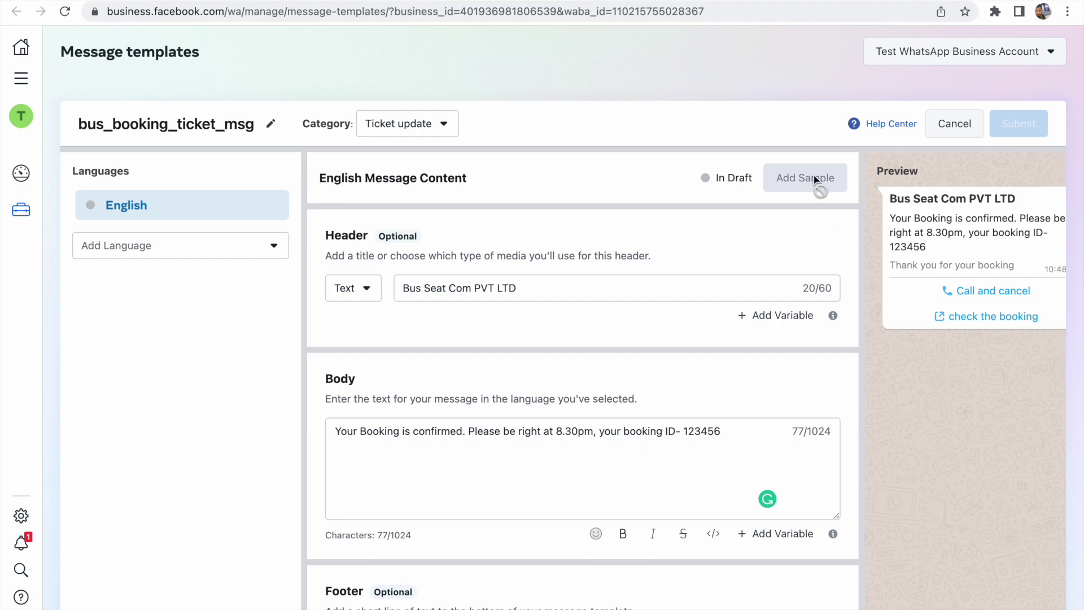
scroll(799, 420, down, 7)
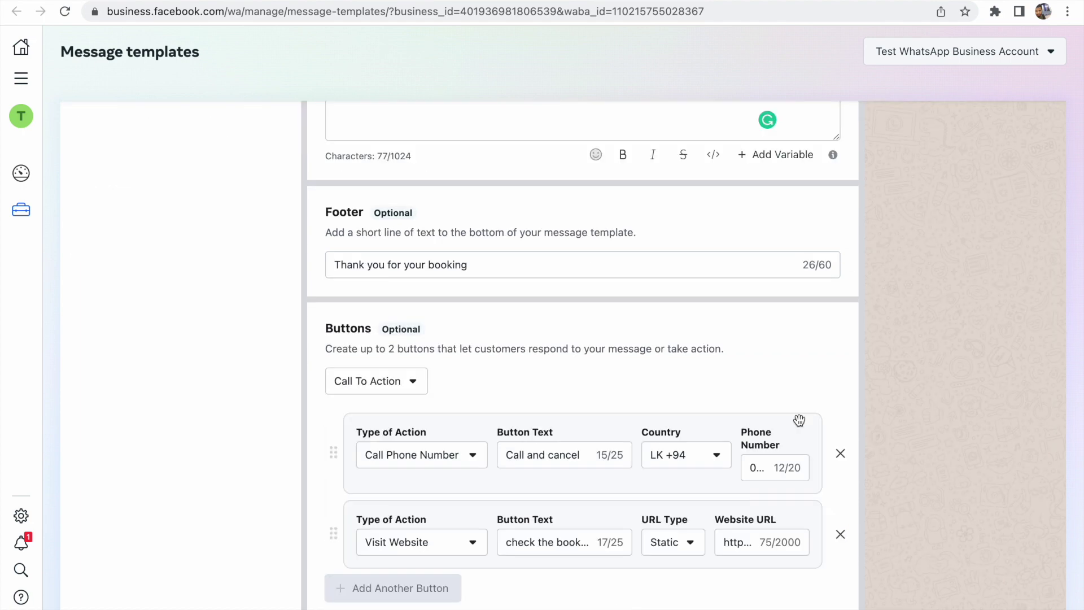
scroll(799, 419, up, 4)
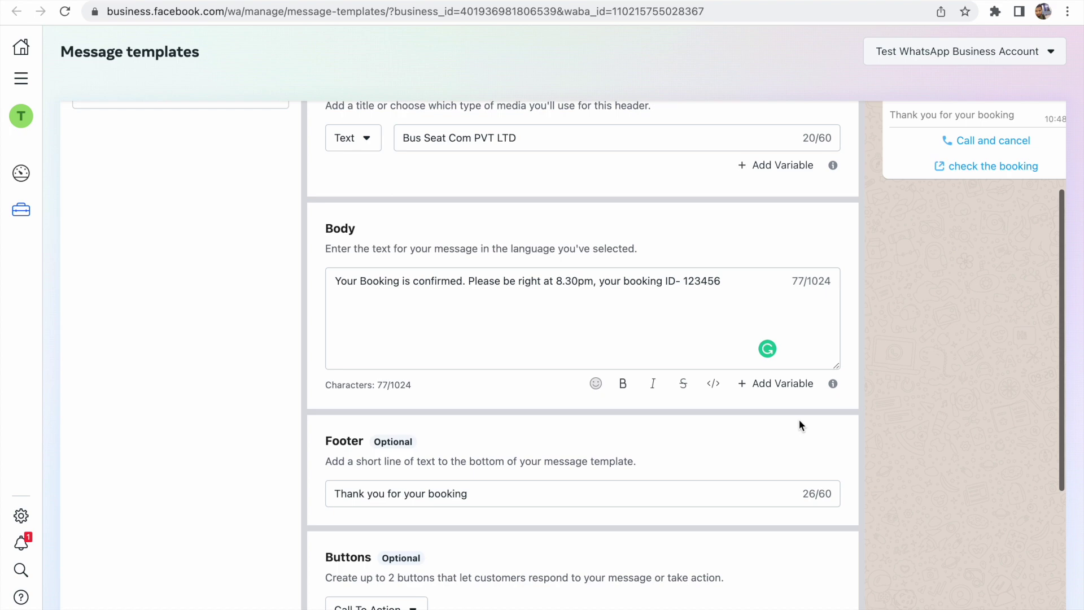
scroll(798, 419, up, 3)
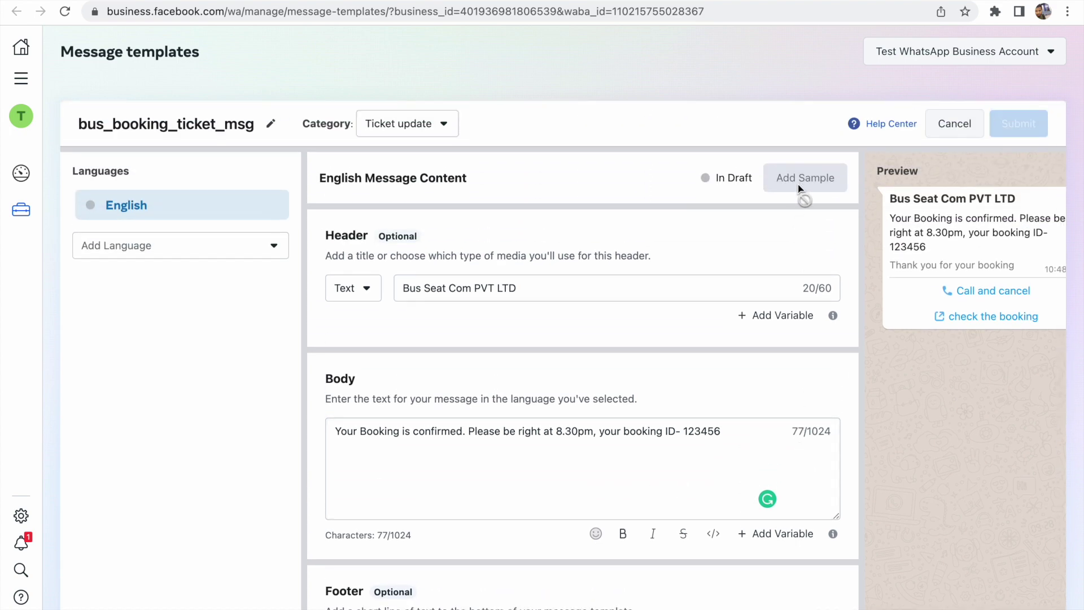
scroll(677, 453, down, 7)
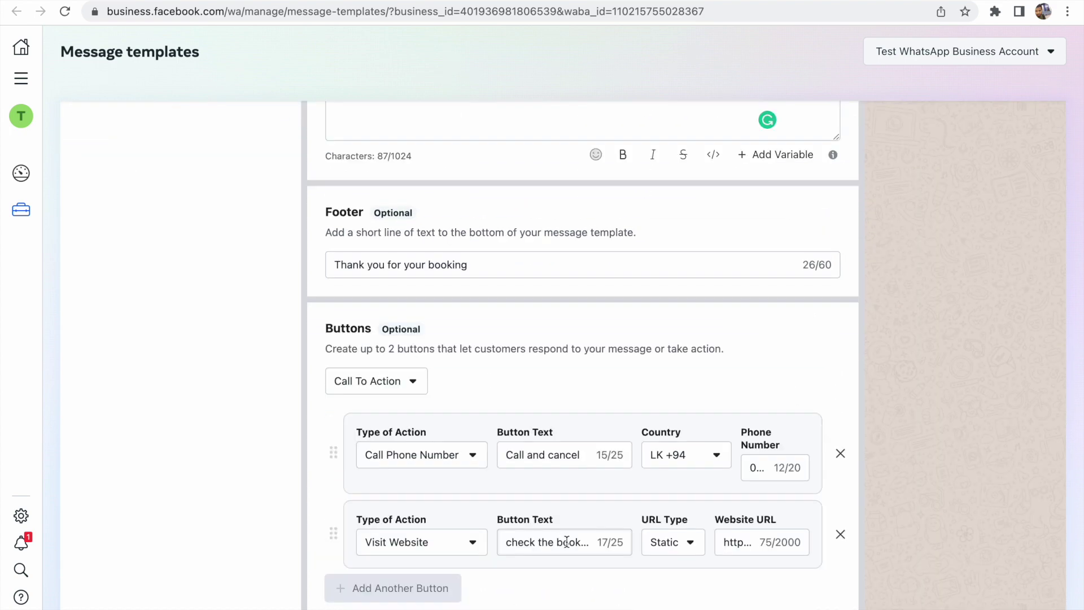
Switch the Visit Website button's URL type between Static and Dynamic, finally leaving it Dynamic
click(688, 539)
click(690, 603)
scroll(737, 427, up, 6)
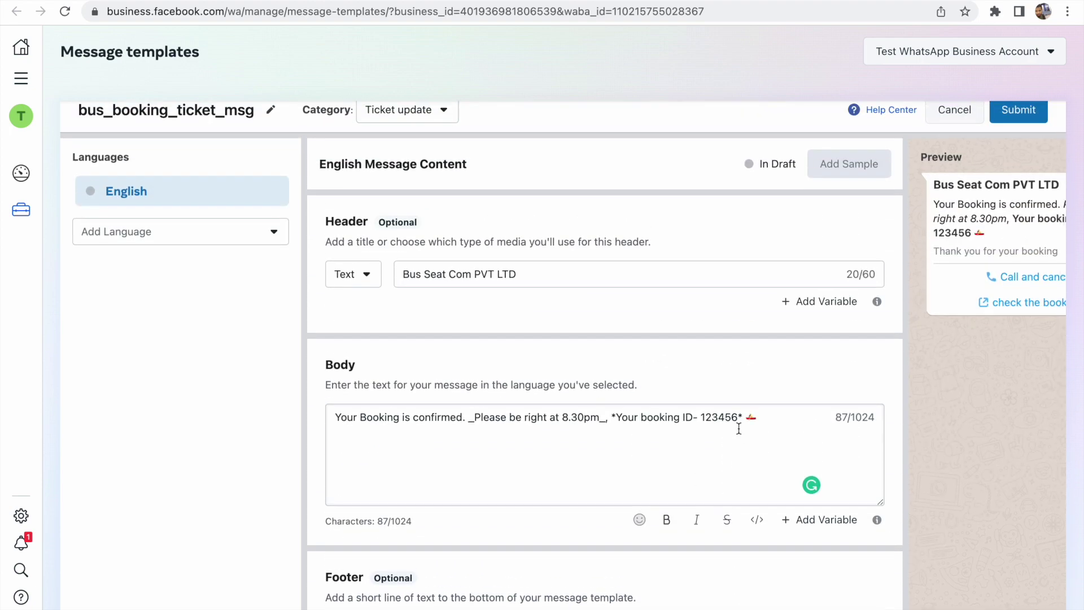
scroll(739, 428, down, 5)
click(689, 584)
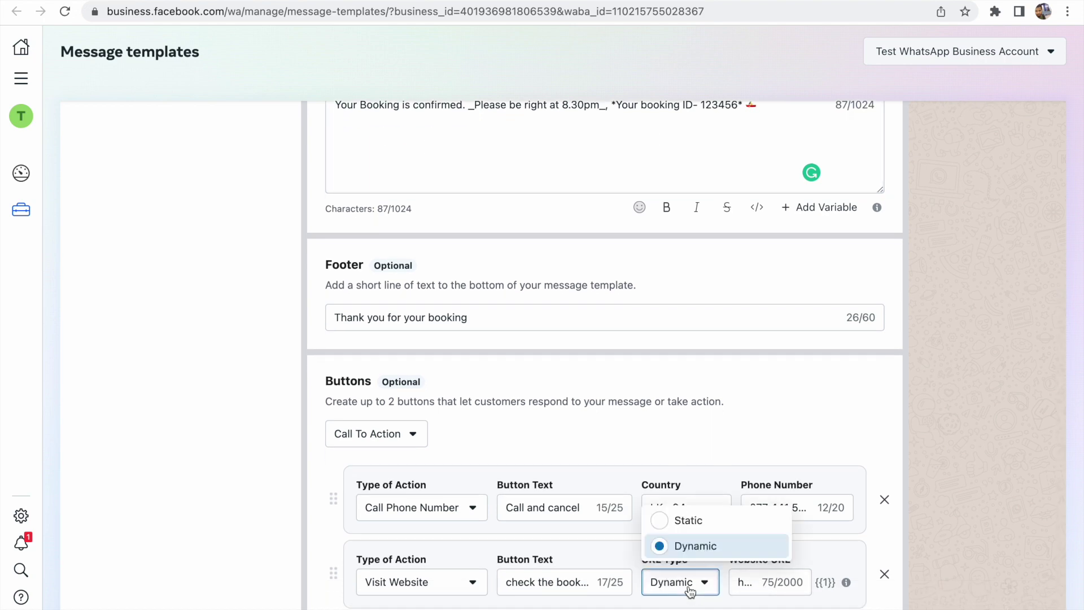
click(689, 520)
scroll(696, 529, up, 5)
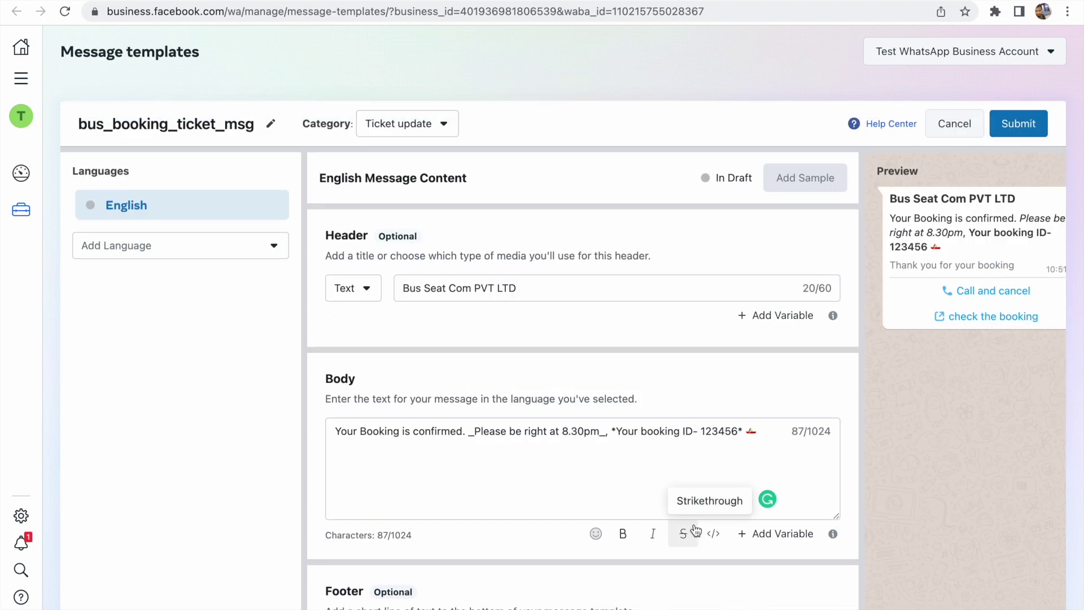
scroll(696, 536, down, 5)
click(694, 551)
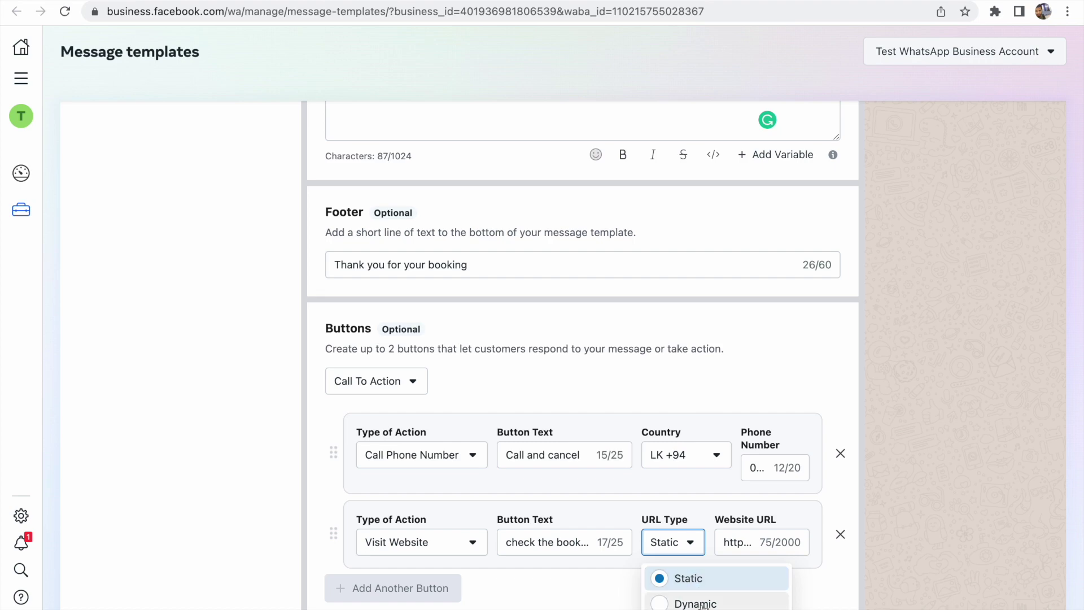
click(700, 603)
click(694, 558)
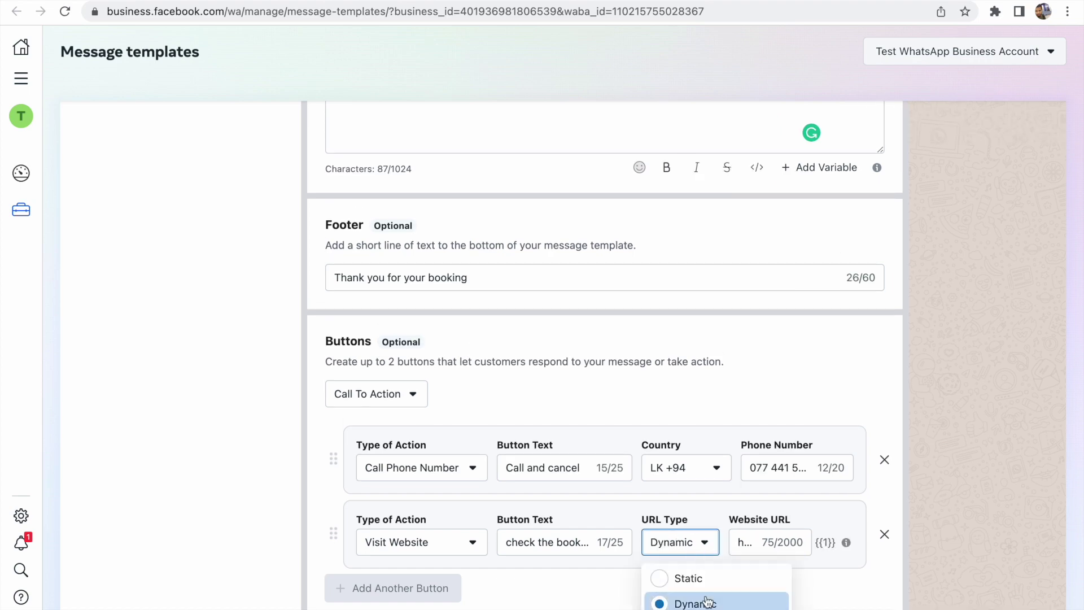
click(703, 579)
scroll(703, 580, down, 1)
click(687, 551)
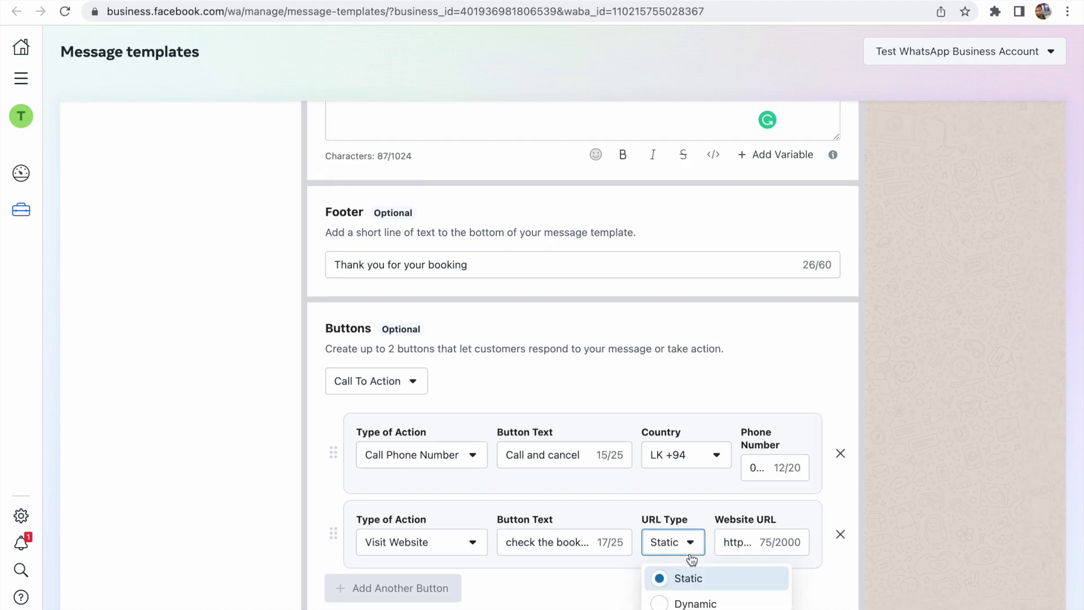
click(696, 603)
scroll(726, 418, up, 7)
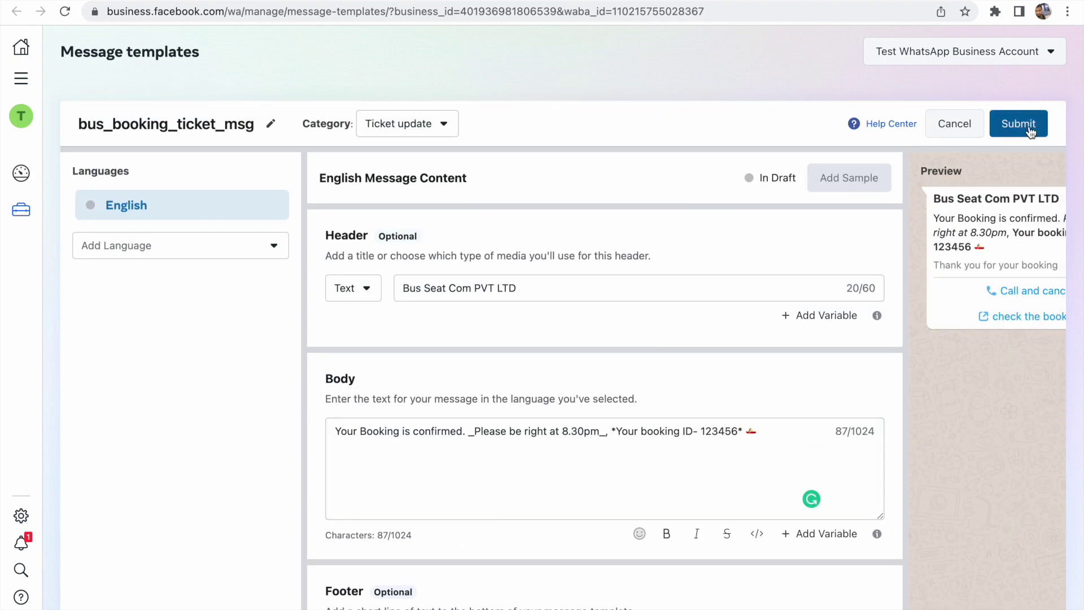
Submit bus_booking_ticket_msg, confirm its English content, and check its review status in the templates list
click(1029, 131)
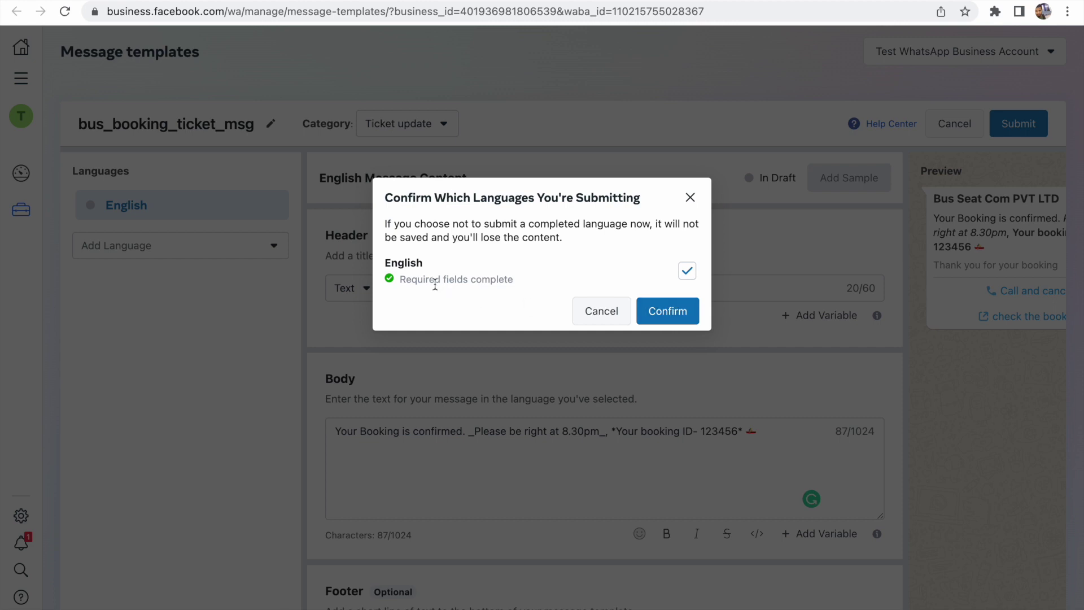
click(658, 314)
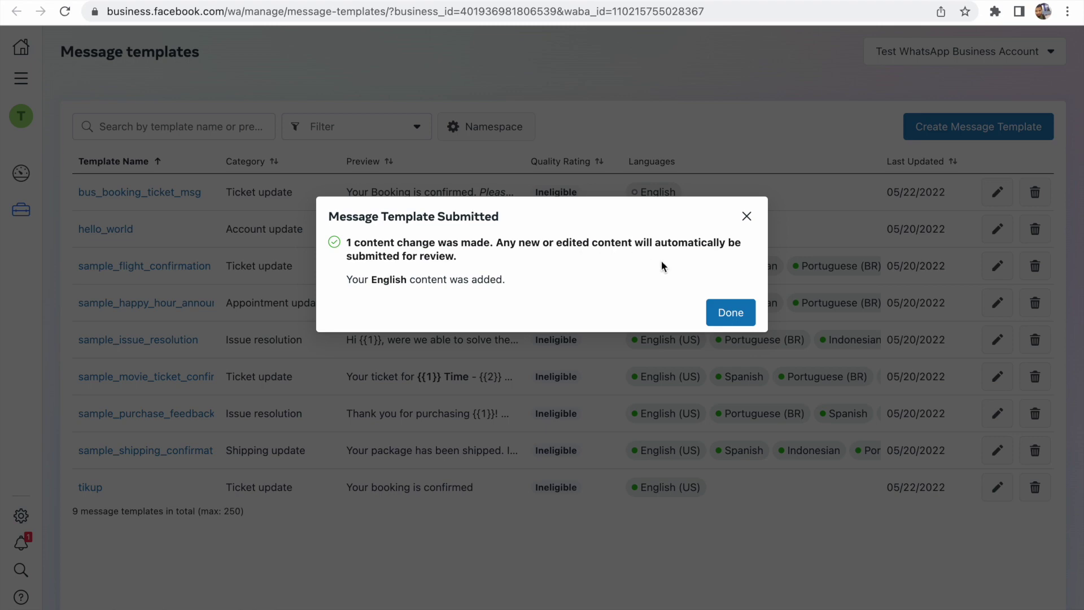
click(735, 311)
mouse_move(737, 259)
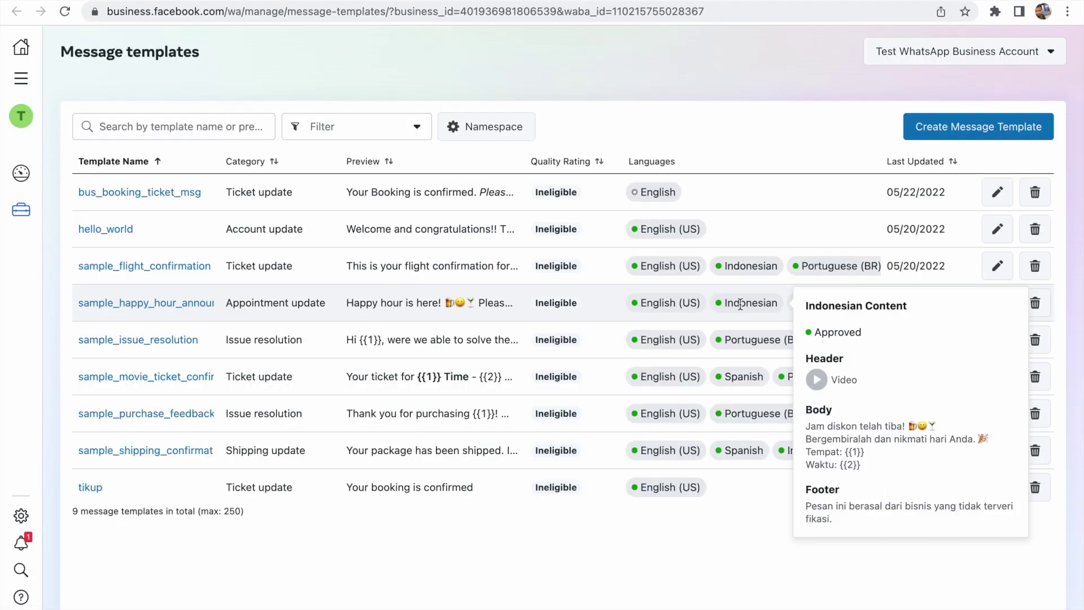
mouse_move(646, 226)
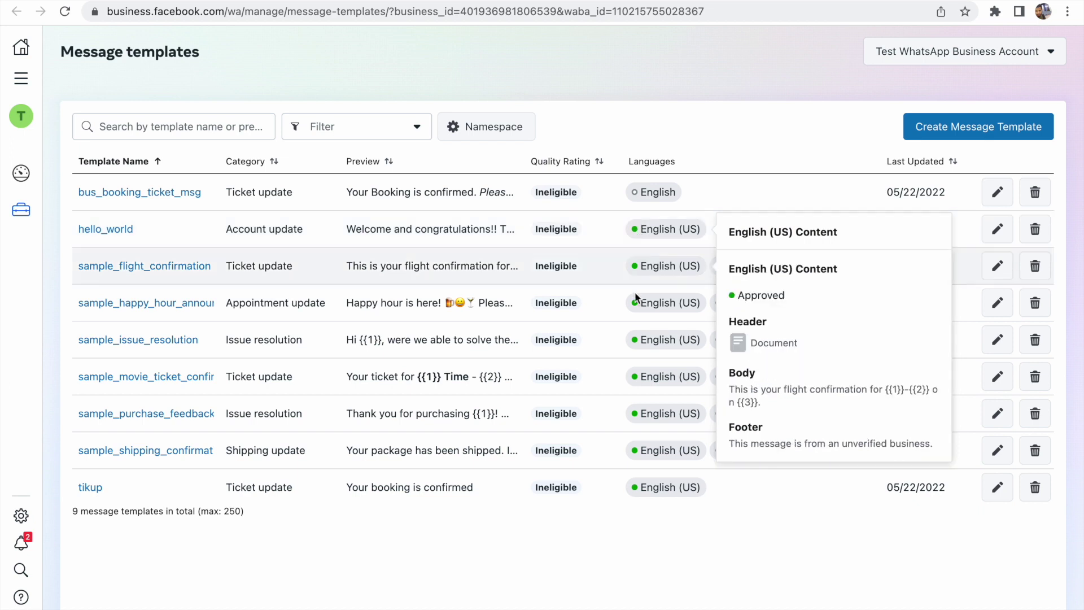
mouse_move(641, 450)
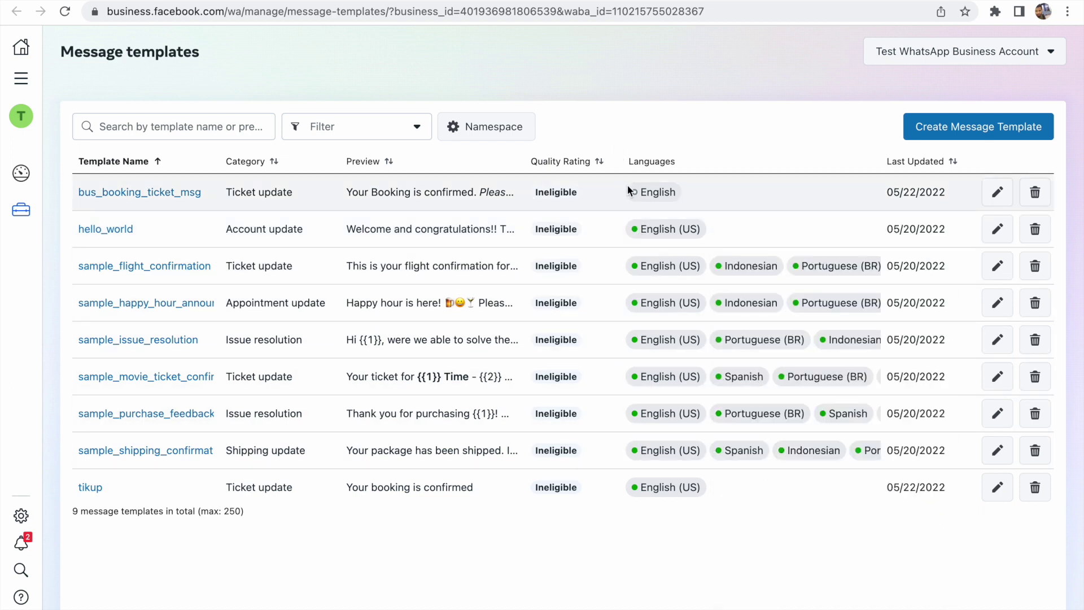
mouse_move(633, 194)
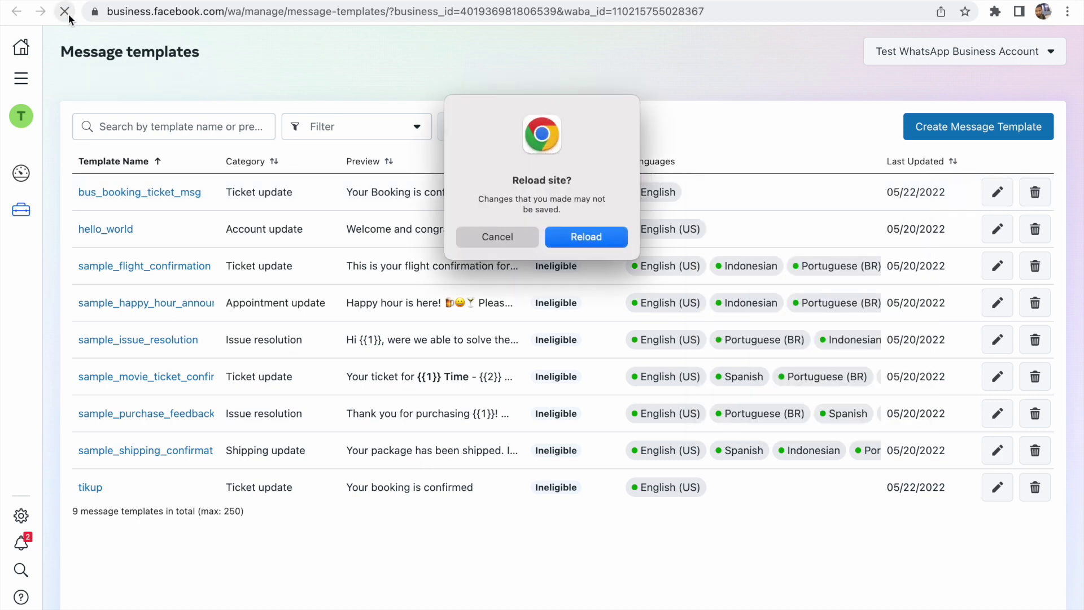
Reload the templates page and check the English content status of bus_booking_ticket_msg
click(568, 245)
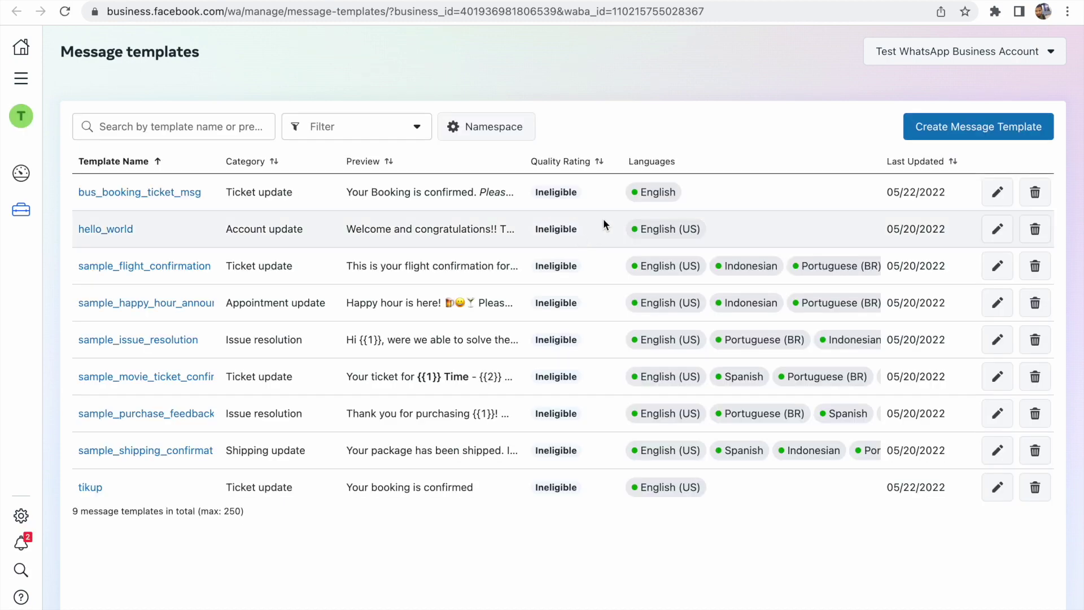
mouse_move(628, 192)
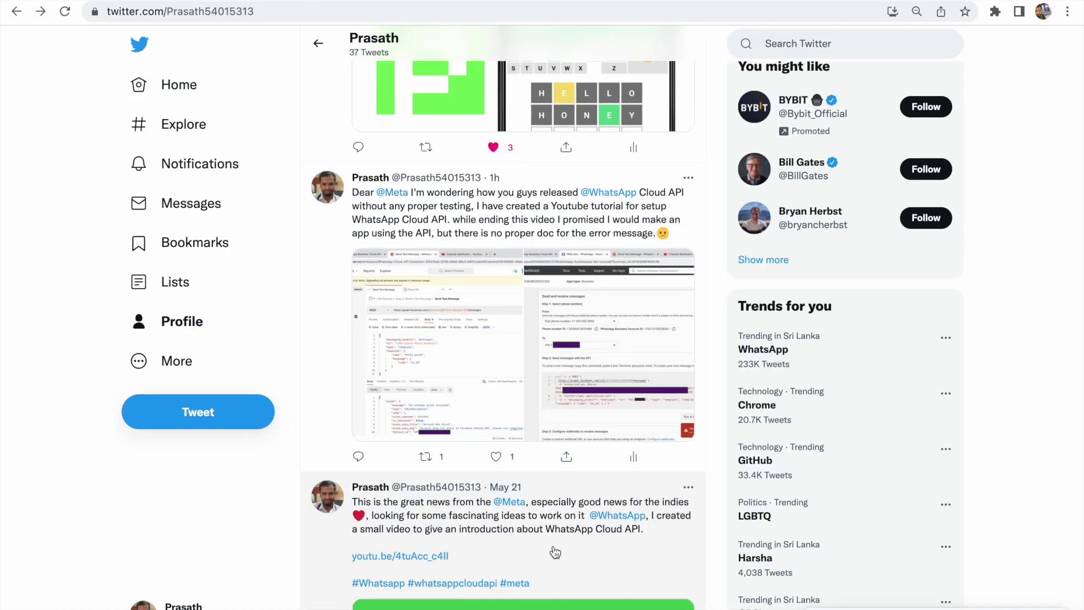
View the tweet's developer console and Postman screenshots, then go to the Programming Make Sense YouTube channel
click(600, 377)
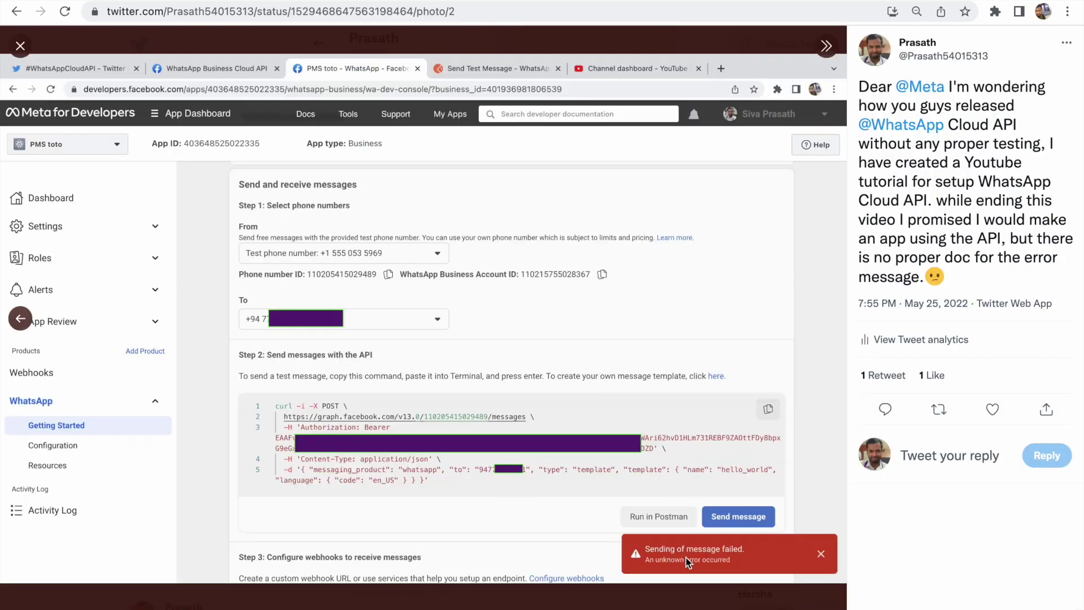
click(10, 319)
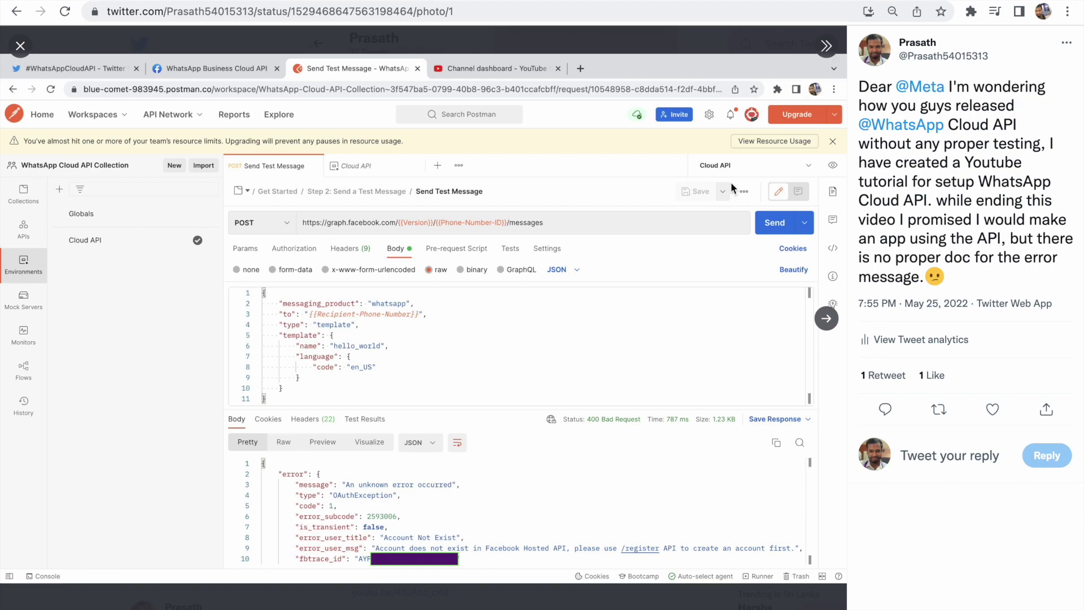
click(923, 1)
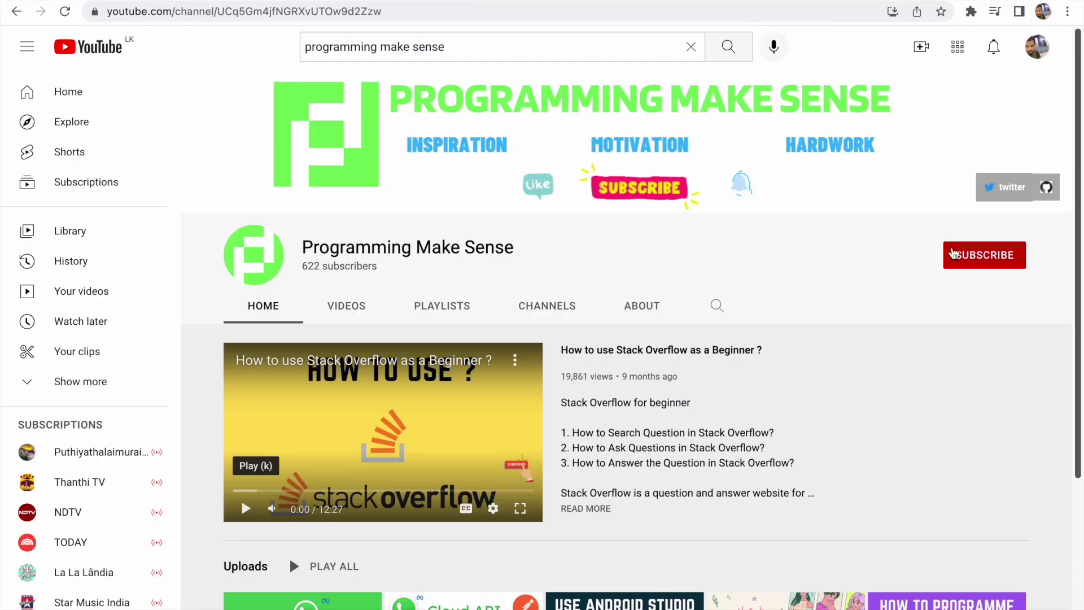